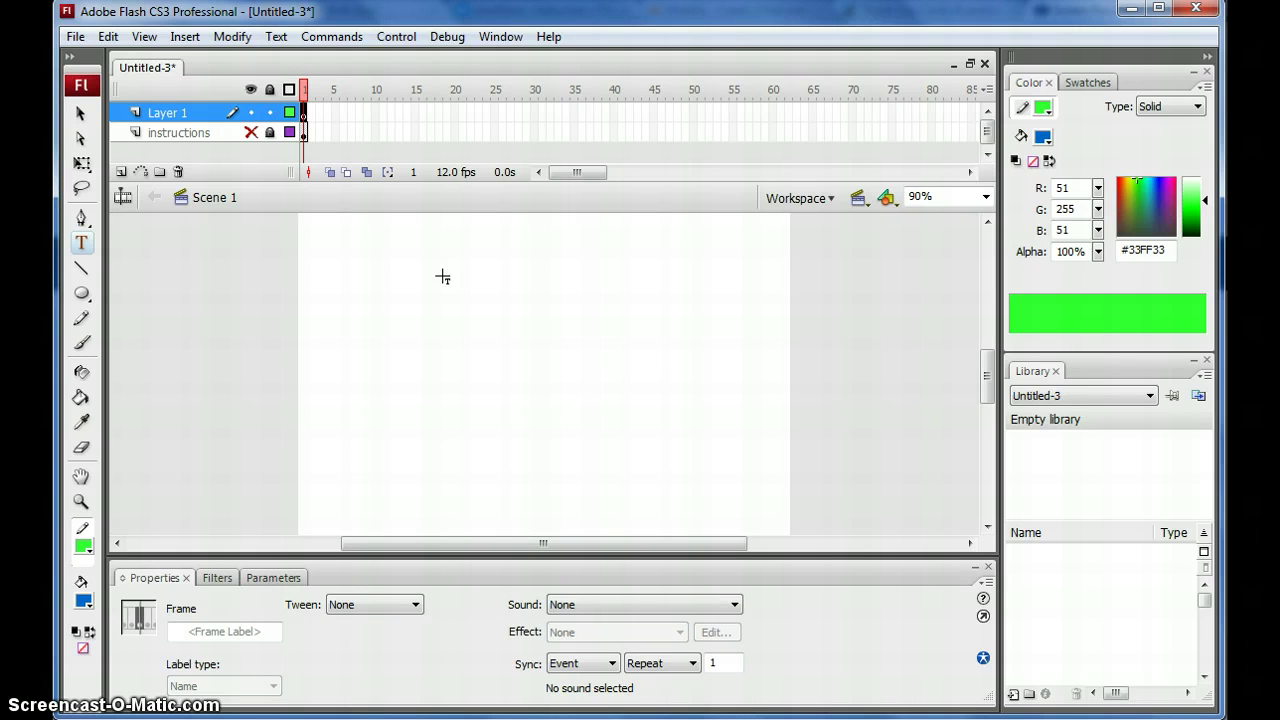
Set the document's Background colour to black (#000000) in Document Properties
left_click(372, 222)
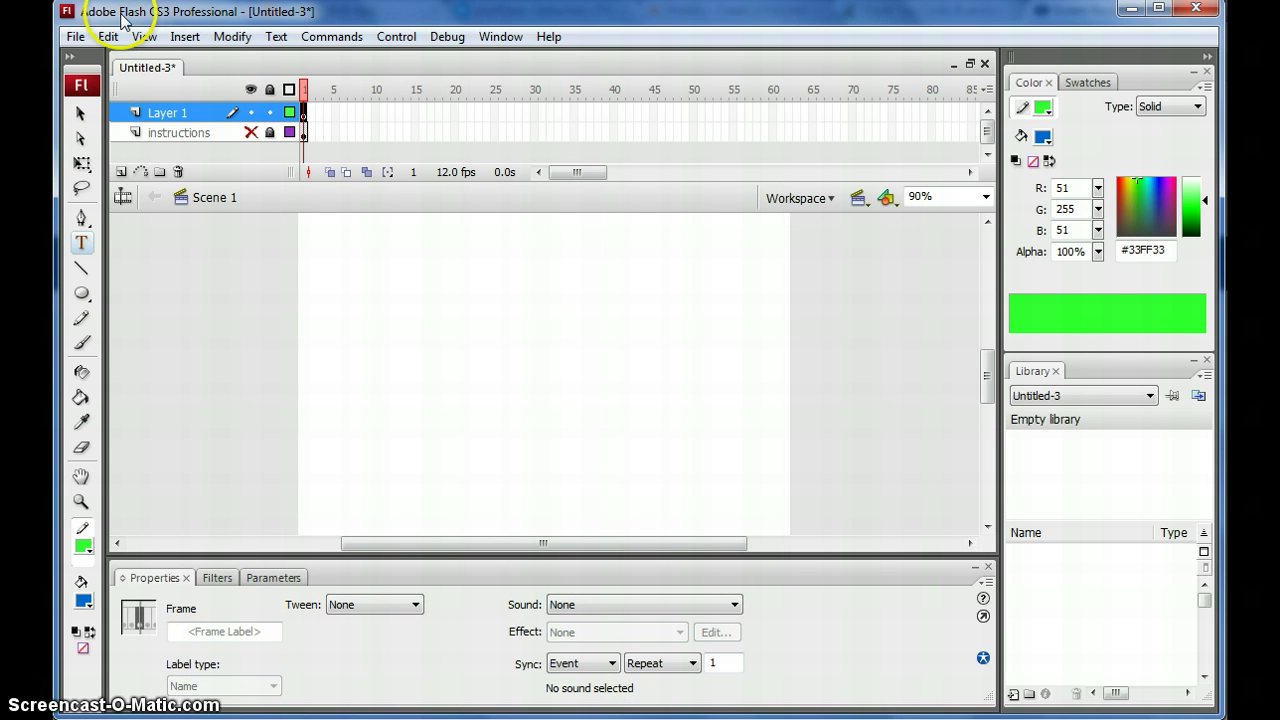
left_click(82, 114)
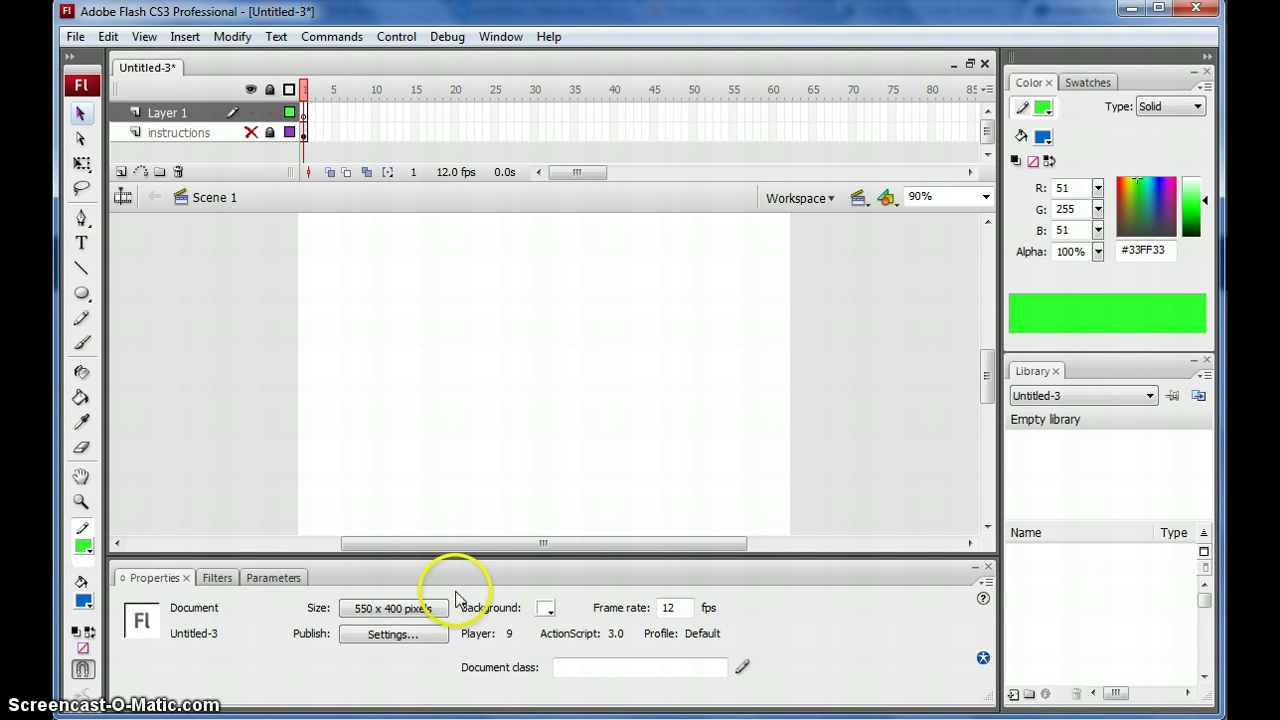
left_click(549, 608)
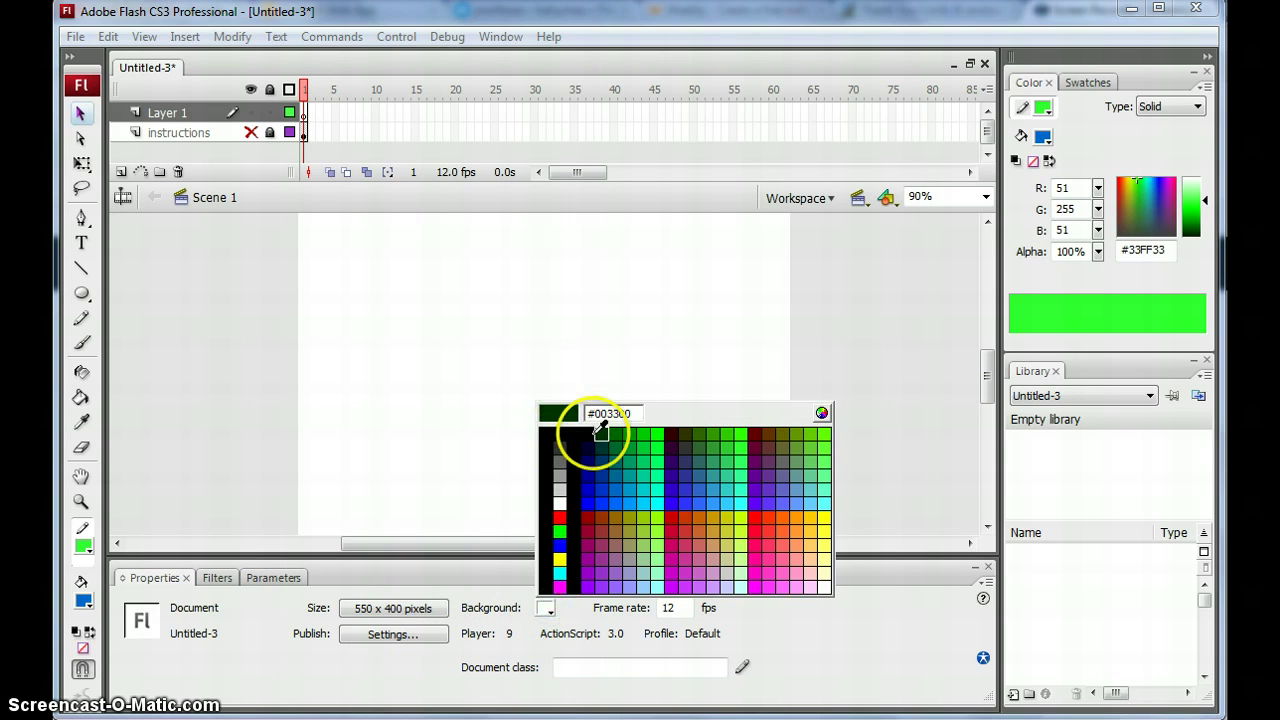
left_click(545, 430)
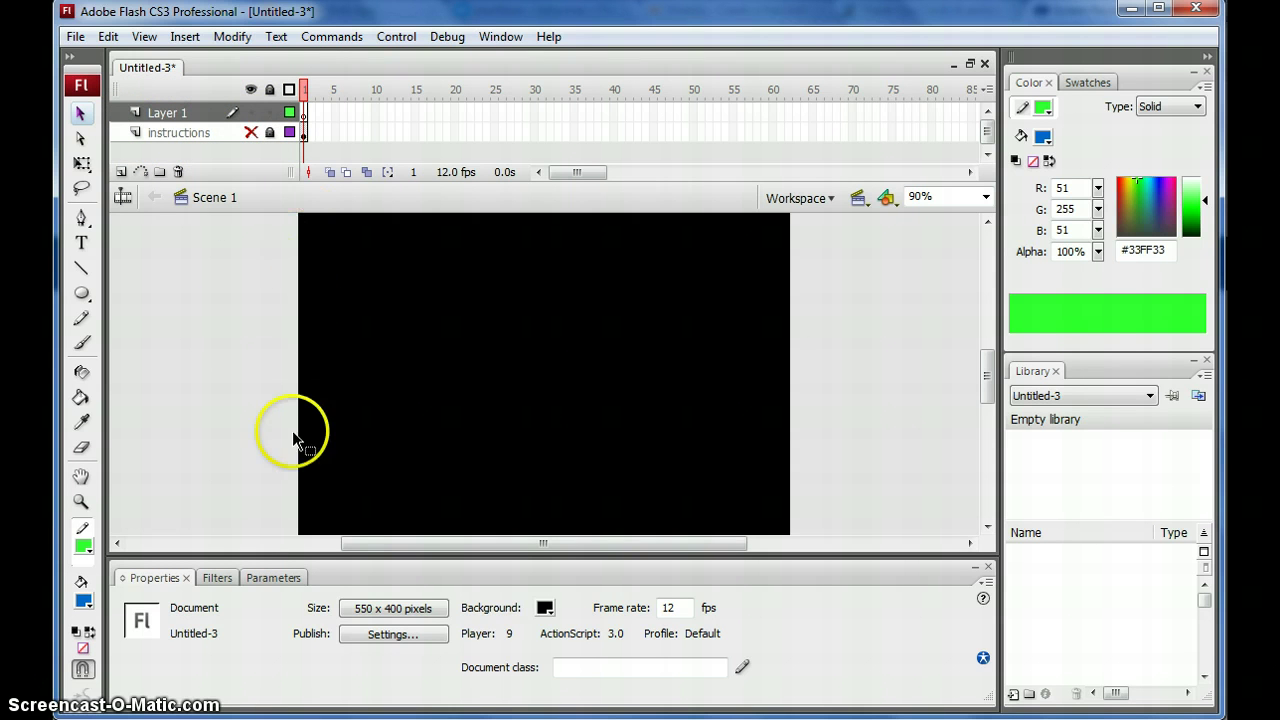
Move the instructions text up to Y 113.6, then re-hide its layer and select Layer 1
left_click(252, 133)
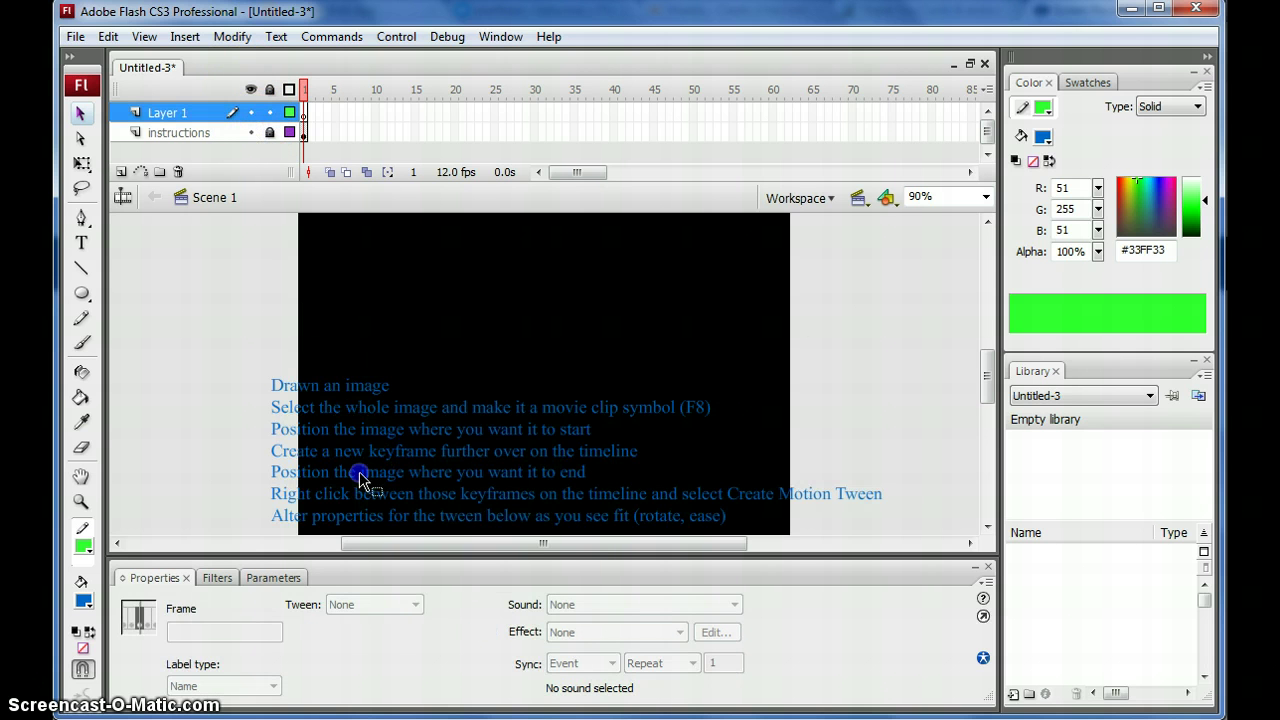
left_click(362, 476)
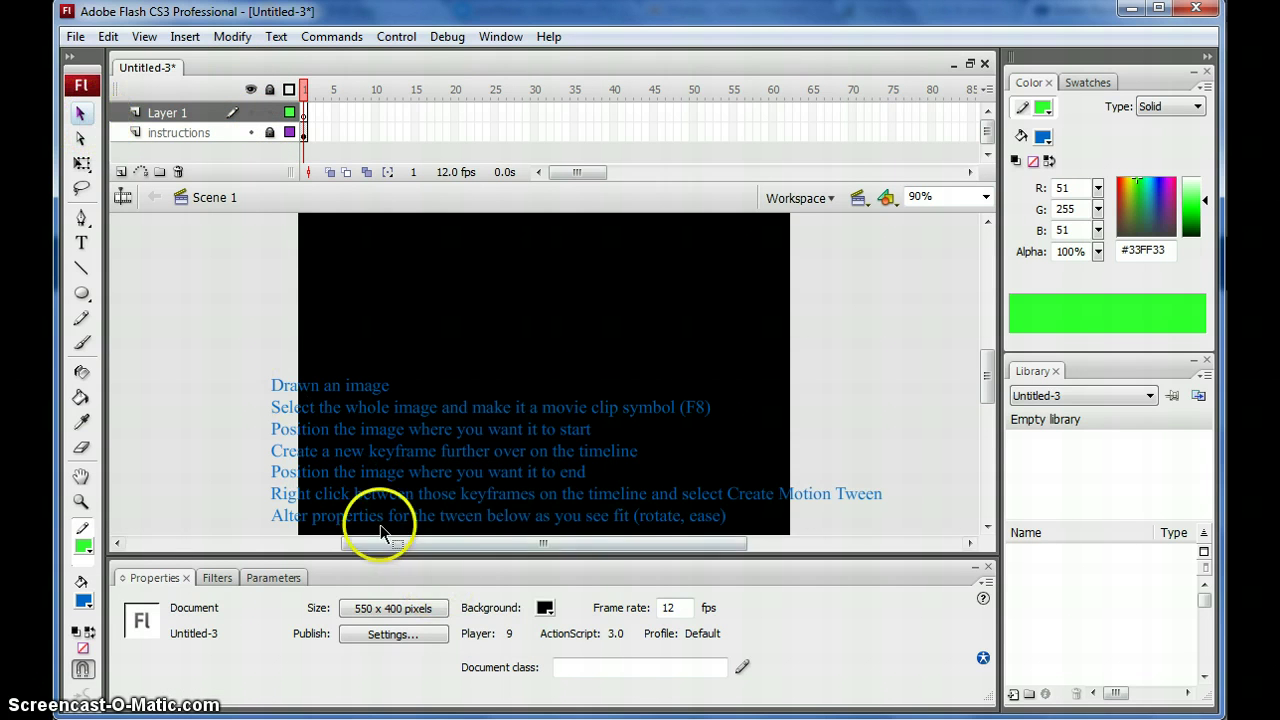
left_click(269, 132)
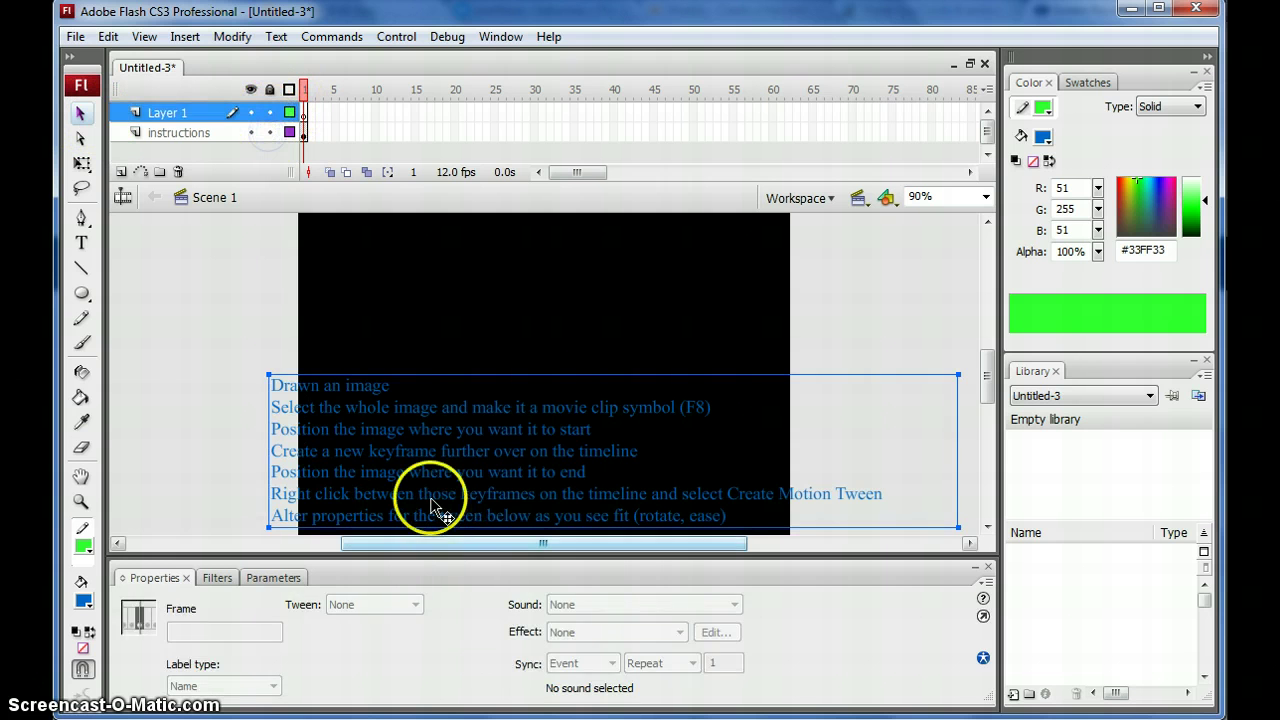
left_click(460, 465)
left_click_drag(460, 465, 471, 409)
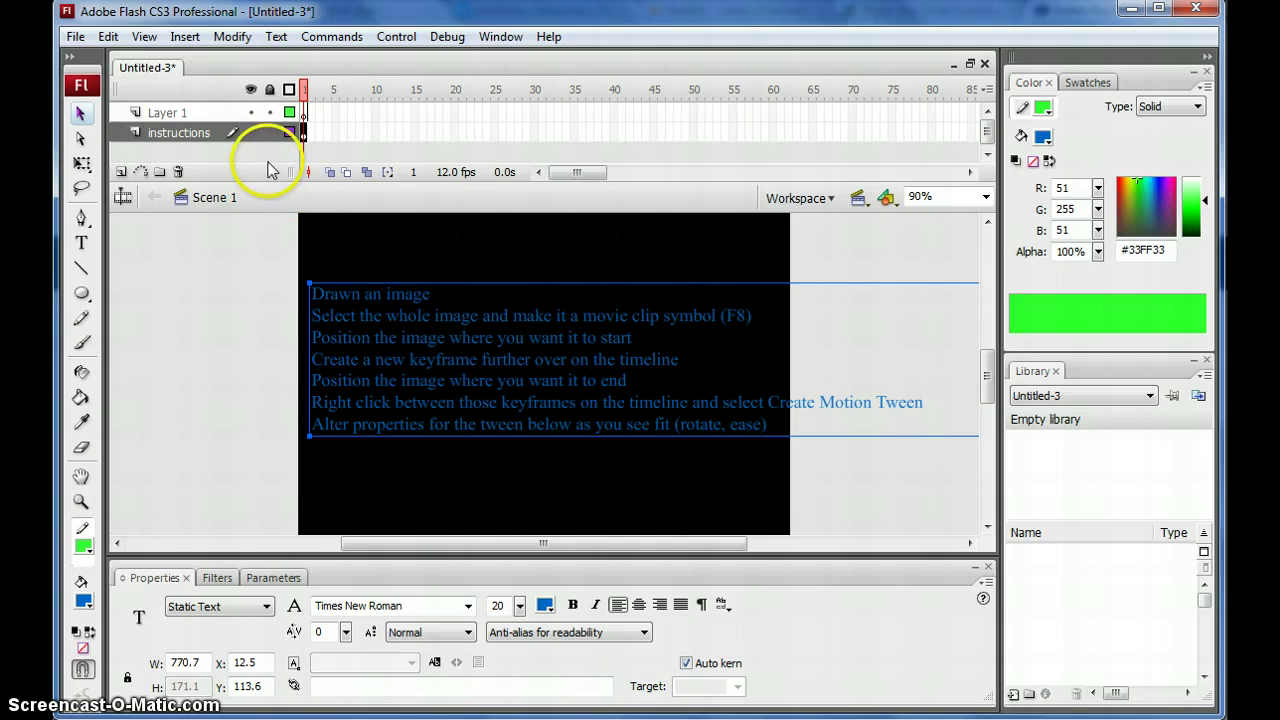
left_click(251, 132)
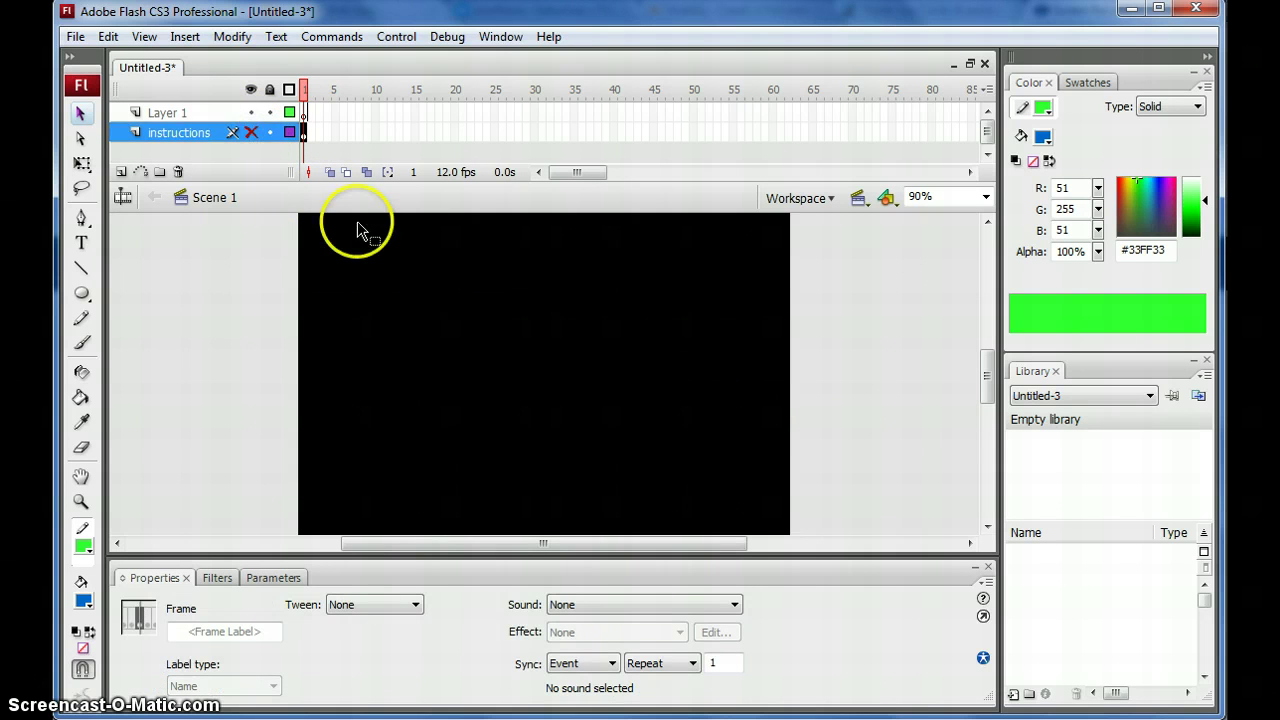
left_click(305, 112)
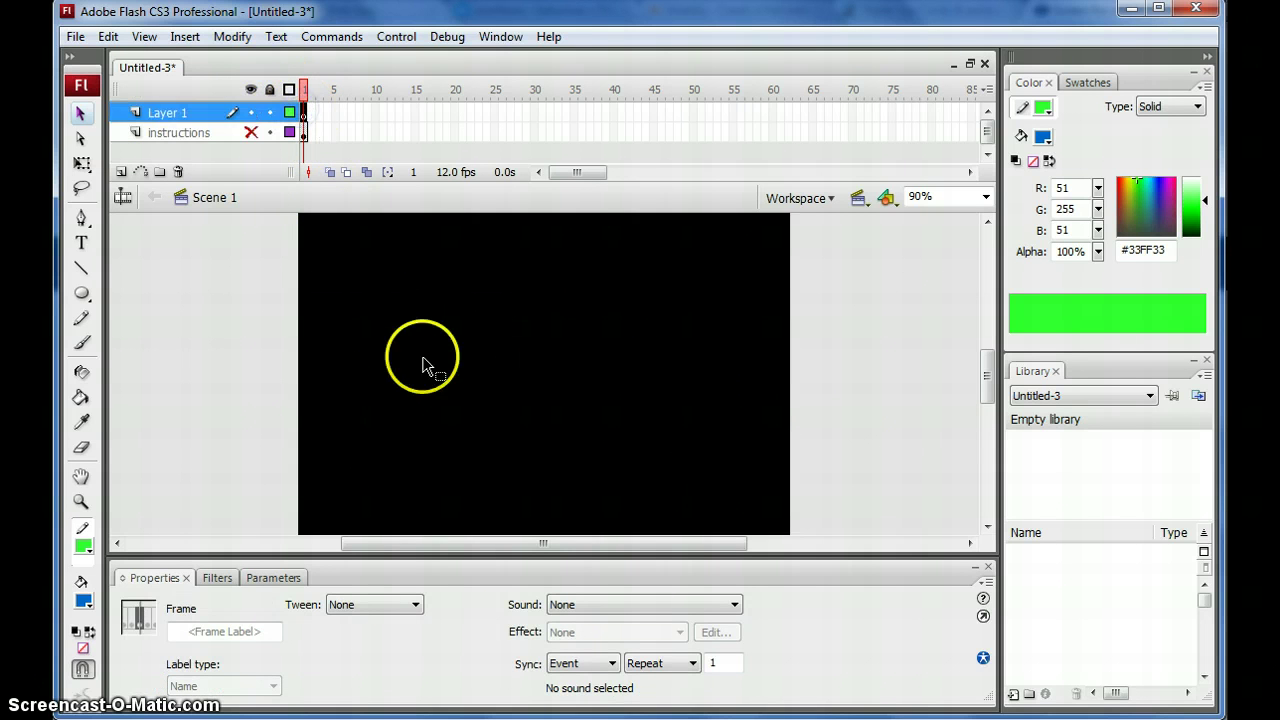
Draw a 108.4-pixel circle with the Oval tool and Shift, then select it
left_click(82, 293)
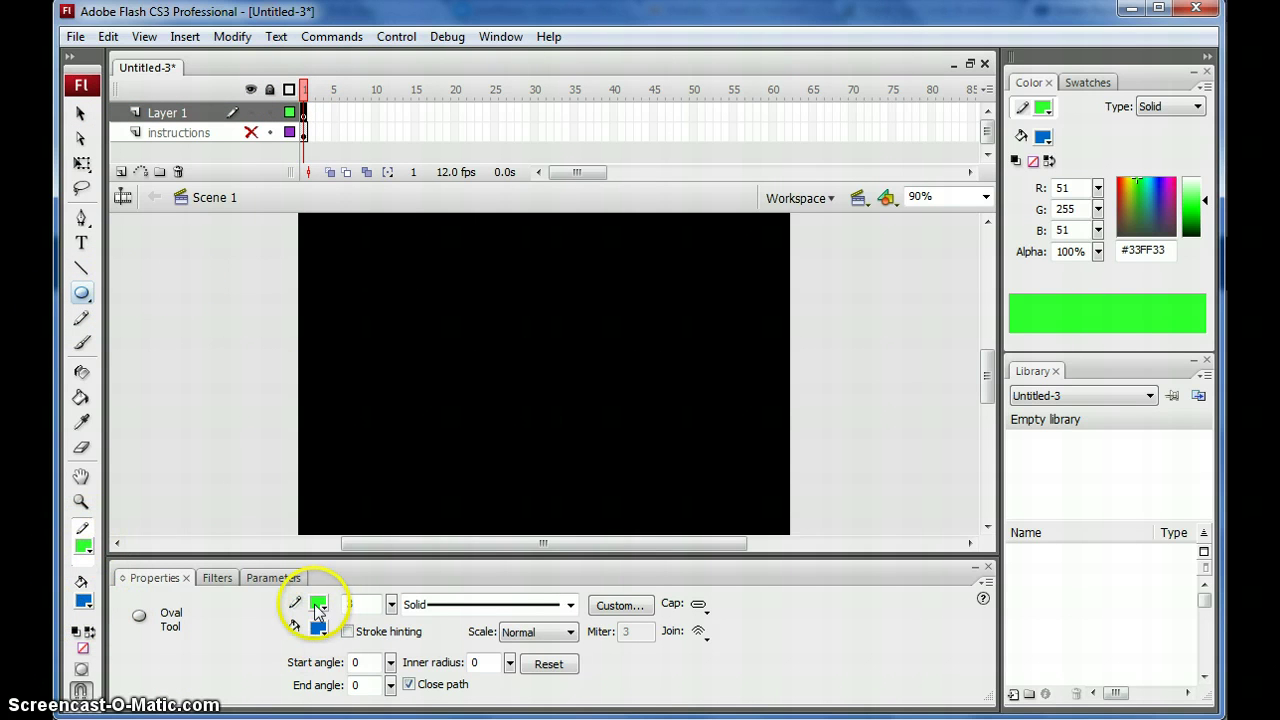
left_click_drag(430, 334, 525, 433)
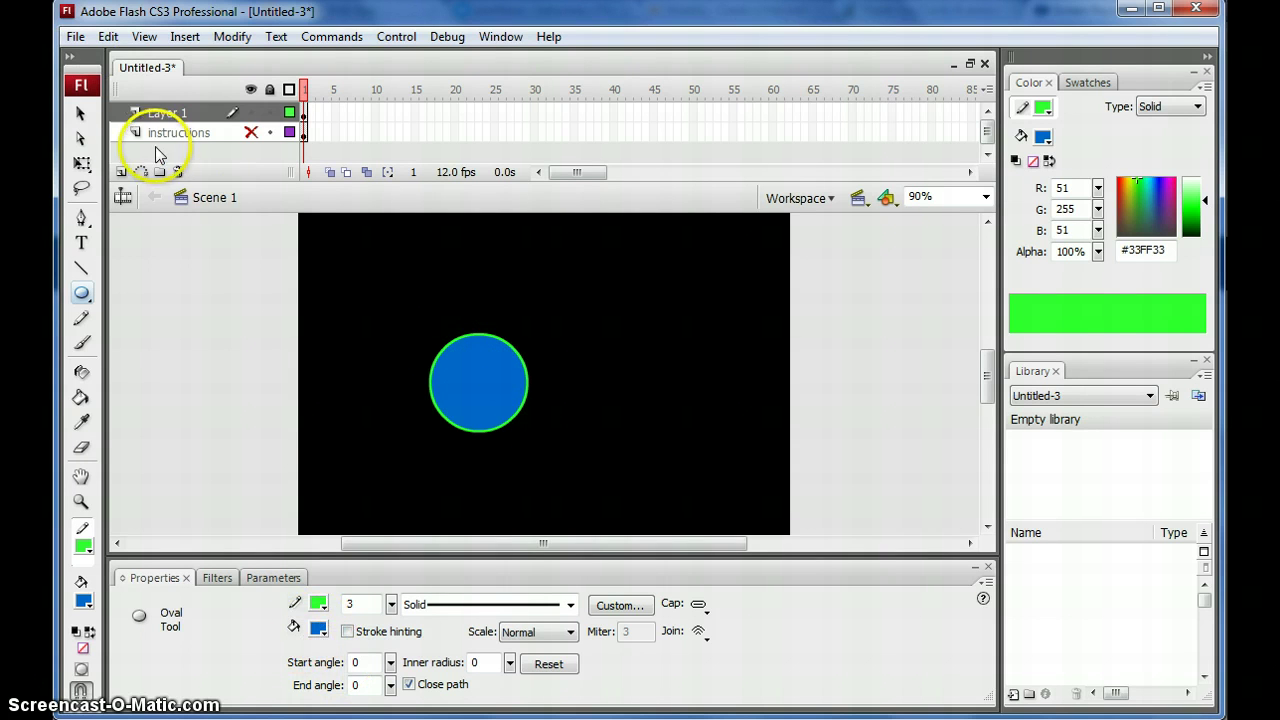
left_click(82, 113)
left_click(472, 380)
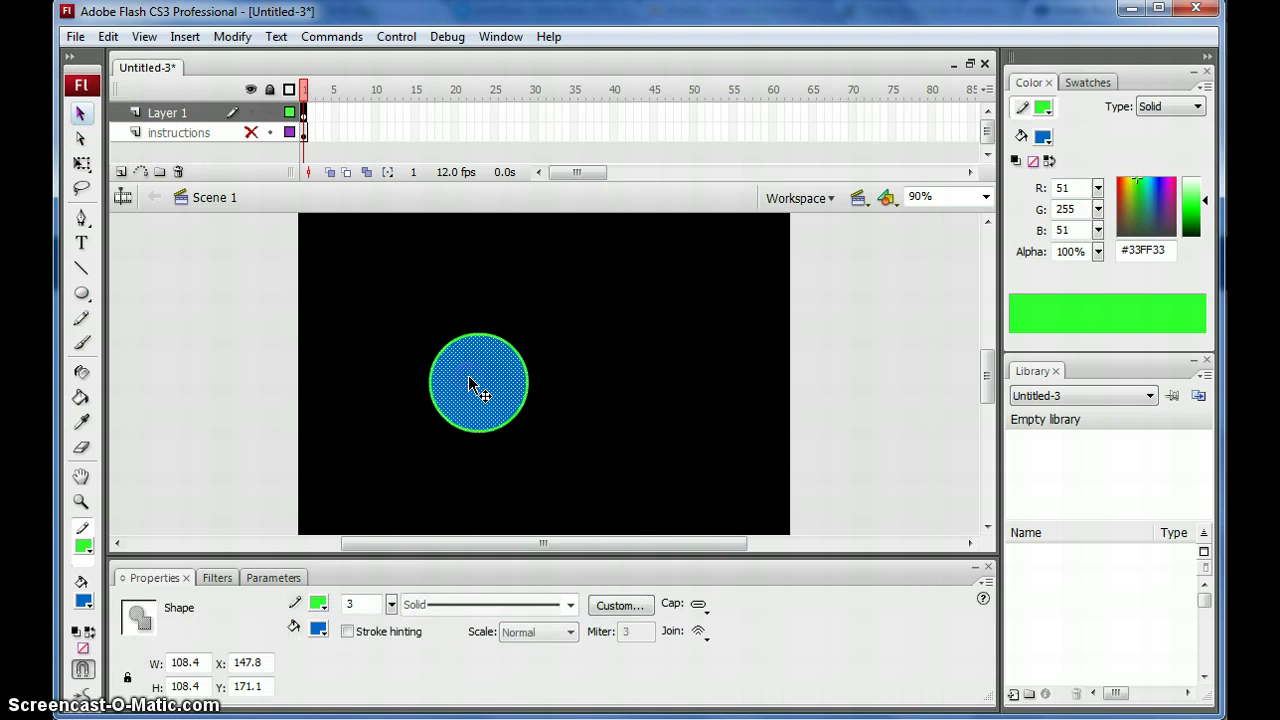
Give the circle a pale yellow fill and a purple #663399 outline at stroke 8.75
left_click(316, 630)
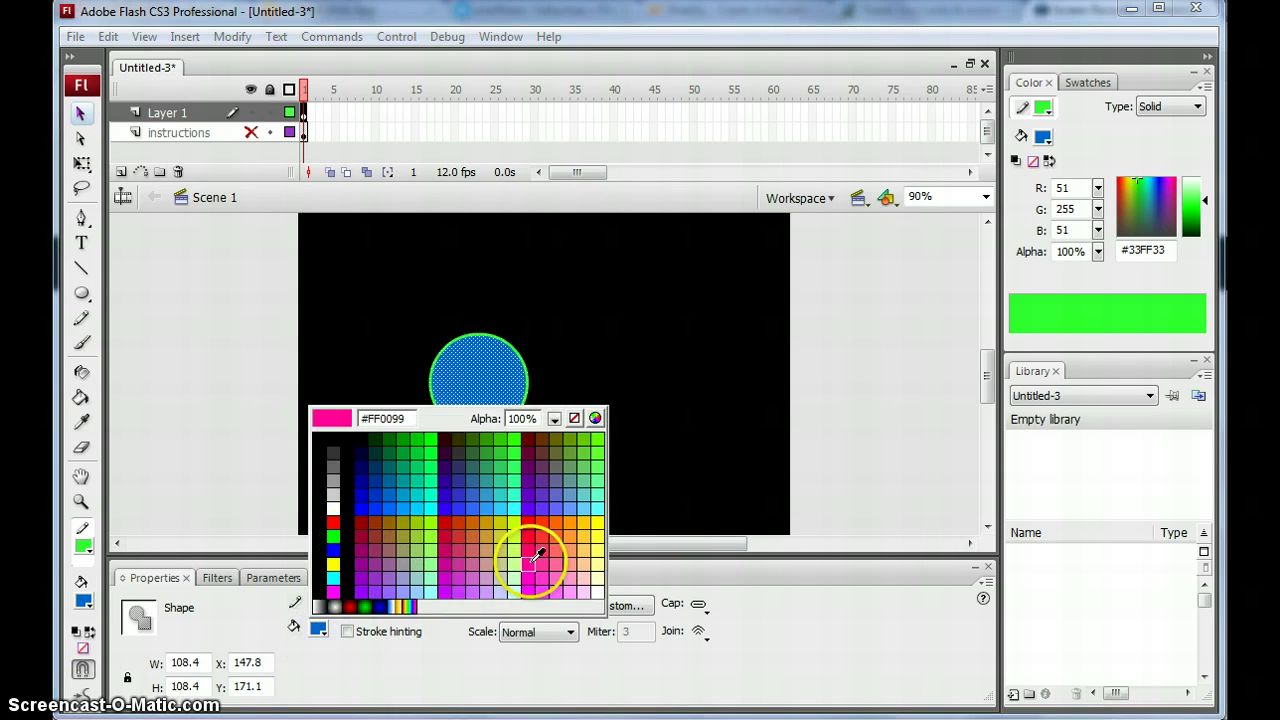
left_click(599, 560)
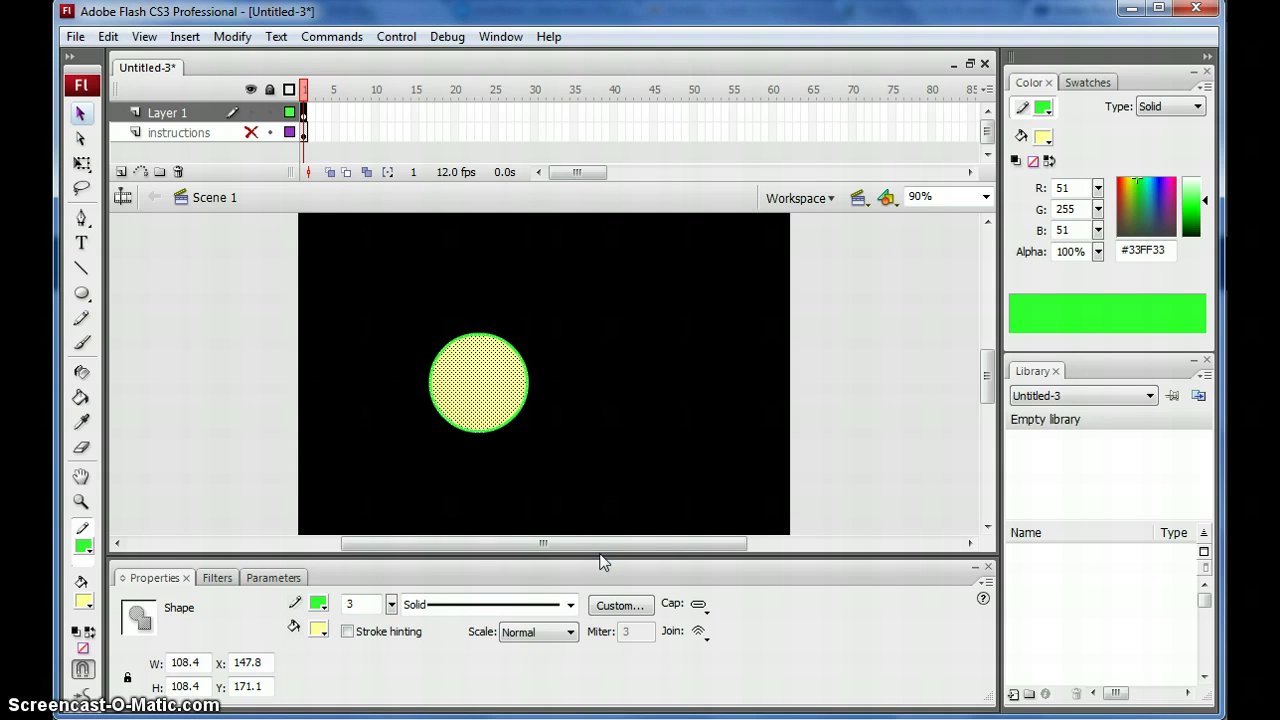
left_click(319, 603)
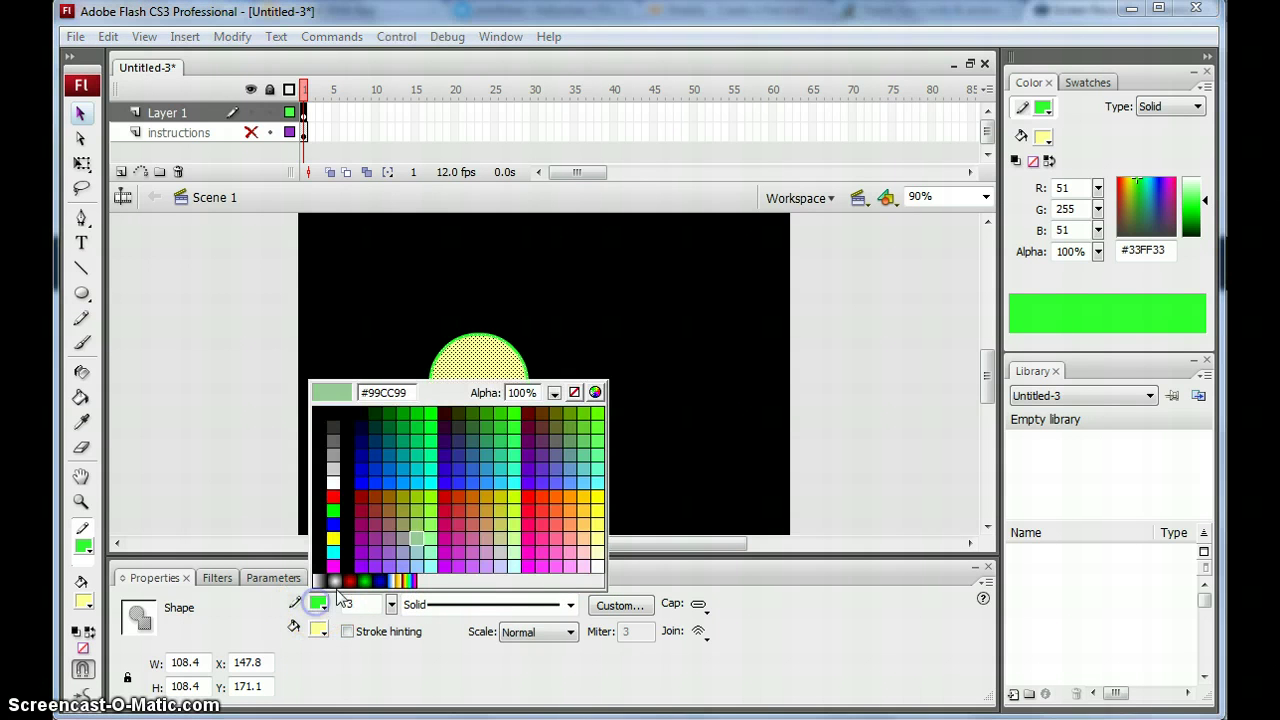
left_click(541, 457)
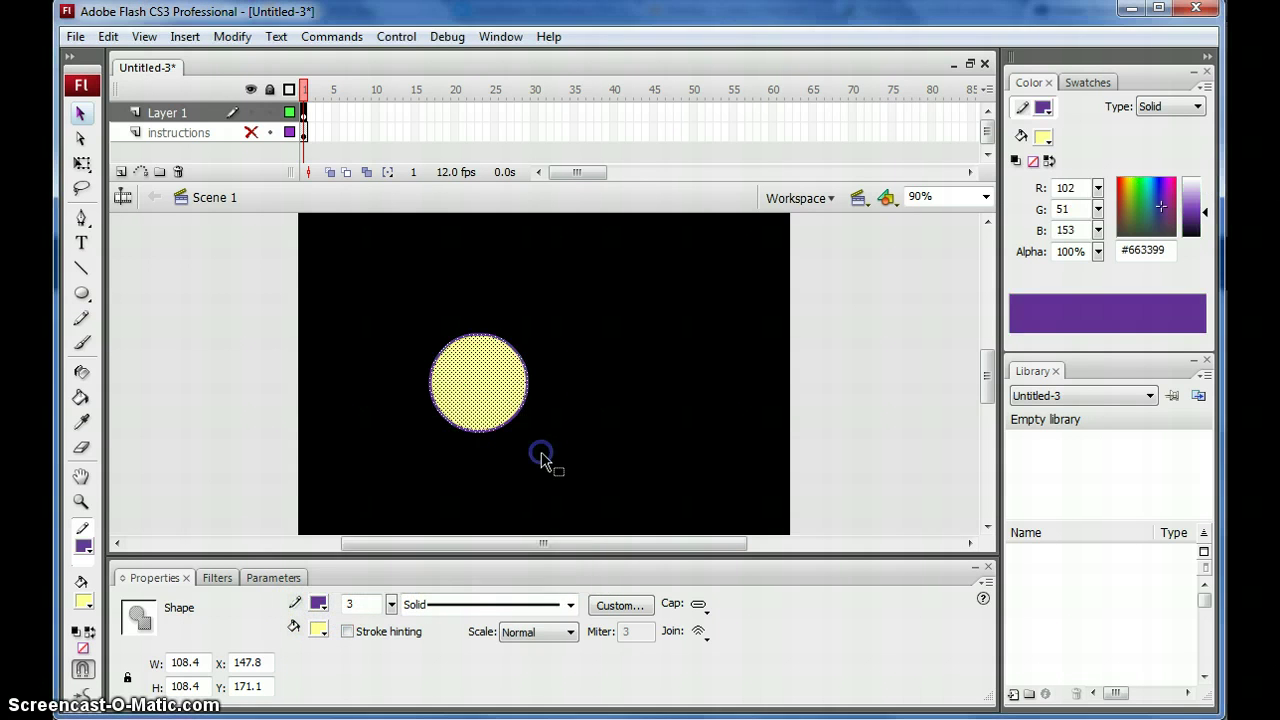
left_click_drag(391, 605, 391, 590)
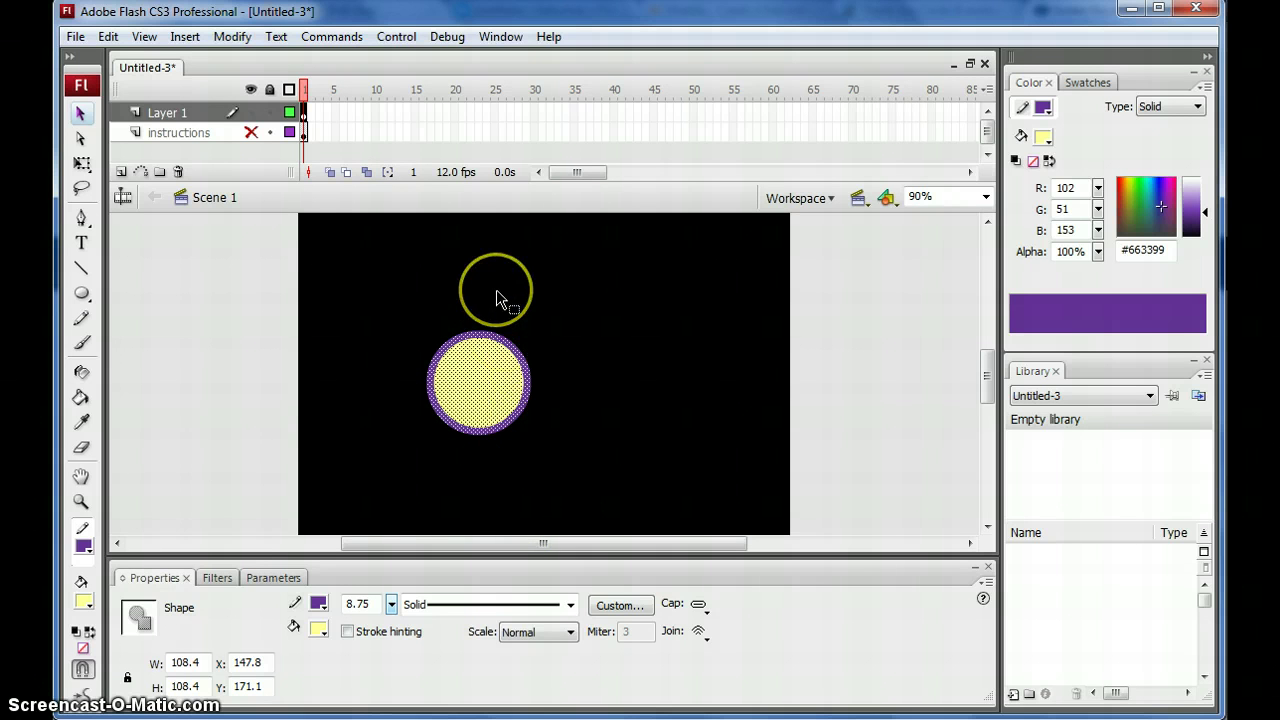
Name the new Movie clip symbol 'circle' in Convert to Symbol and set its registration point
key("F8")
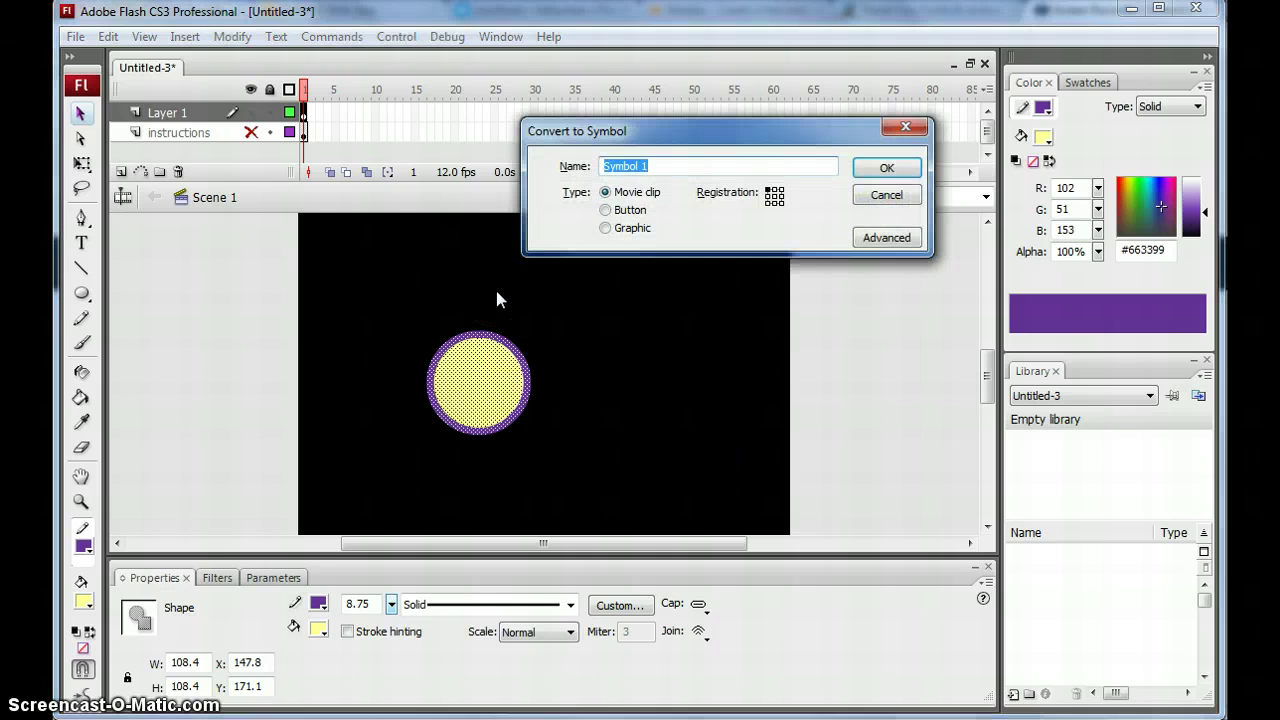
type("circle")
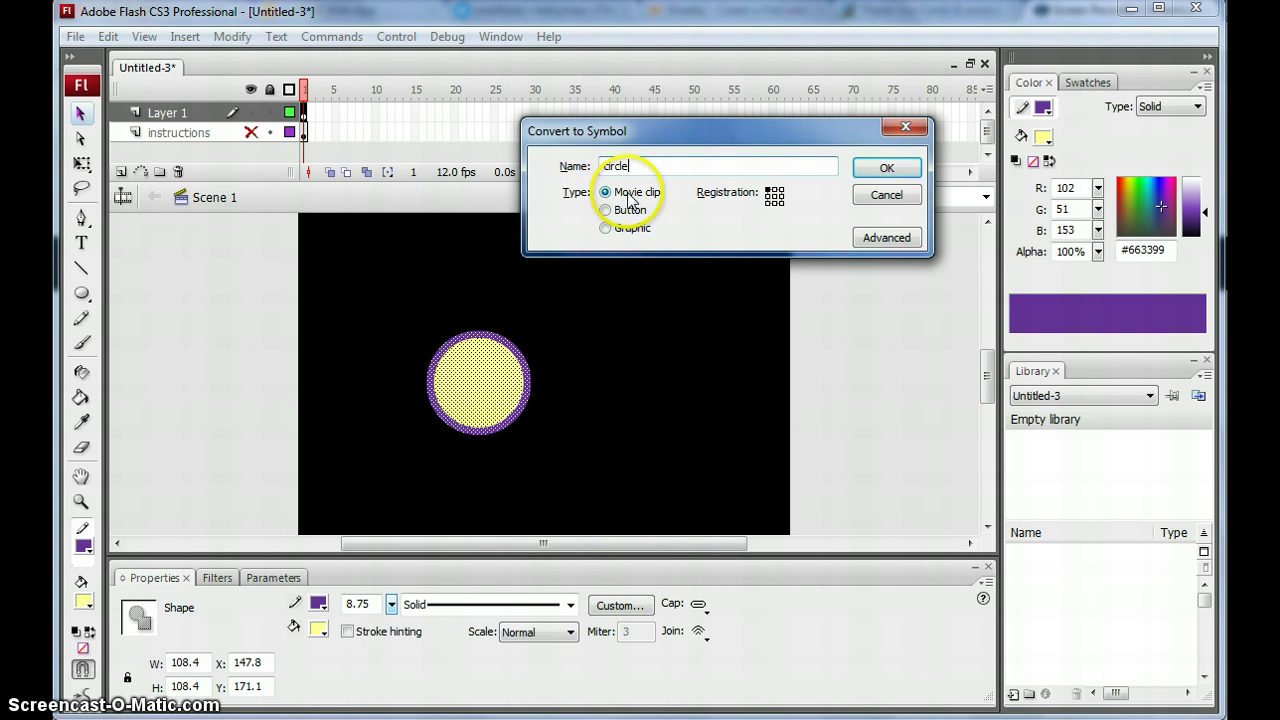
left_click(776, 194)
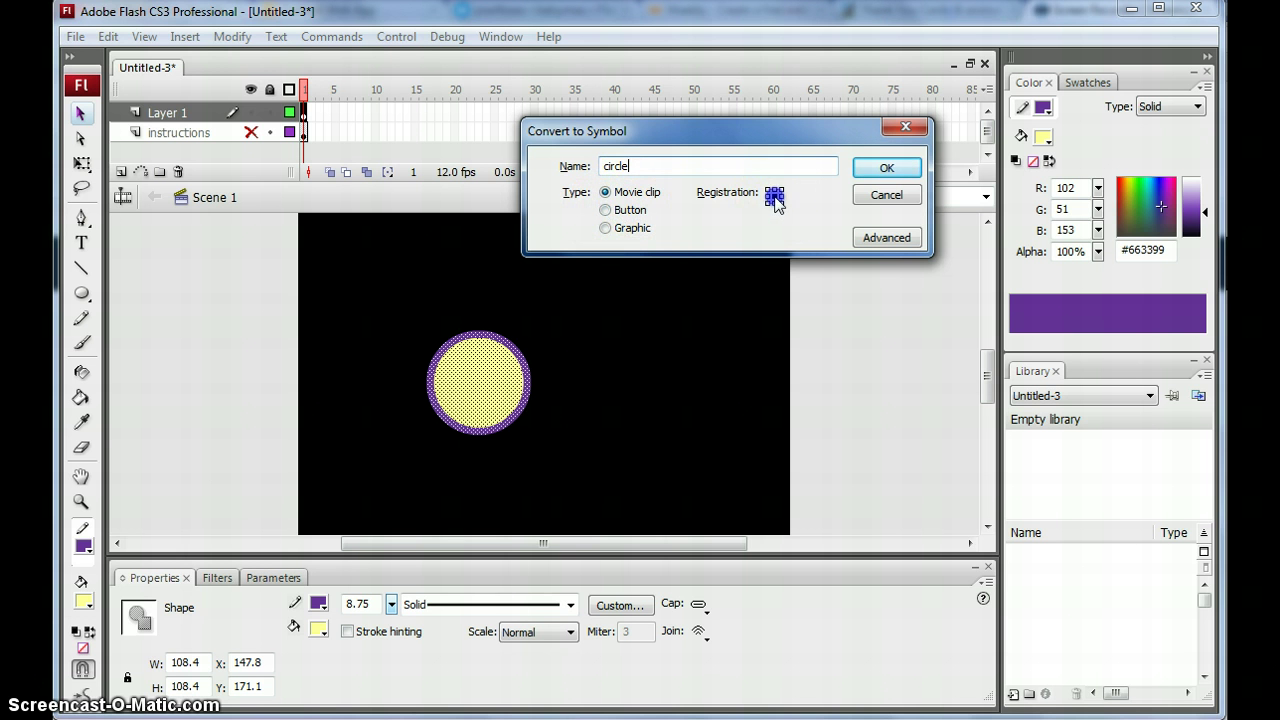
Confirm the 'circle' movie clip, park it on the pasteboard above the stage, and show the instructions layer
left_click(887, 168)
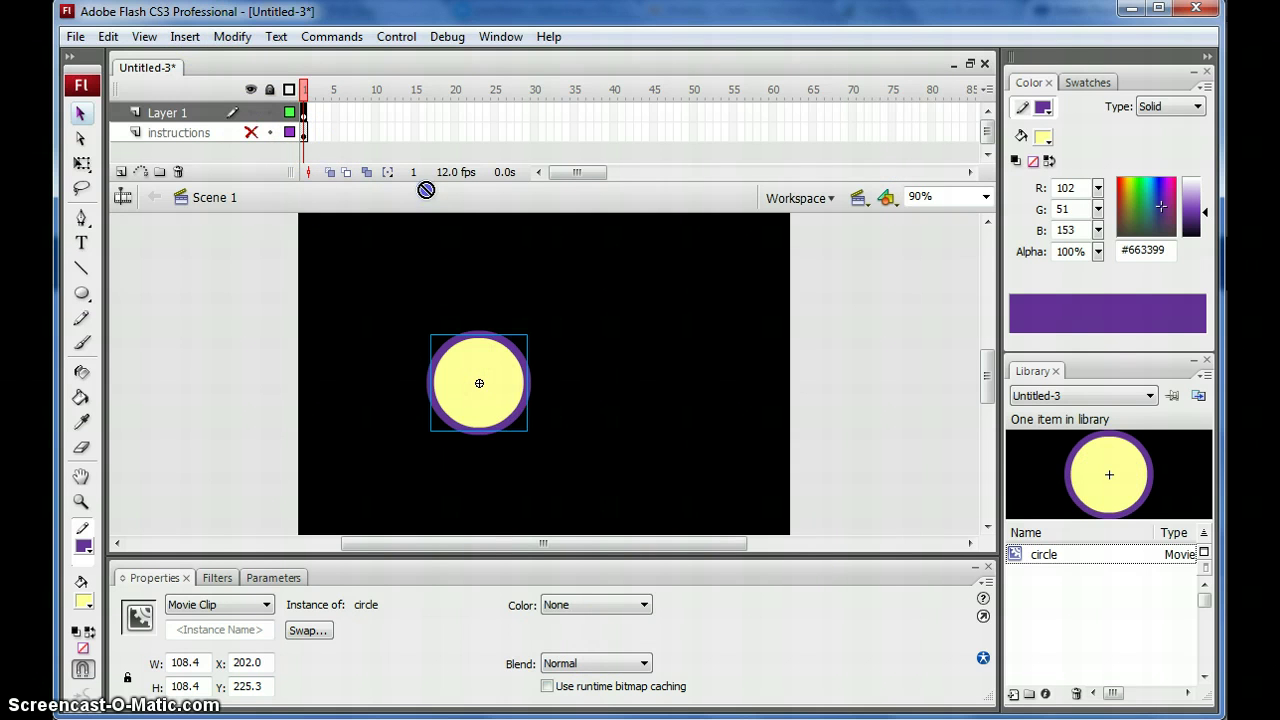
scroll(929, 354, "up", 3)
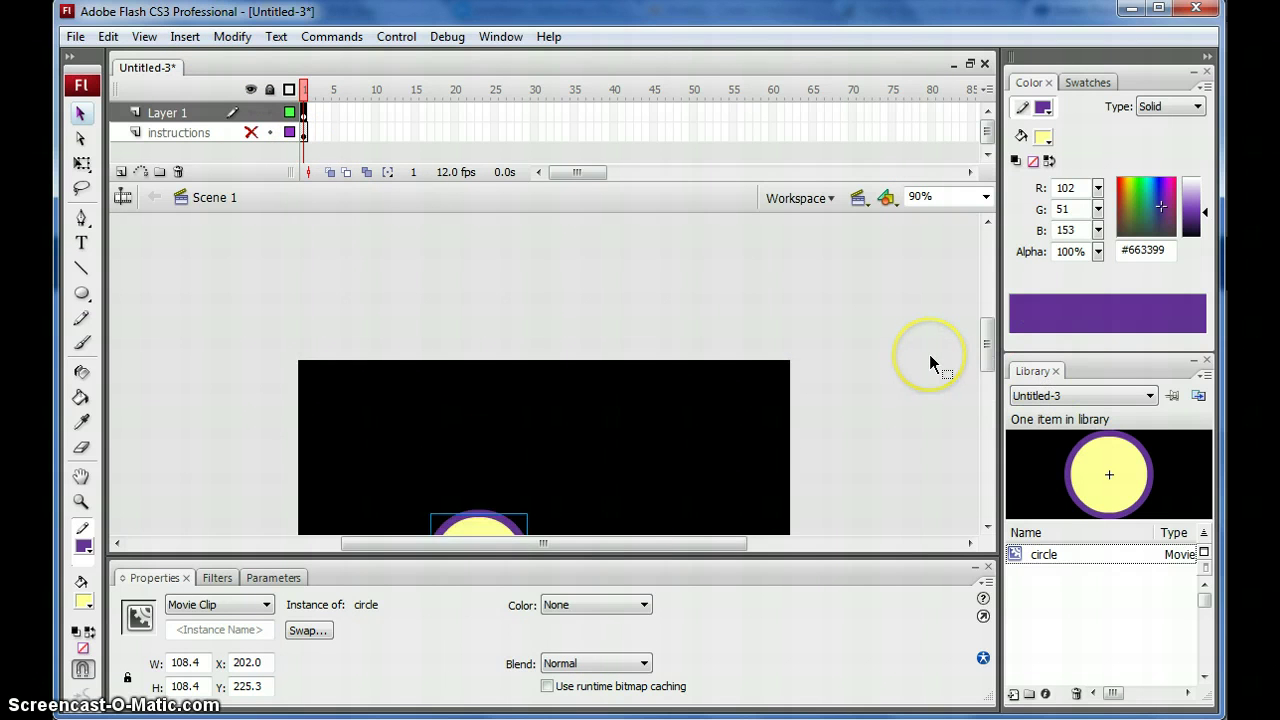
left_click_drag(470, 530, 337, 255)
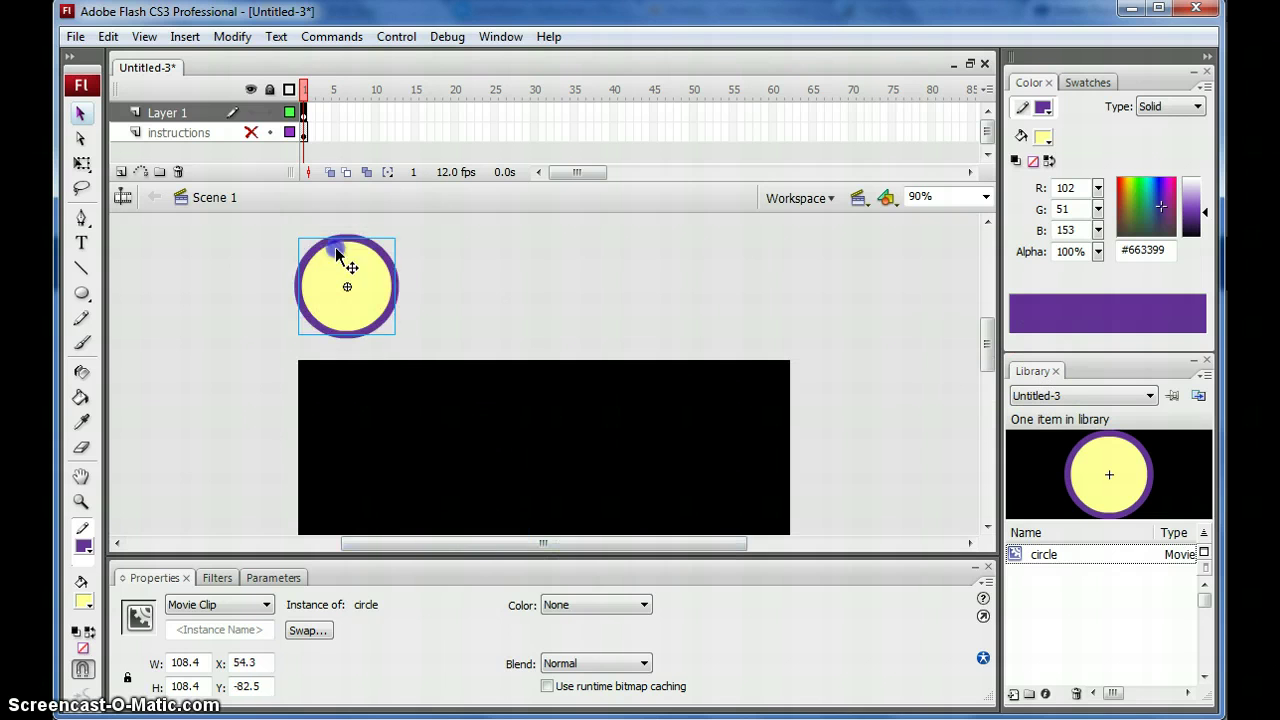
left_click_drag(986, 343, 986, 383)
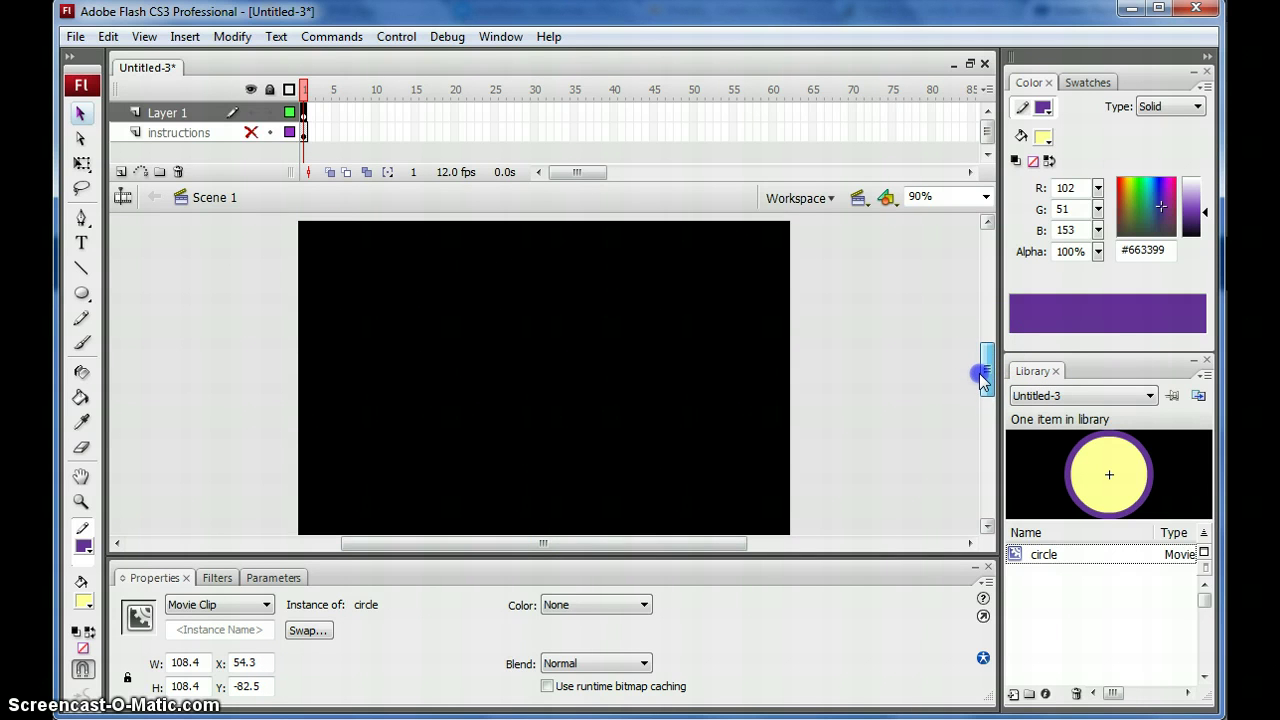
left_click(249, 133)
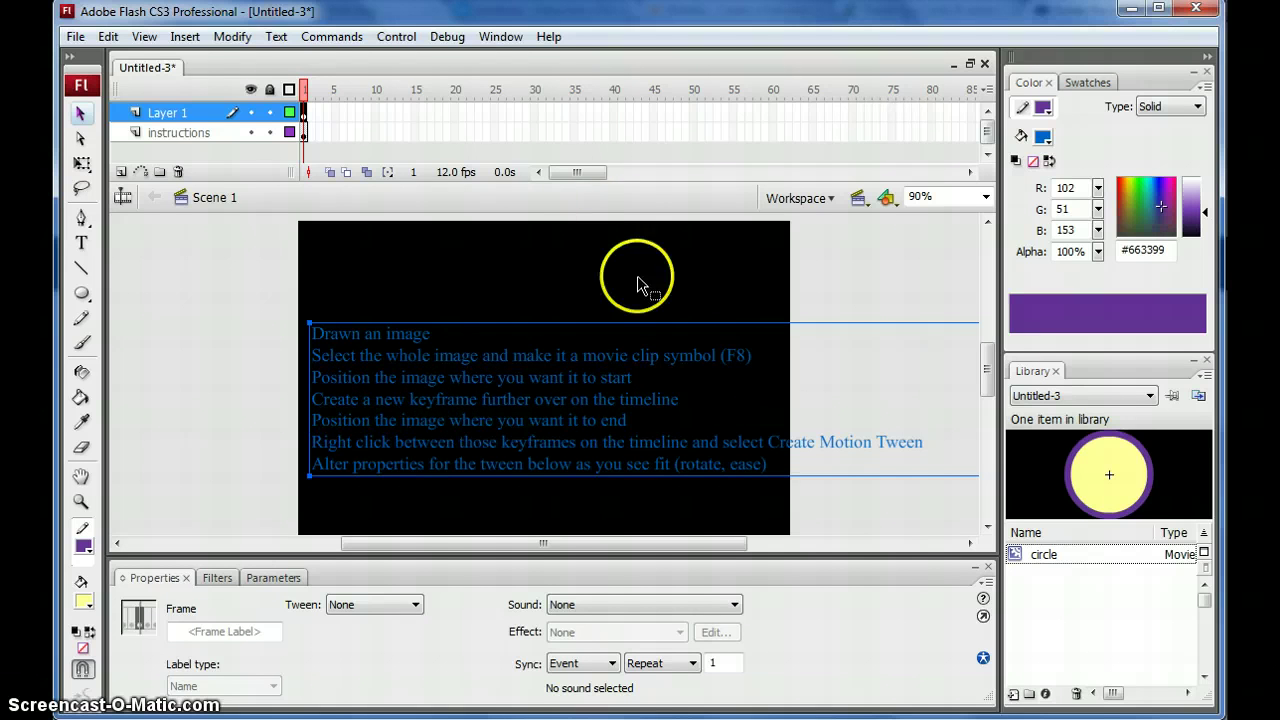
Insert a keyframe at frame 24 on Layer 1 with F6
left_click(534, 112)
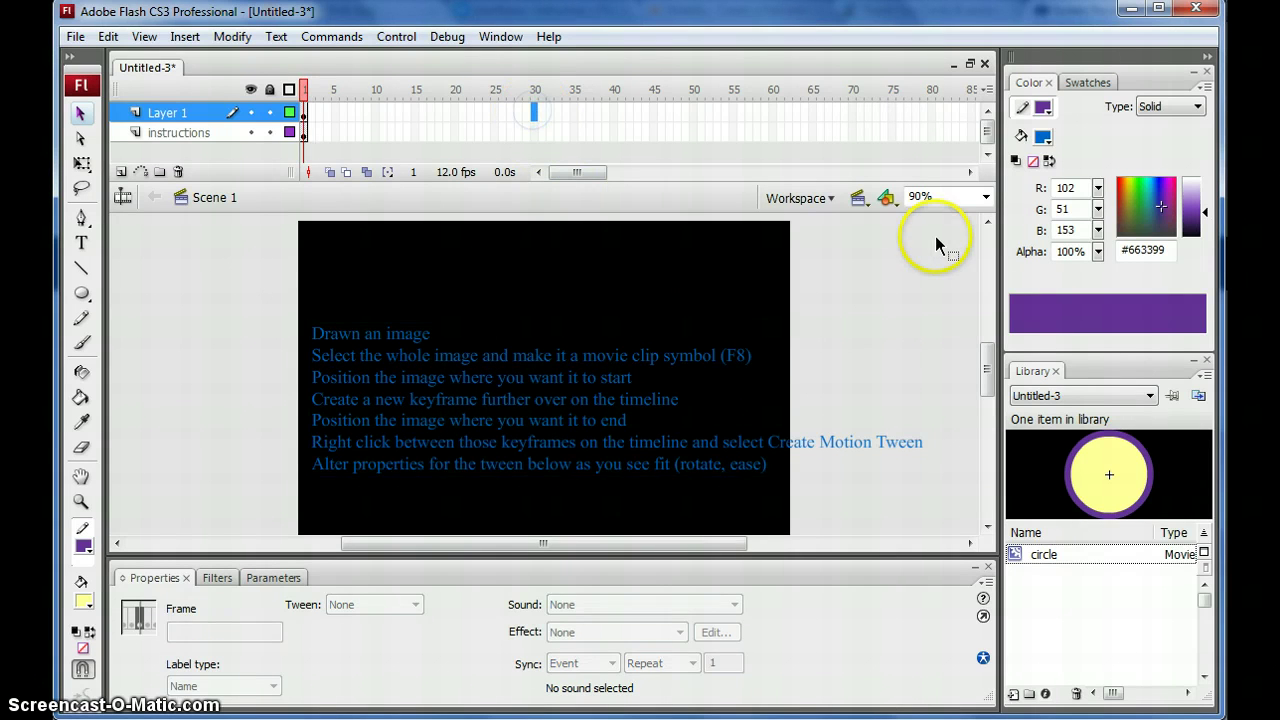
left_click(486, 112)
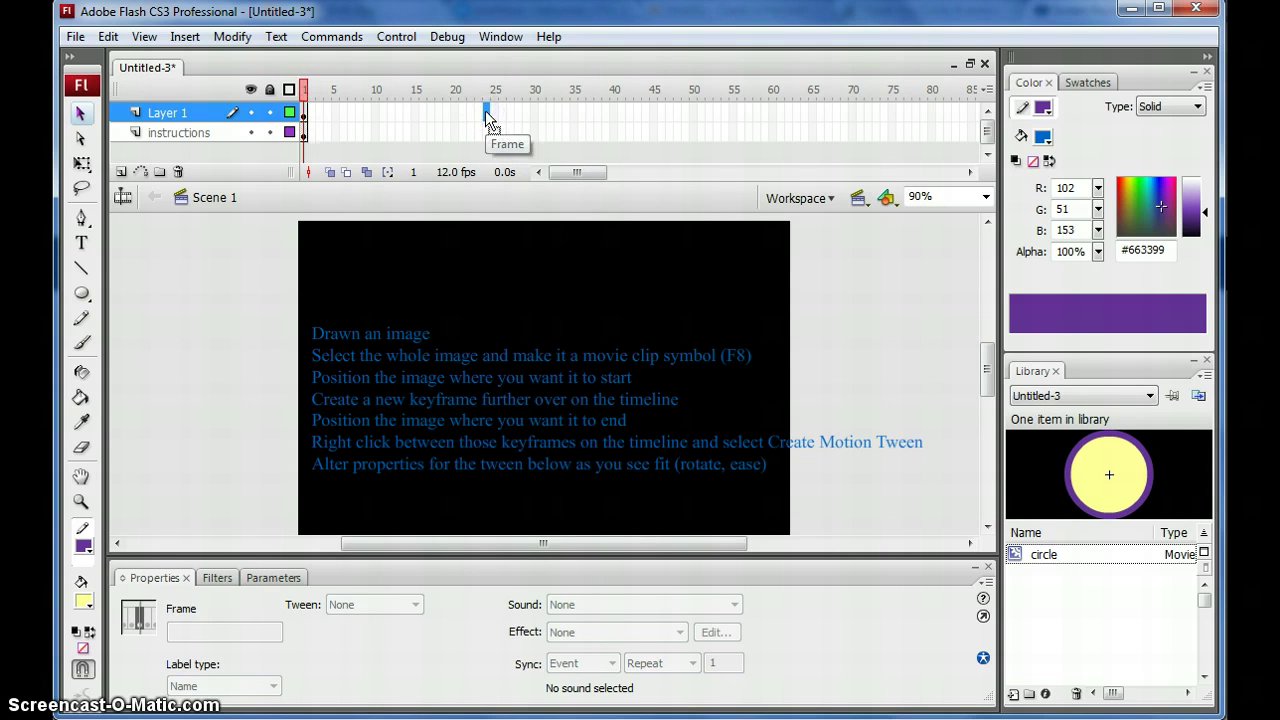
left_click(175, 392)
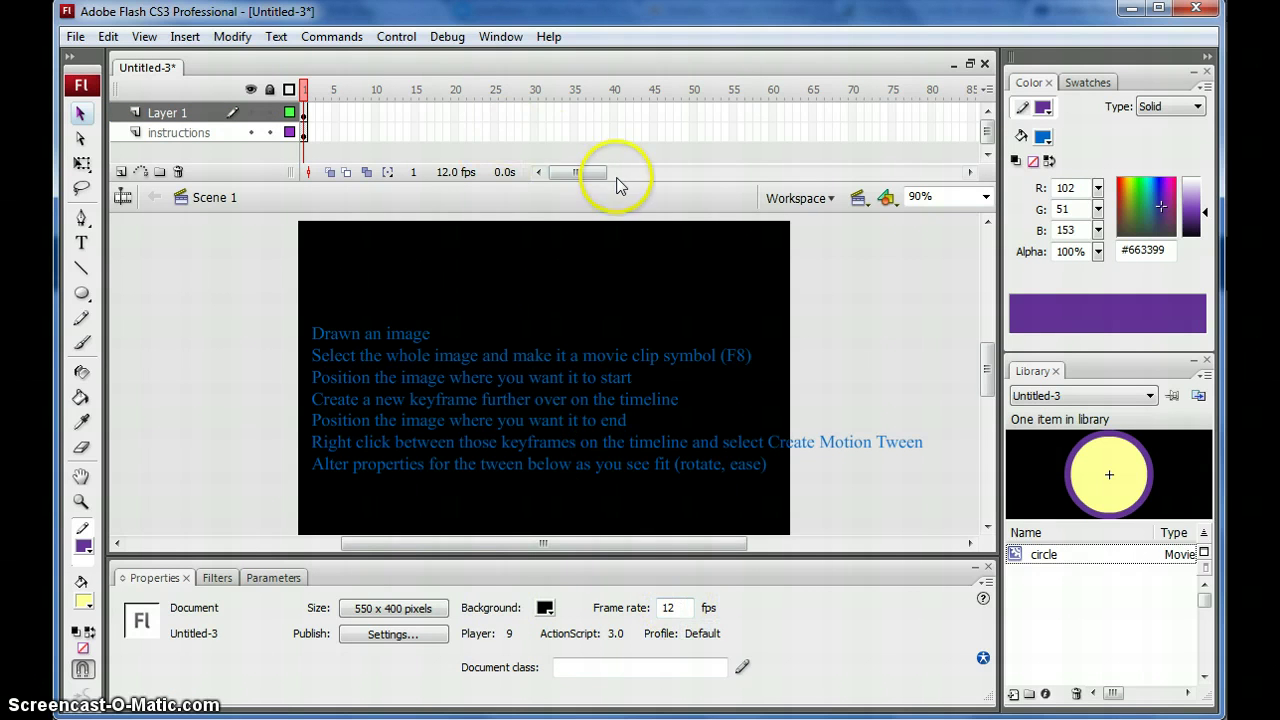
left_click(487, 112)
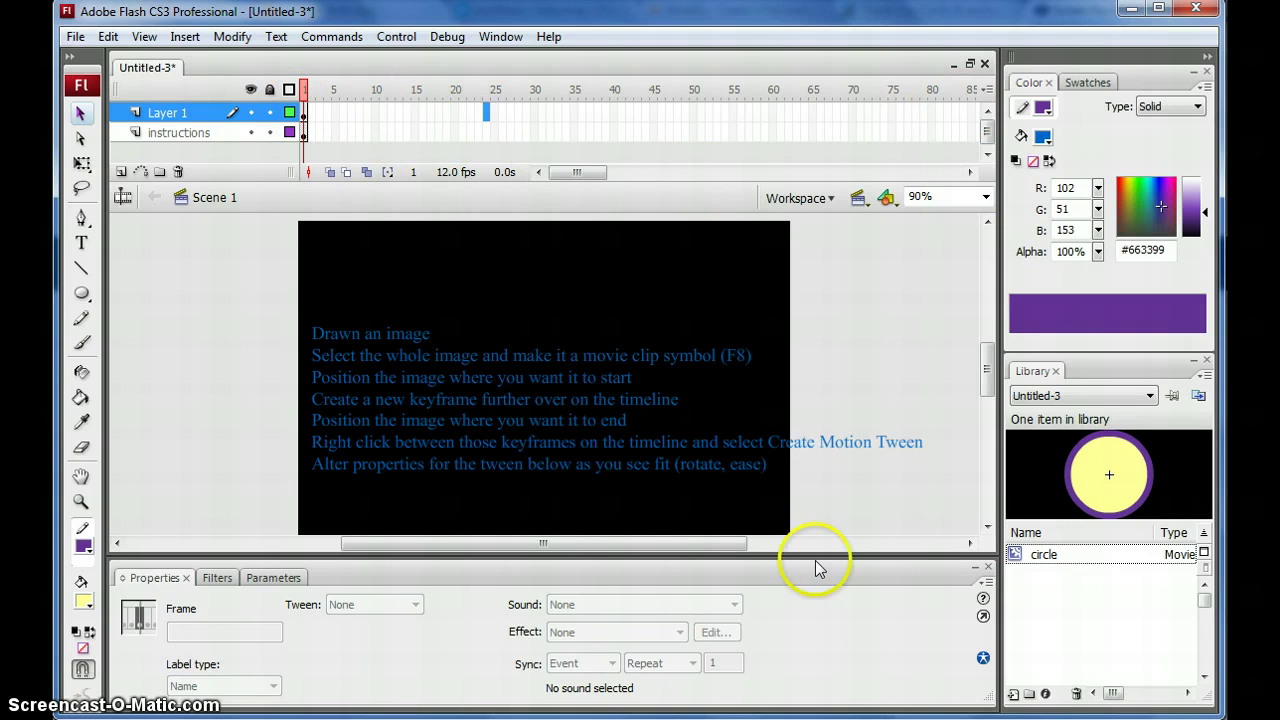
left_click(485, 110)
key("F6")
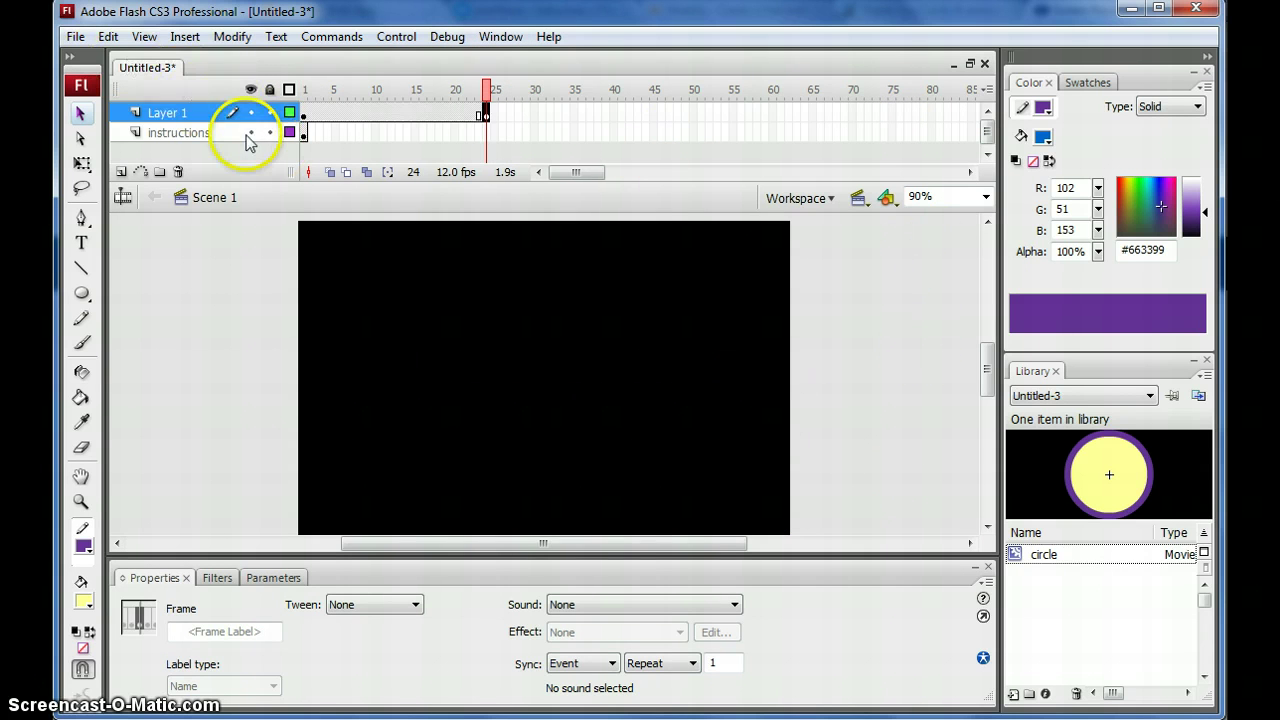
At frame 24, zoom to 50% and move the ball into the stage's bottom-left corner (Y 331.3)
left_click(303, 132)
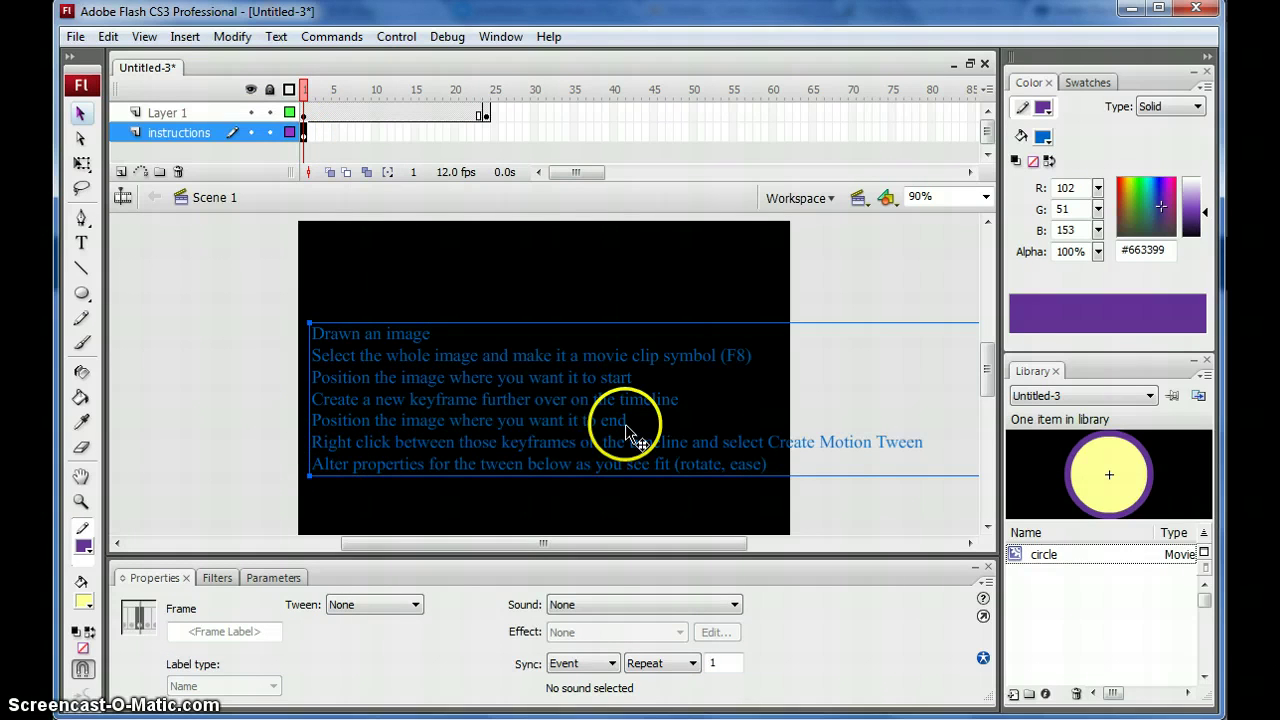
left_click(484, 116)
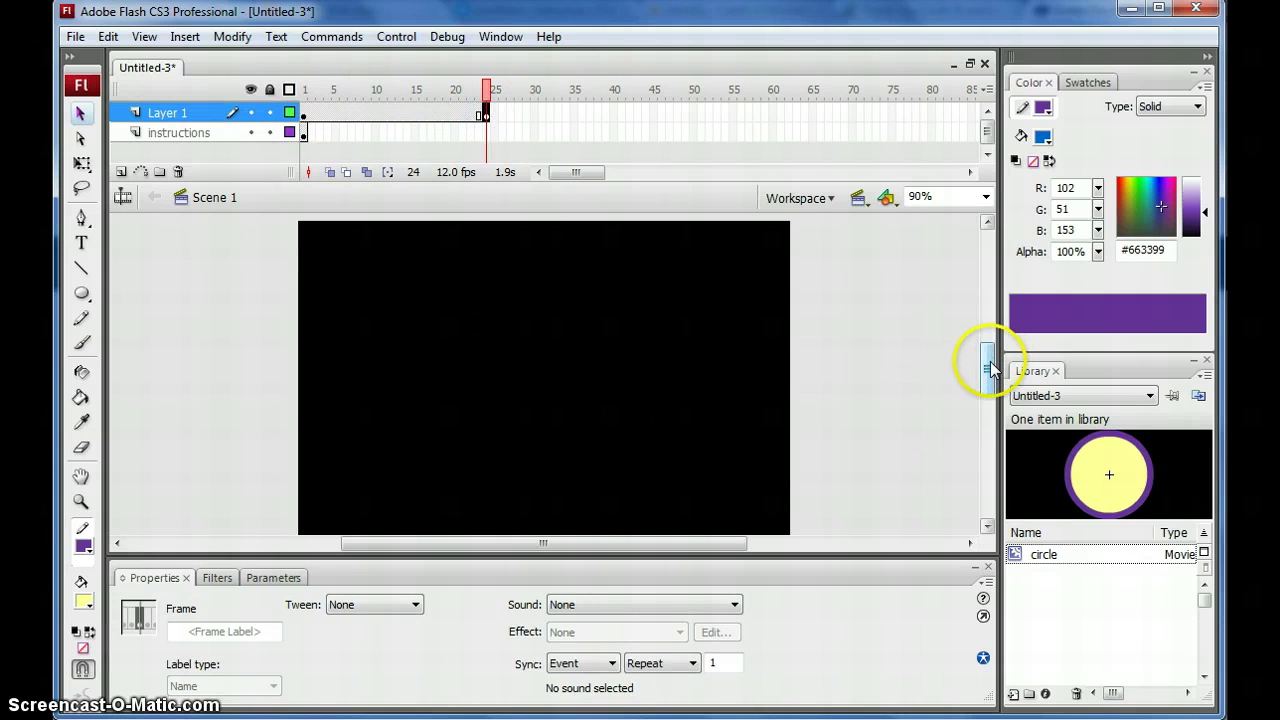
mouse_move(988, 368)
left_mouse_down()
mouse_move(988, 345)
mouse_move(988, 356)
left_mouse_up()
left_click(985, 197)
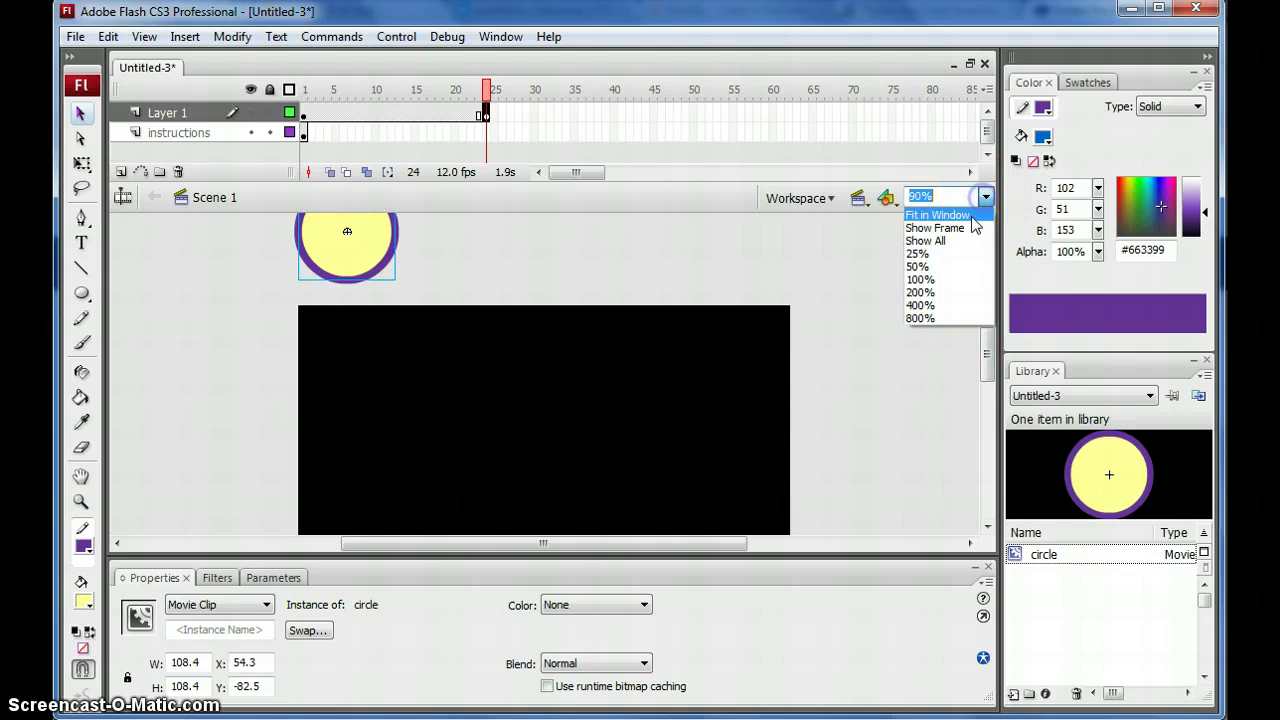
left_click(955, 280)
left_click(958, 266)
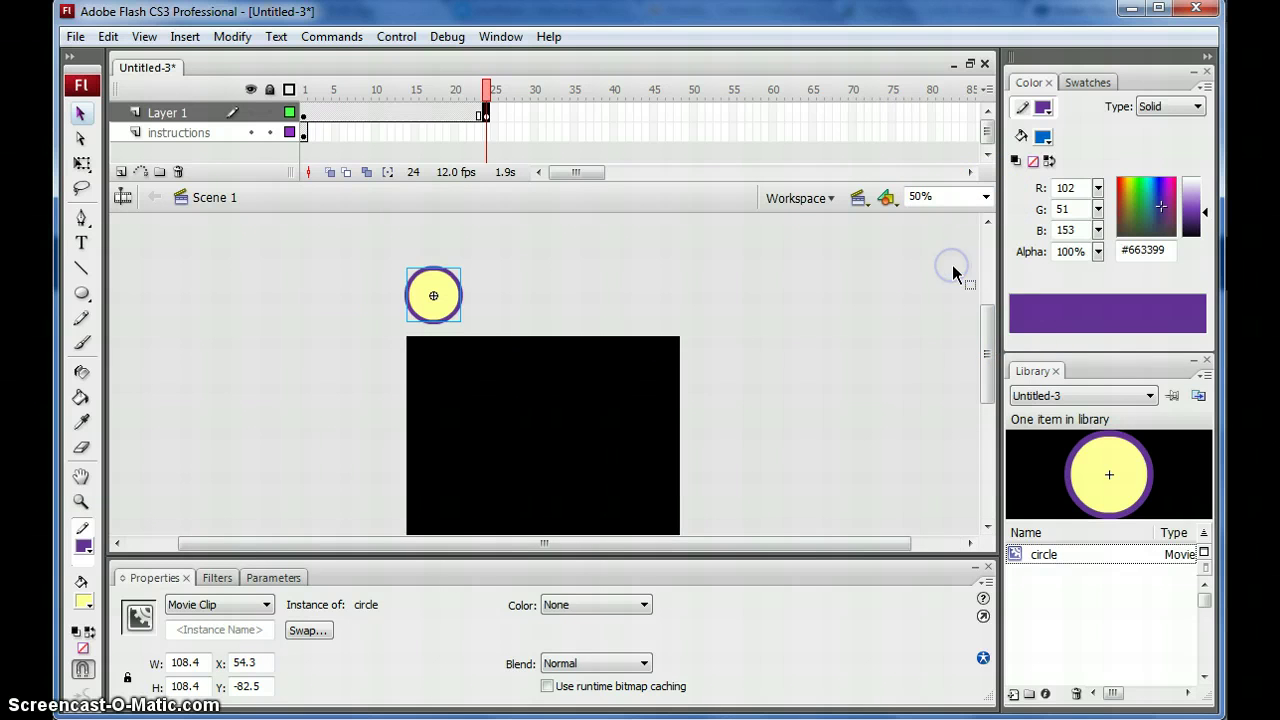
left_click(986, 349)
left_click_drag(988, 365, 987, 372)
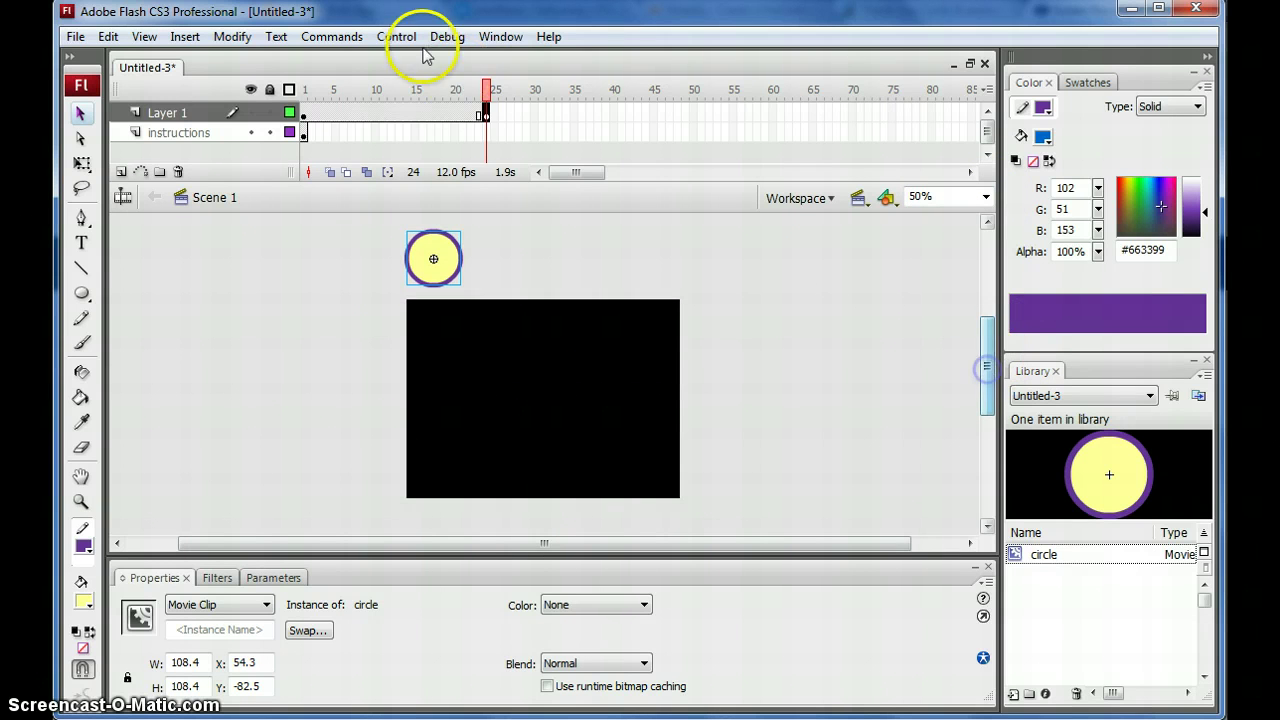
left_click_drag(452, 269, 448, 478)
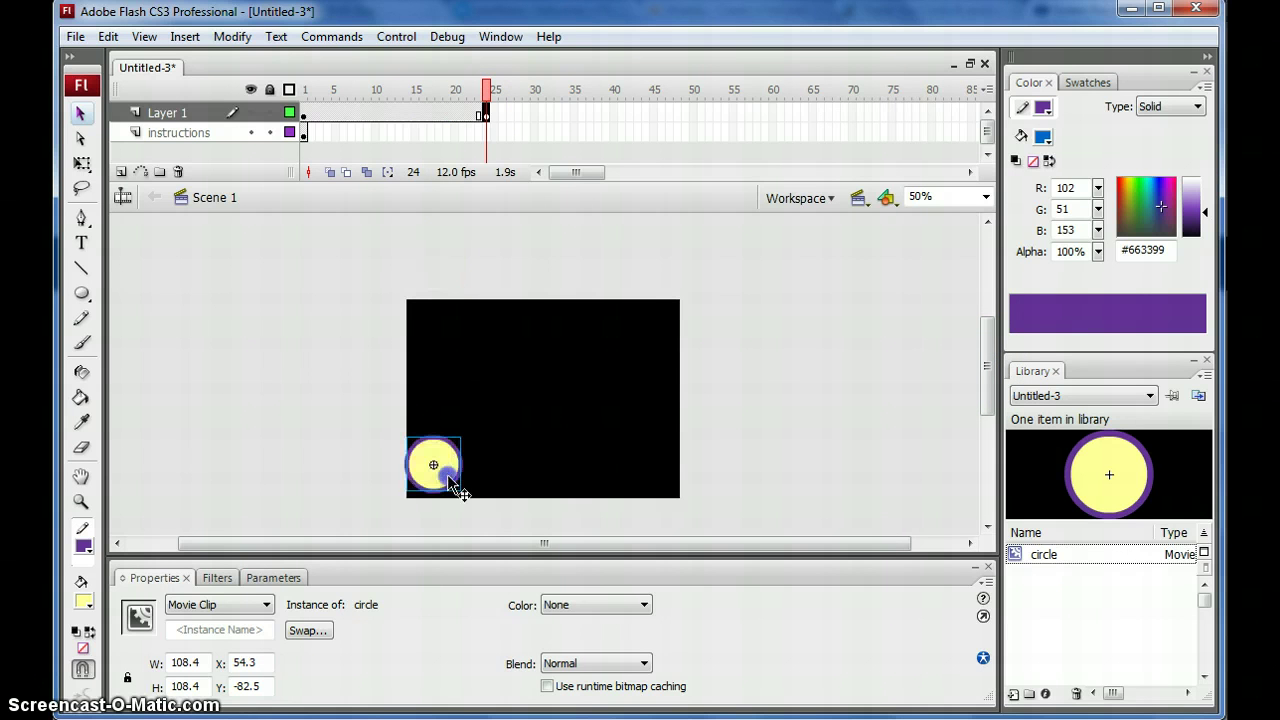
View the frame 1 instruction text, zooming to 400% and then back to 100%
left_click(302, 132)
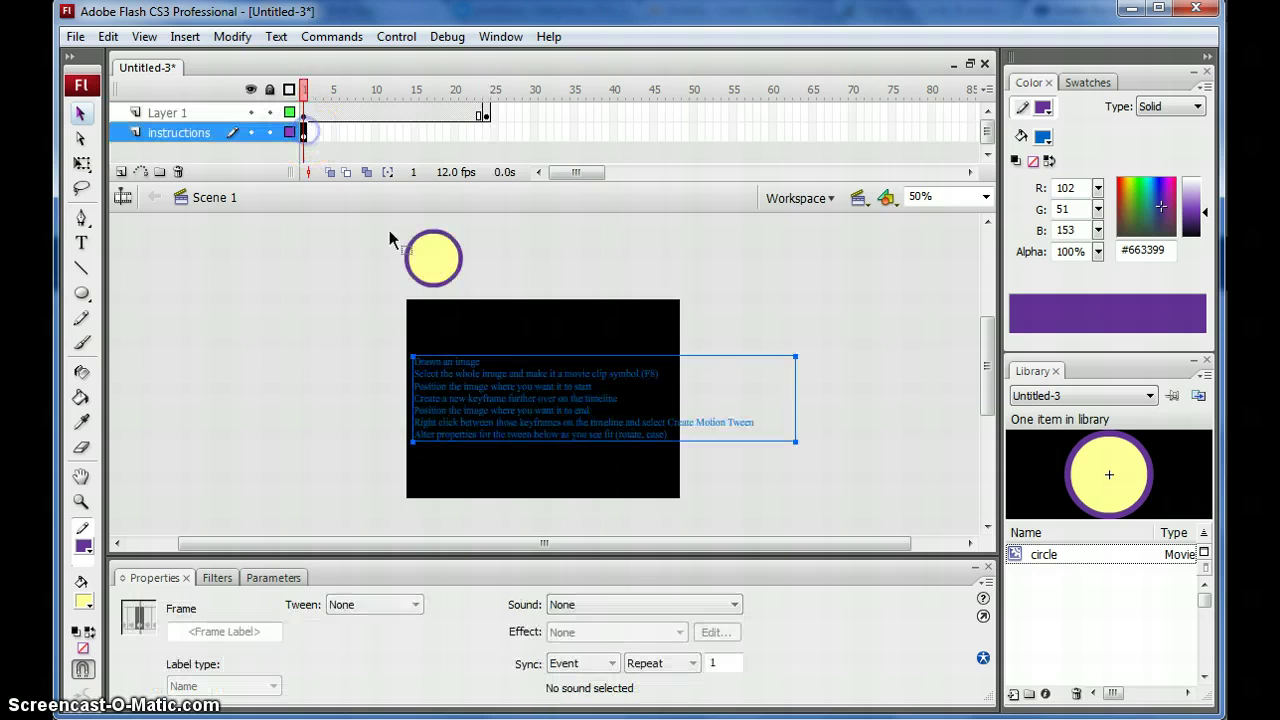
left_click(985, 197)
left_click(958, 305)
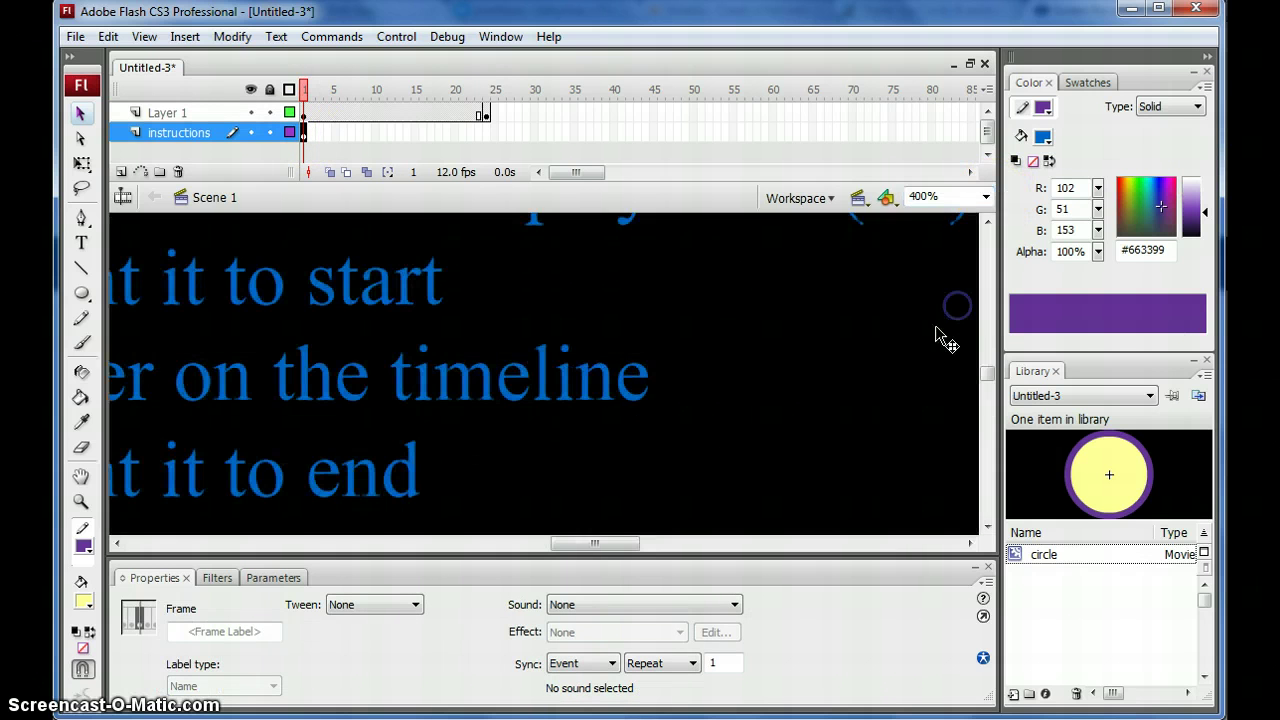
left_click(985, 197)
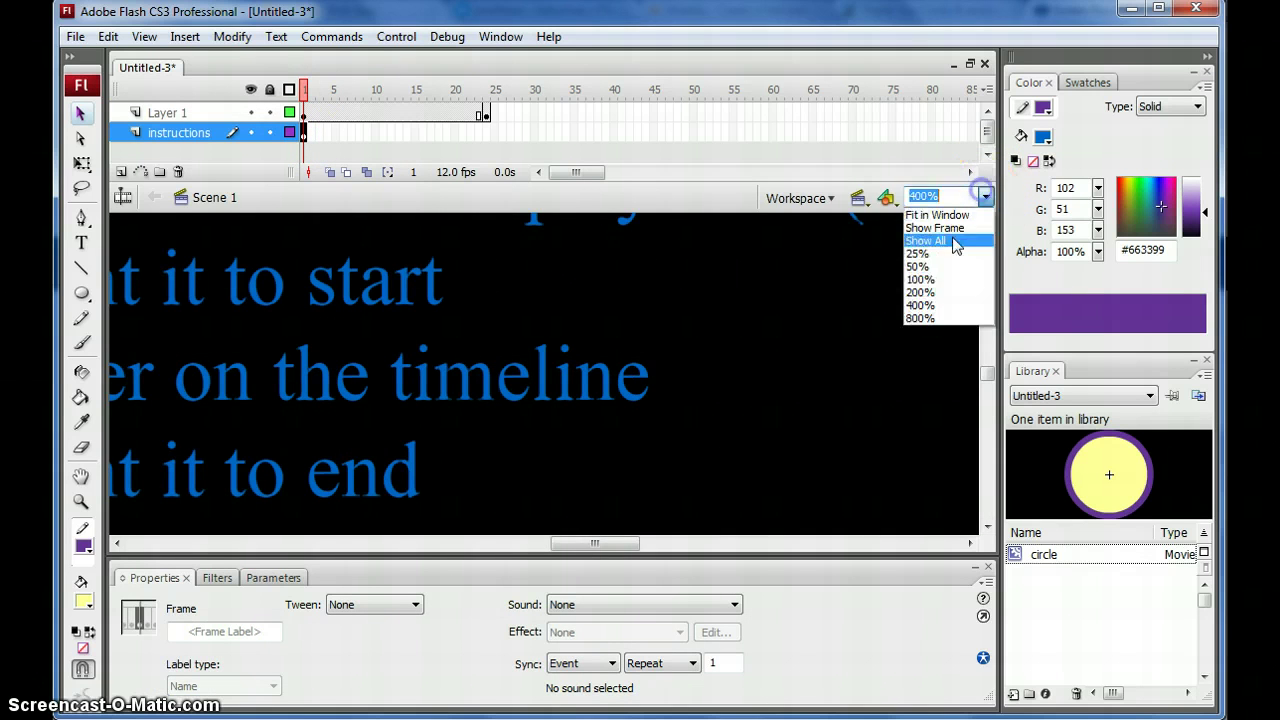
left_click(925, 280)
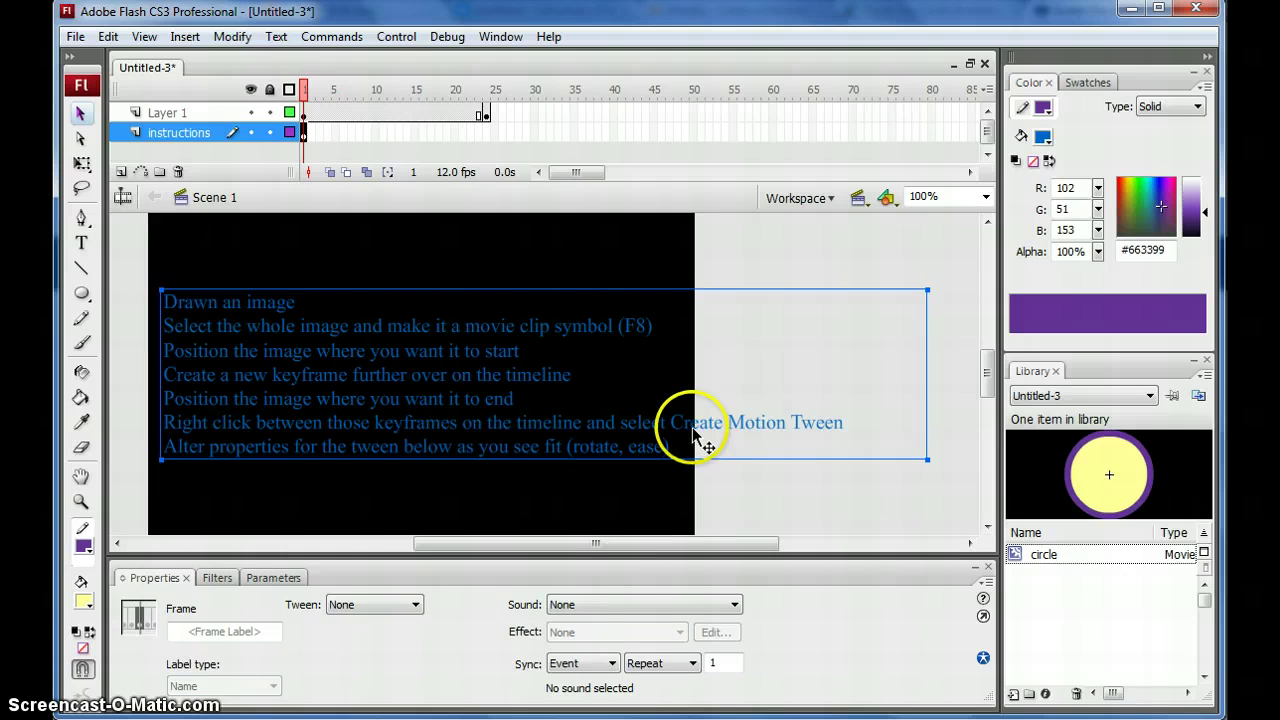
right_click(421, 113)
Create a motion tween across frames 1–24 and zoom the stage to 50%
left_click(464, 124)
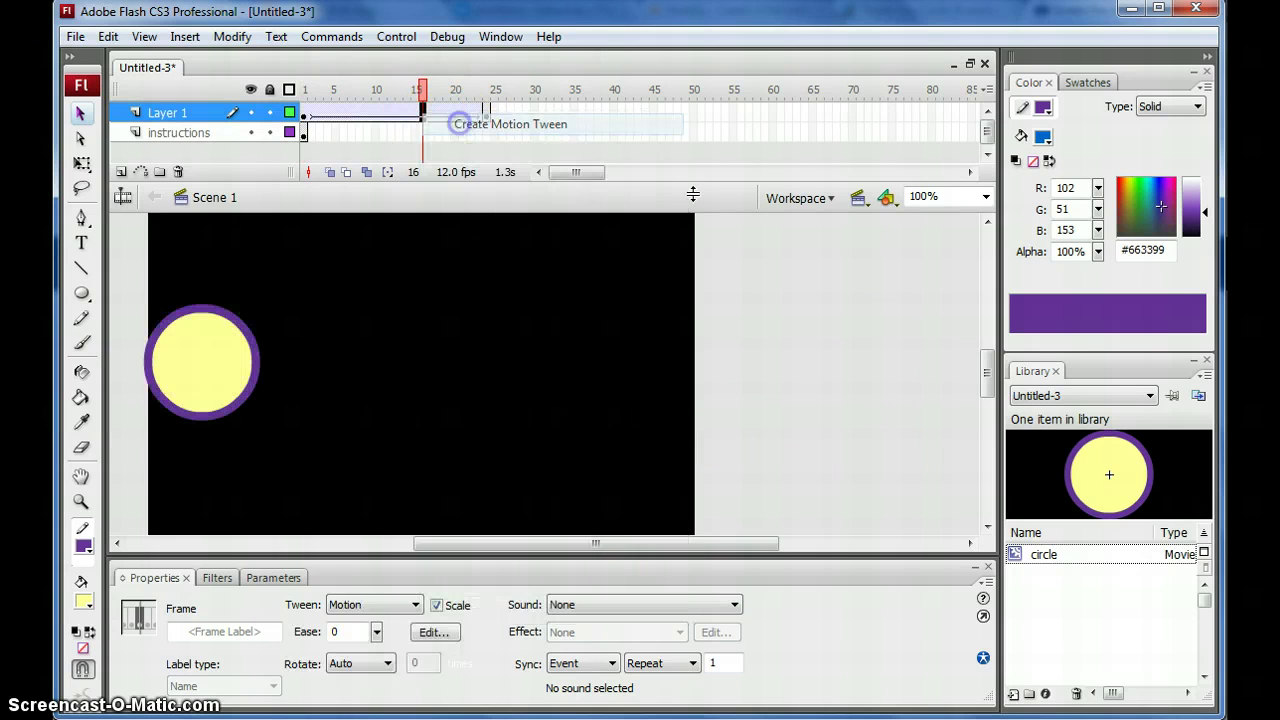
left_click(986, 197)
left_click(955, 267)
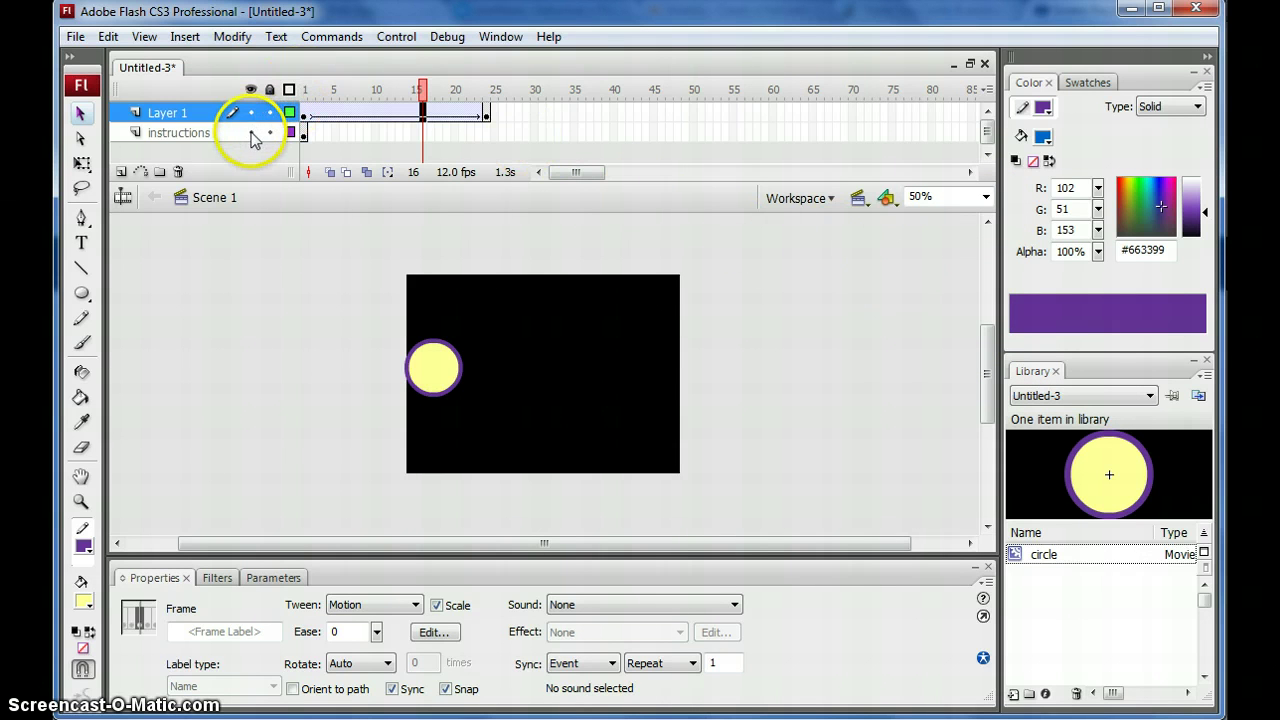
Play the ball drop in outline and normal view, then test it as Untitled-3.swf
left_click(289, 90)
key("Return")
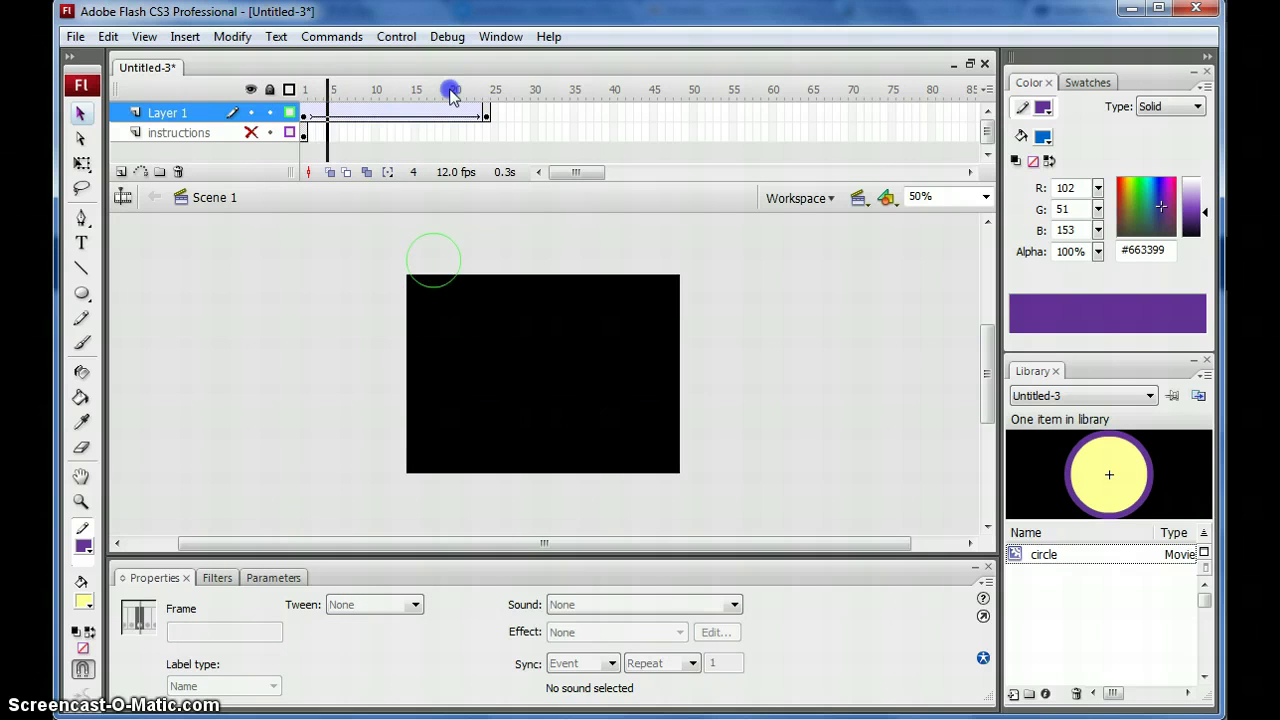
left_click_drag(452, 95, 305, 92)
left_click_drag(478, 92, 308, 98)
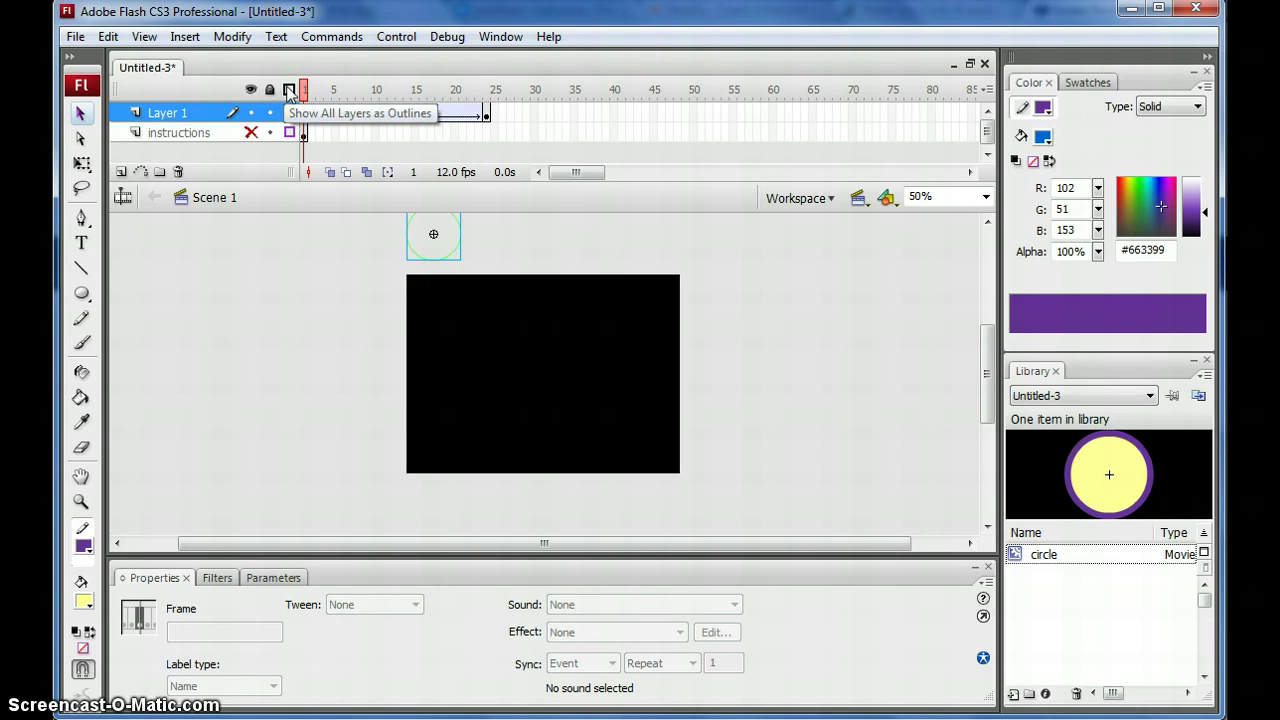
left_click(288, 90)
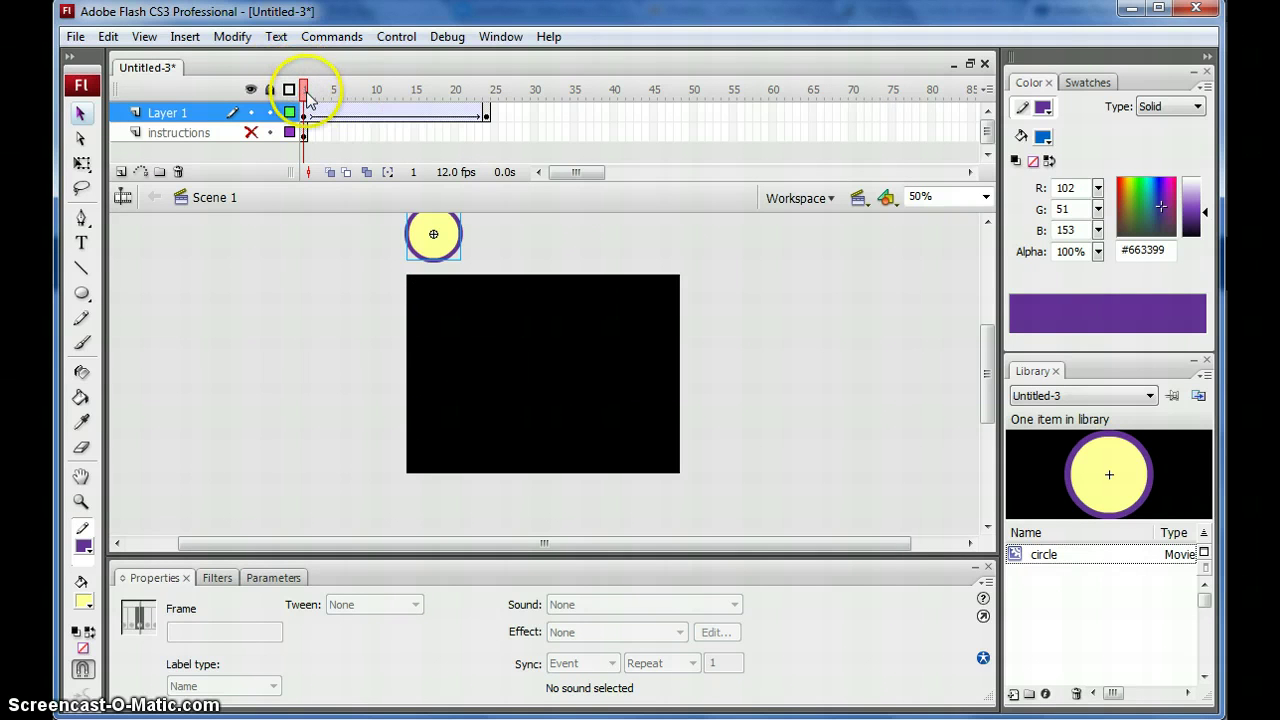
key("Return")
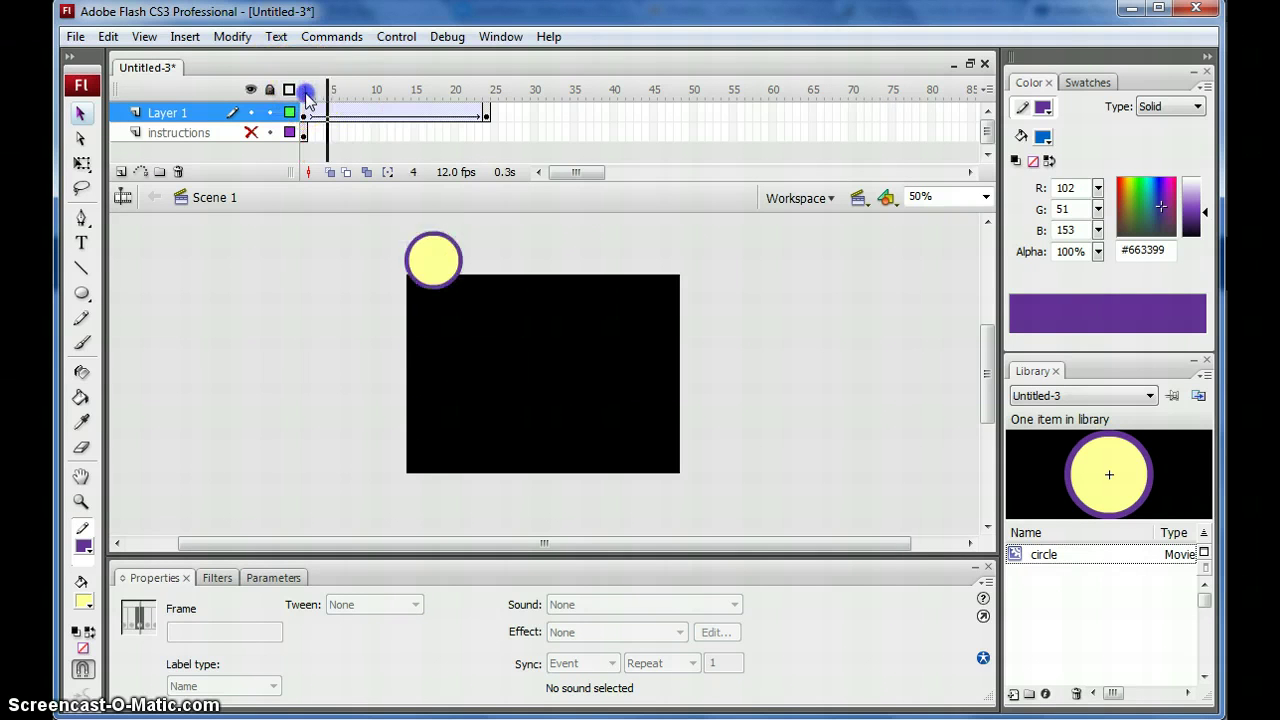
left_click_drag(423, 95, 320, 92)
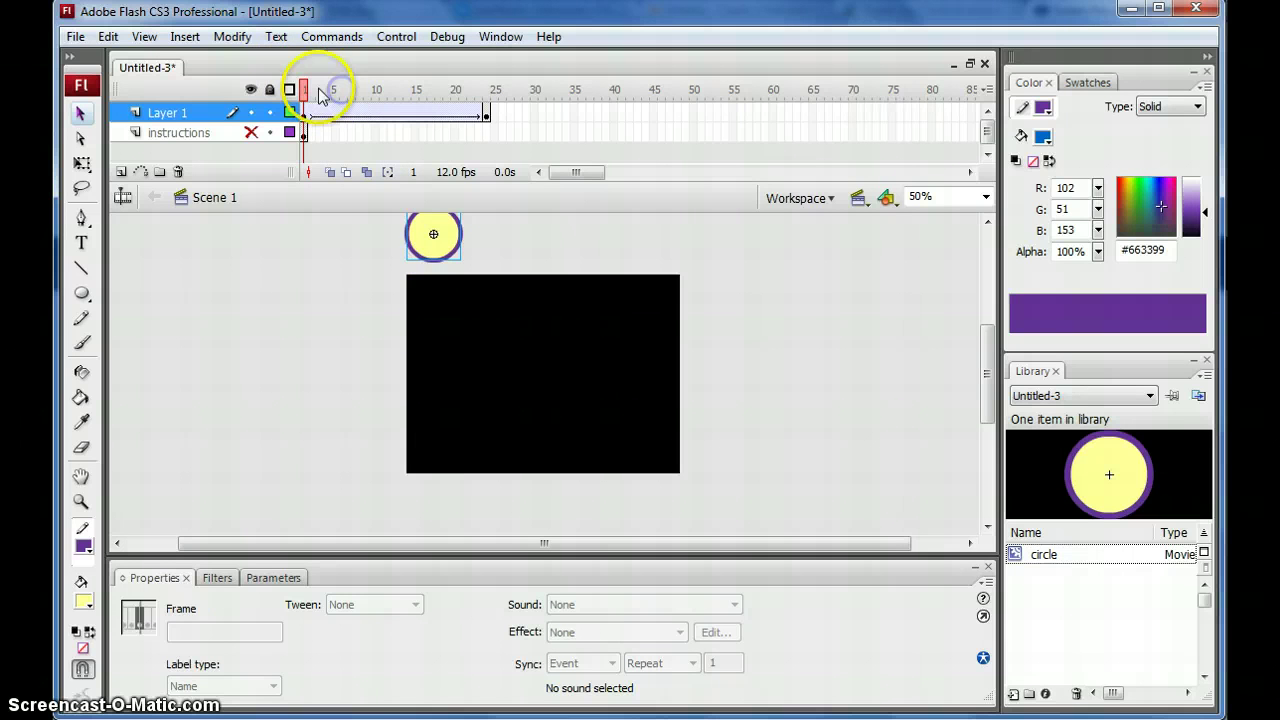
key("Return")
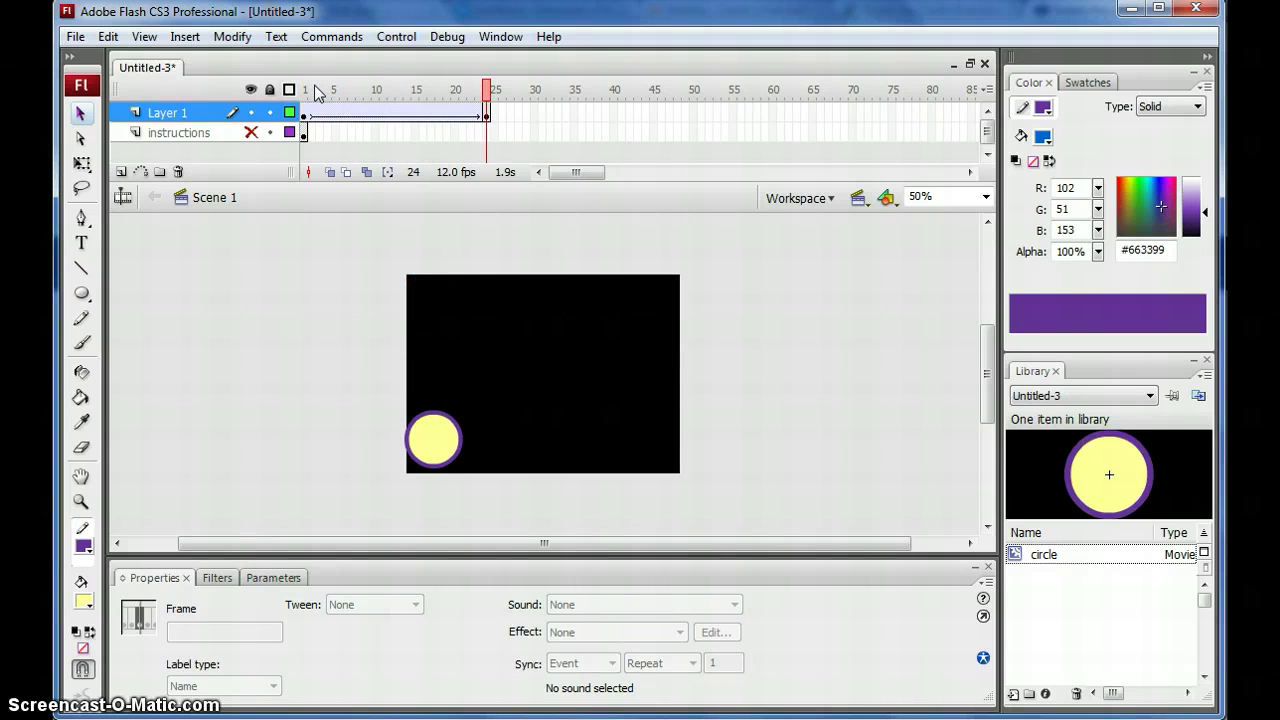
key("ctrl+Return")
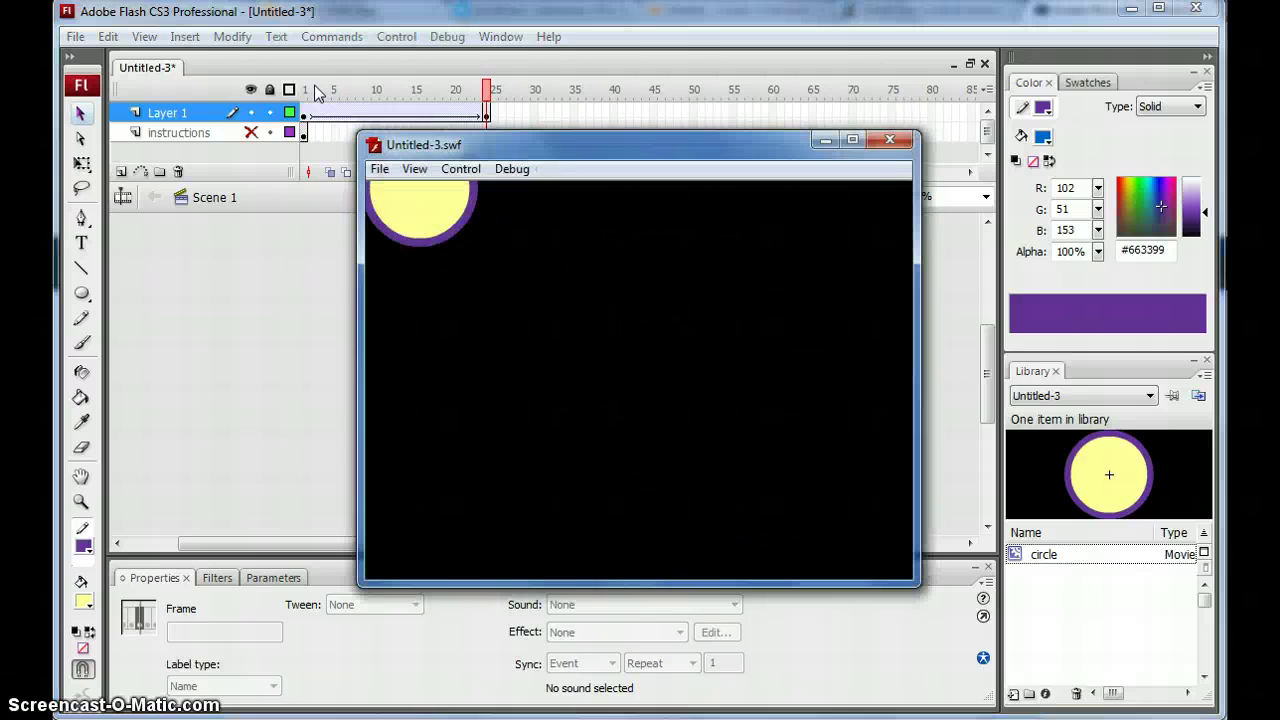
left_click(891, 140)
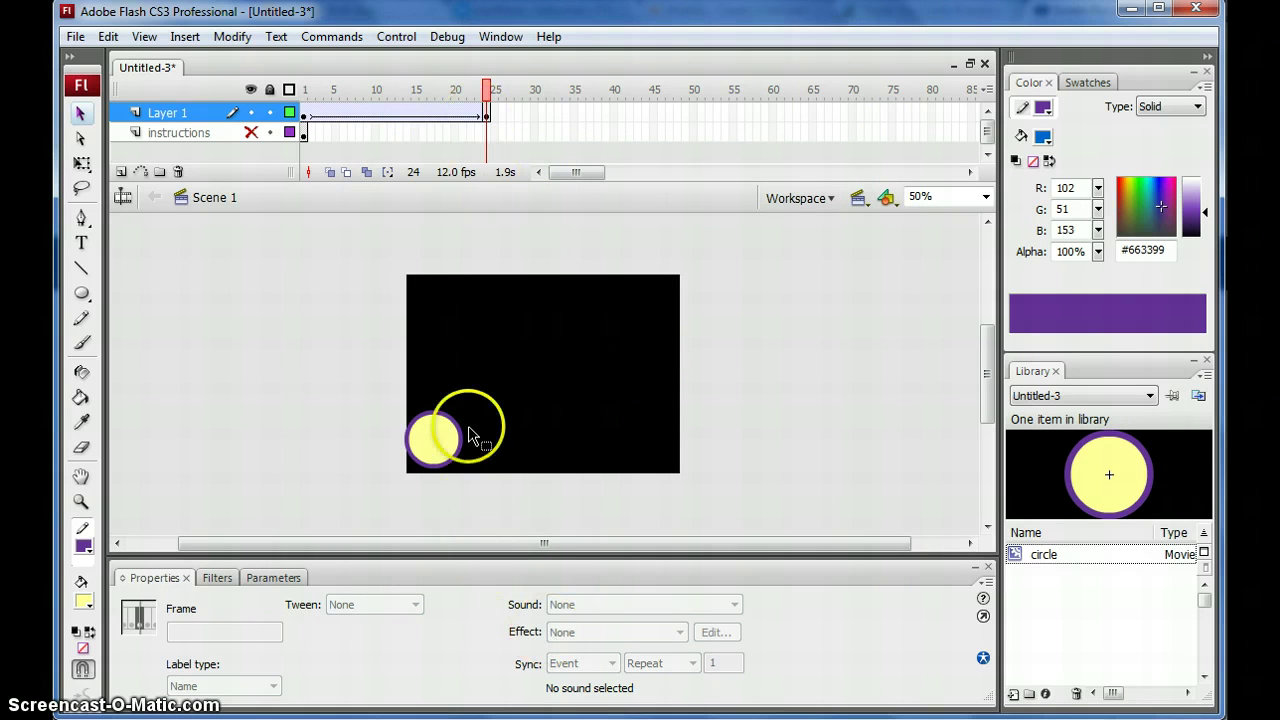
Add a frame 36 keyframe with the ball raised to mid-left, motion-tweened from frame 24
mouse_move(434, 438)
left_mouse_down()
mouse_move(483, 378)
mouse_move(440, 437)
left_mouse_up()
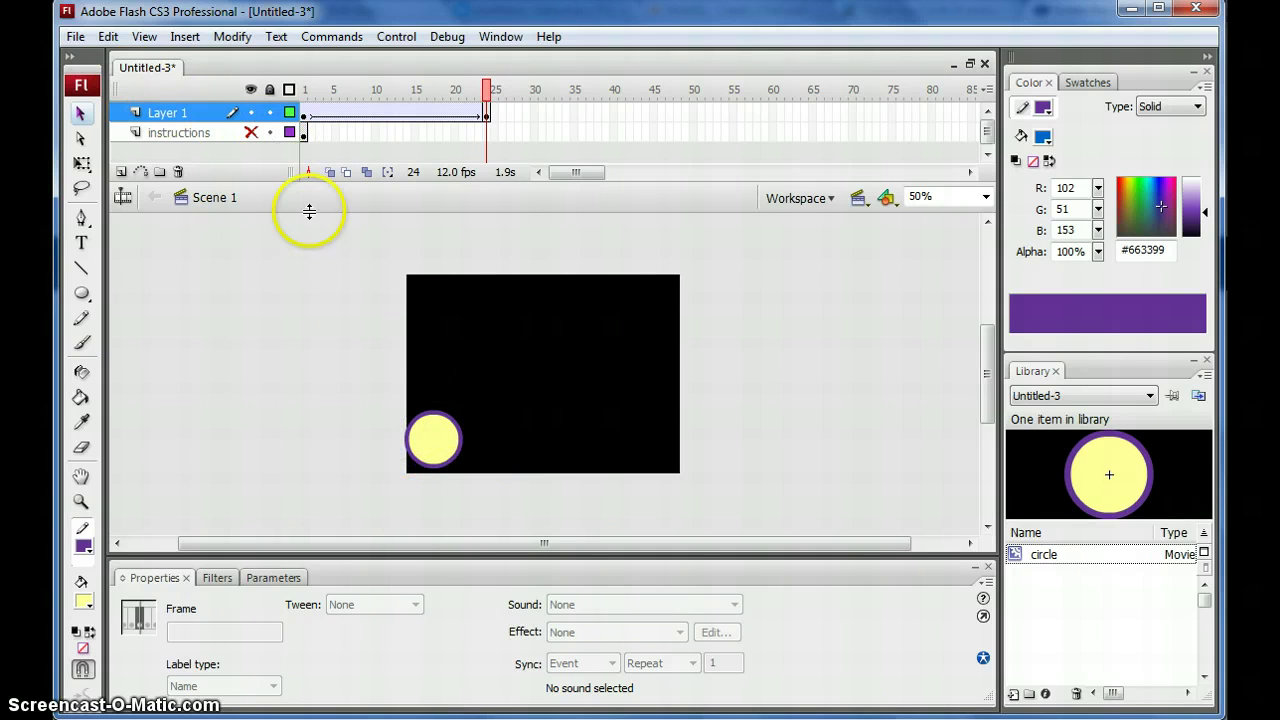
left_click(302, 132)
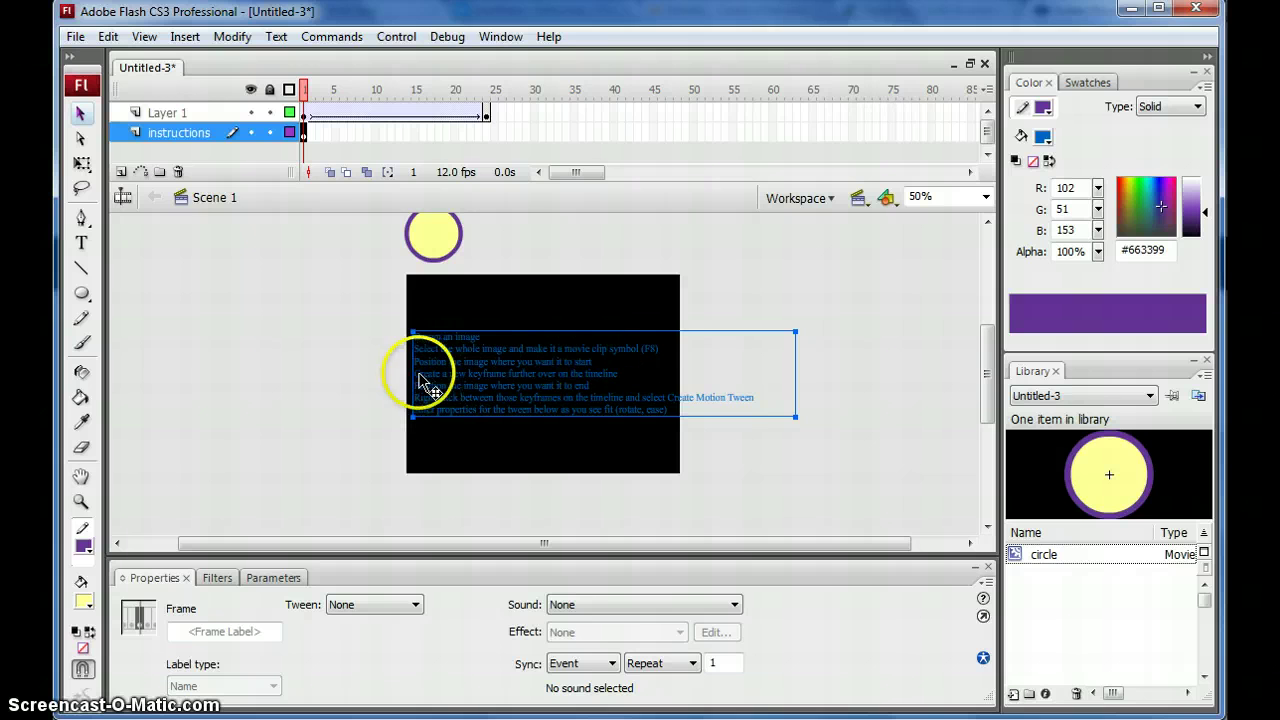
left_click(485, 115)
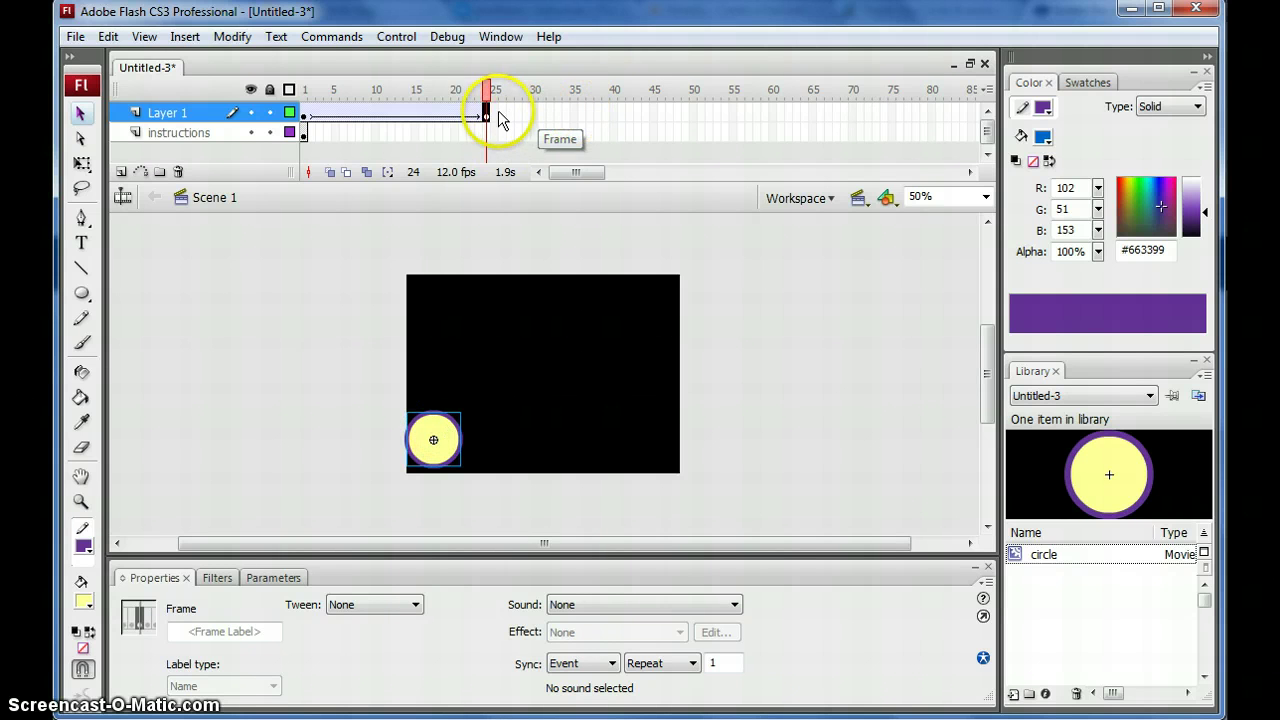
left_click(583, 112)
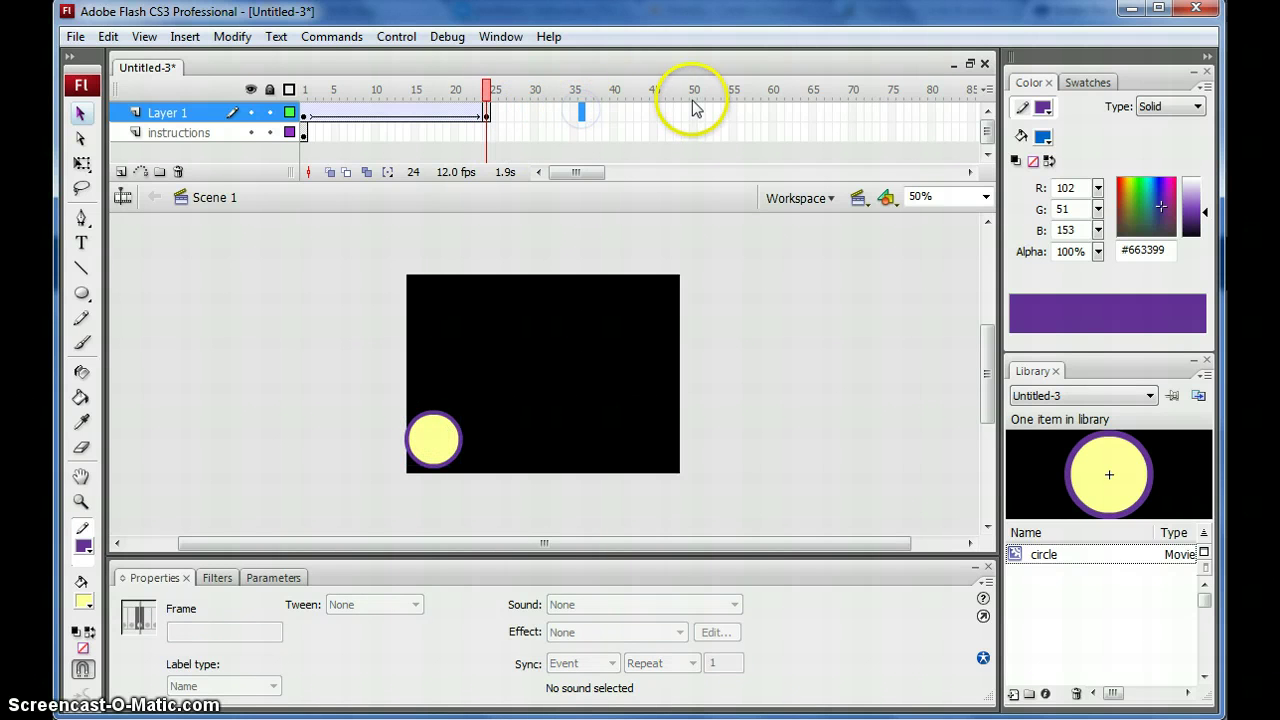
key("F6")
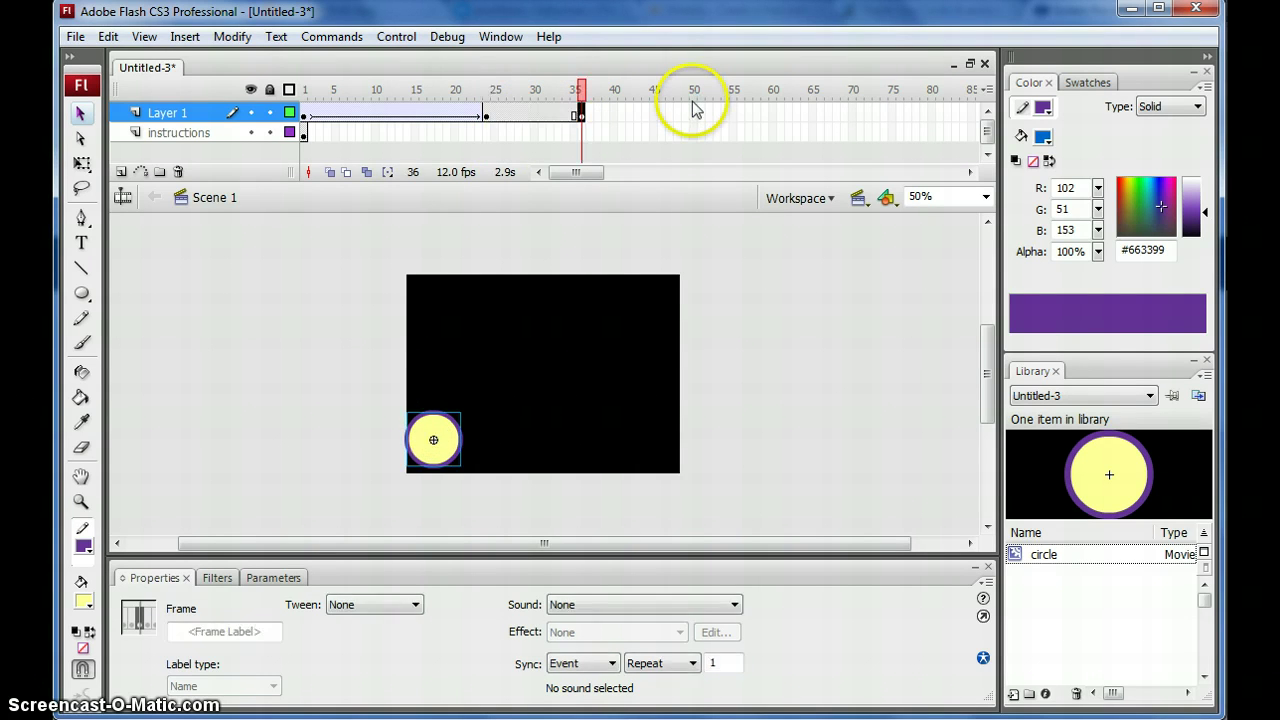
left_click_drag(439, 428, 478, 386)
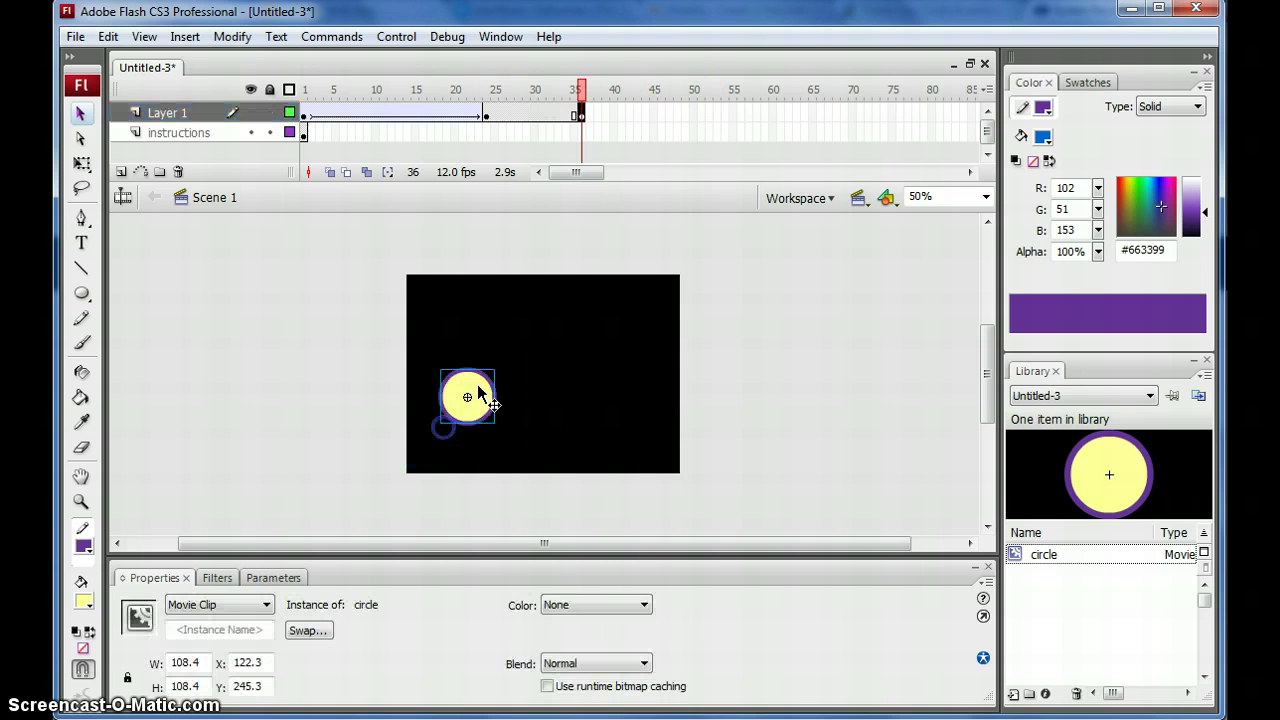
right_click(533, 113)
left_click(563, 130)
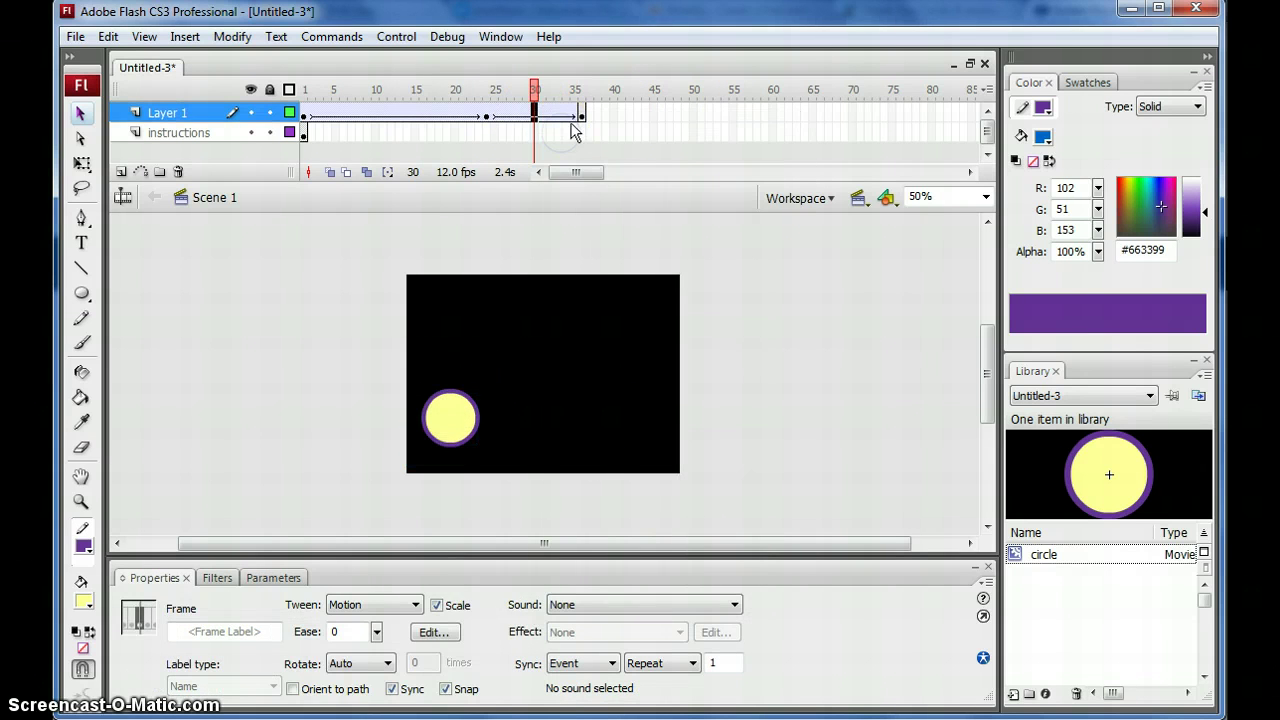
Add a frame 48 keyframe with the ball moved down-right, and tween frames 44–48
left_click(676, 113)
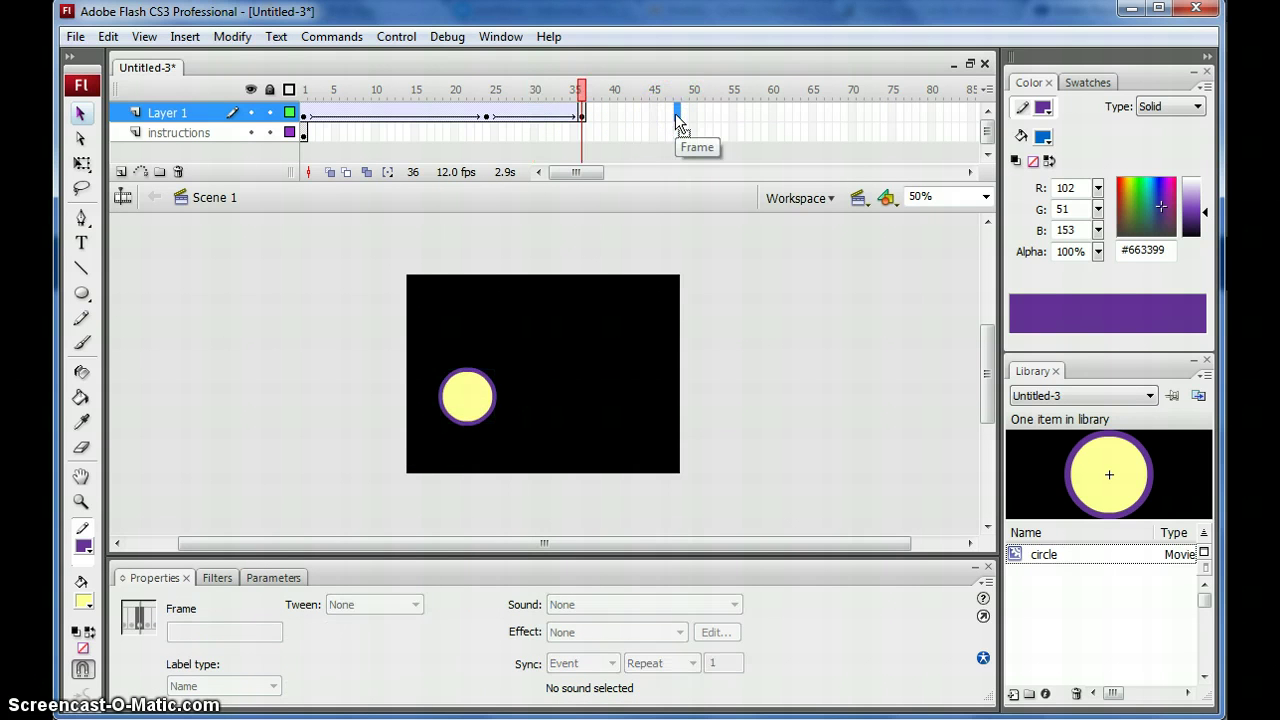
key("F6")
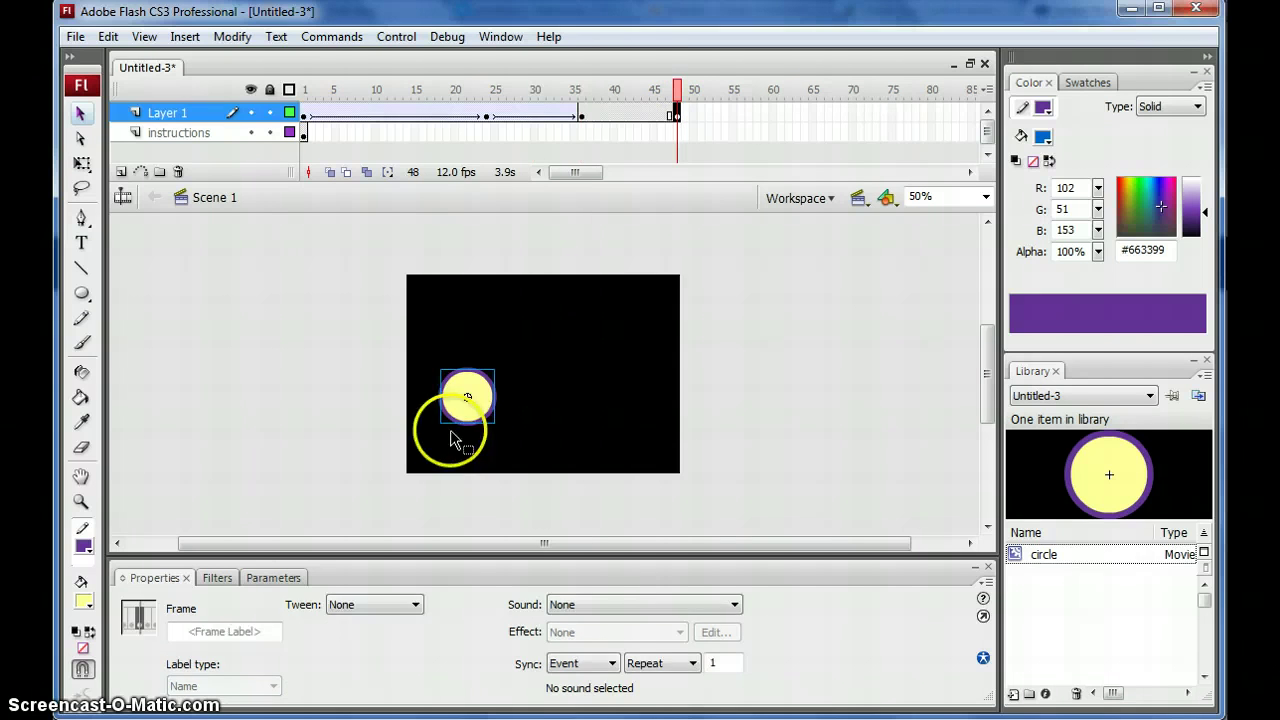
left_click_drag(476, 405, 497, 442)
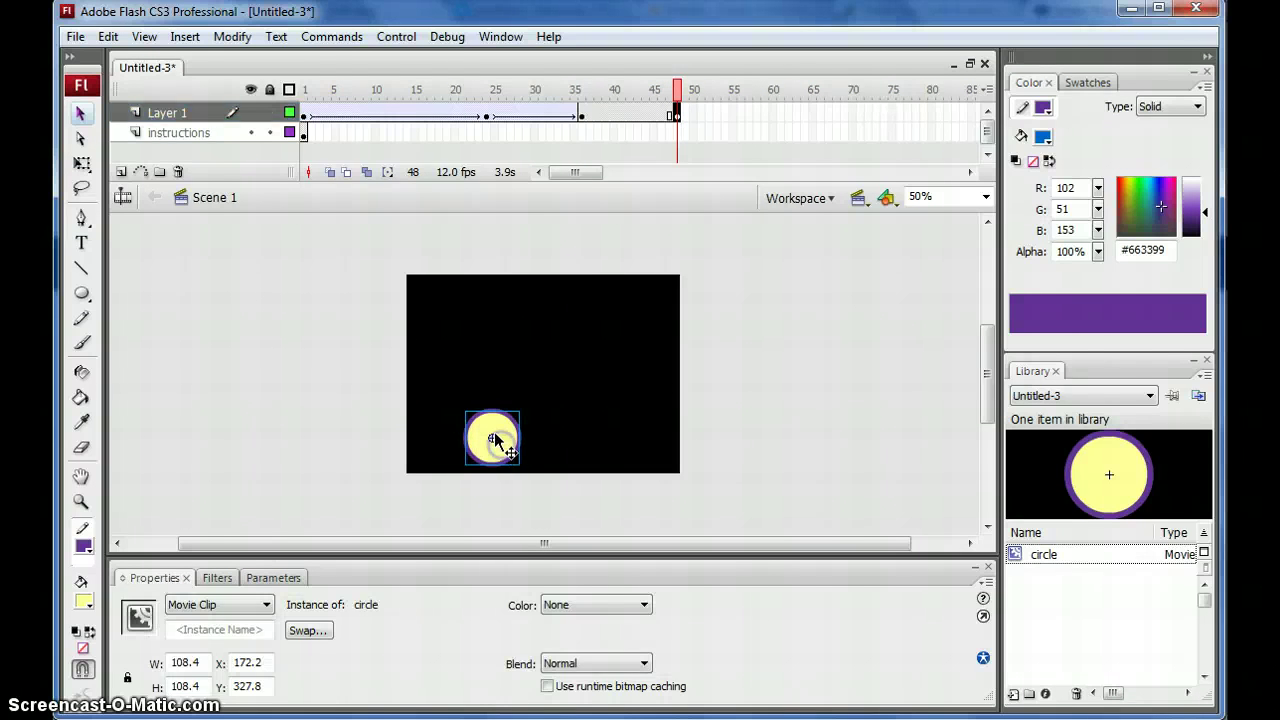
right_click(647, 114)
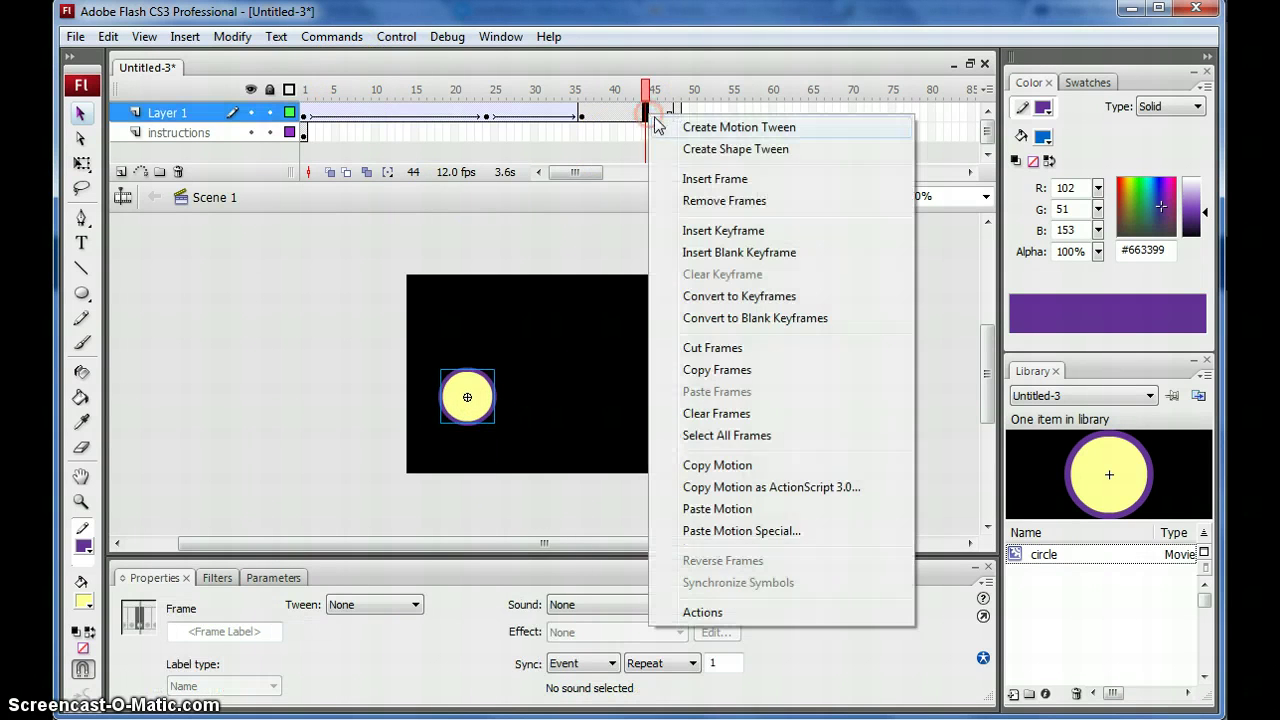
left_click(739, 127)
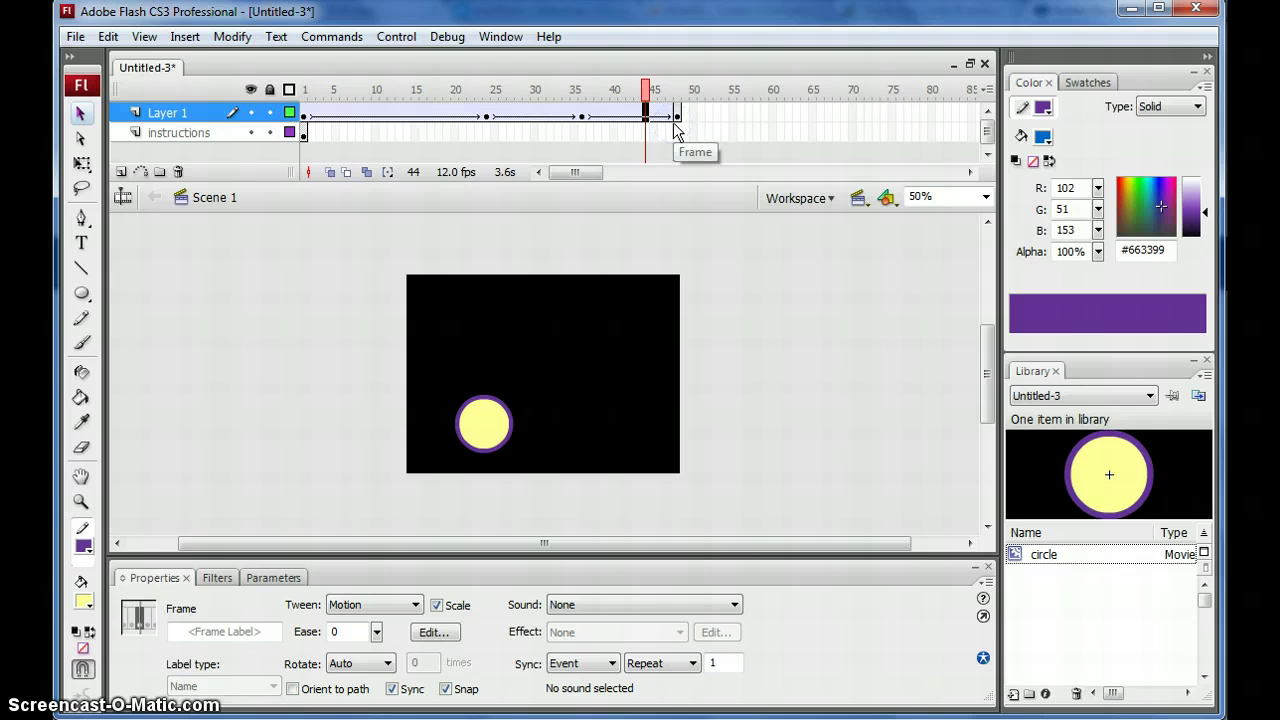
Test-play the longer ball animation in the preview window and close it
key("ctrl+Return")
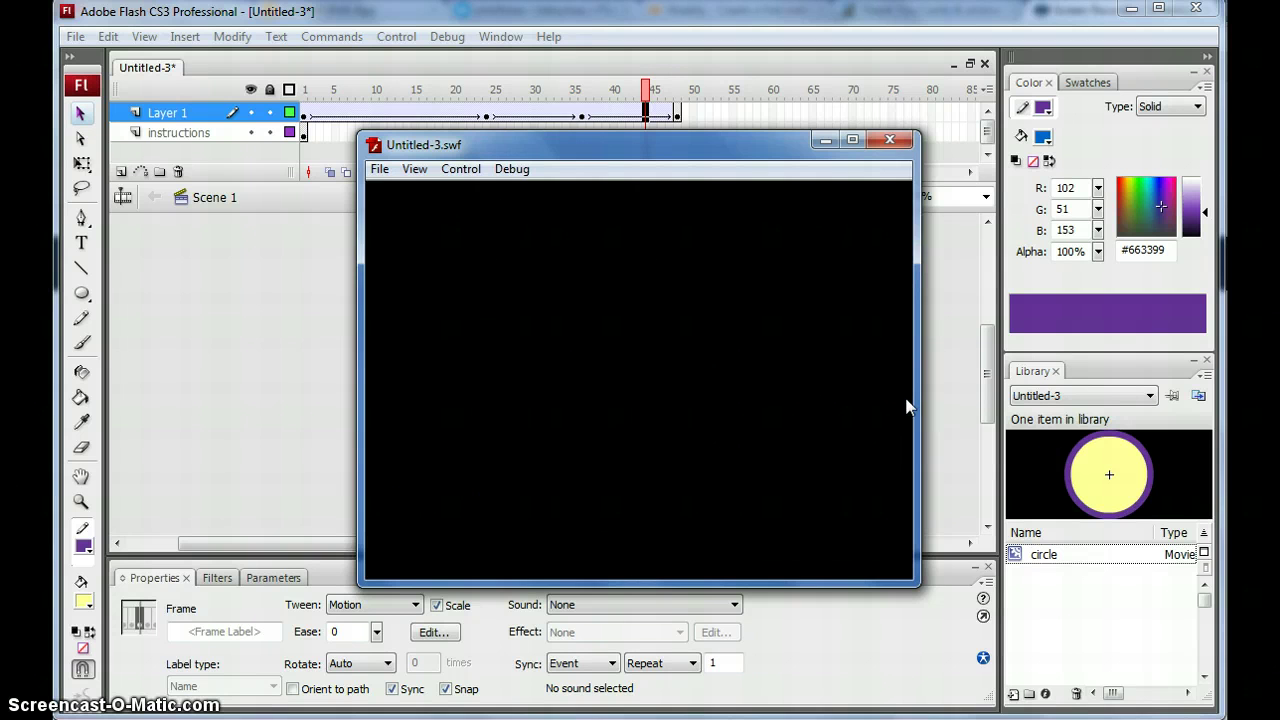
left_click(885, 141)
left_click(842, 298)
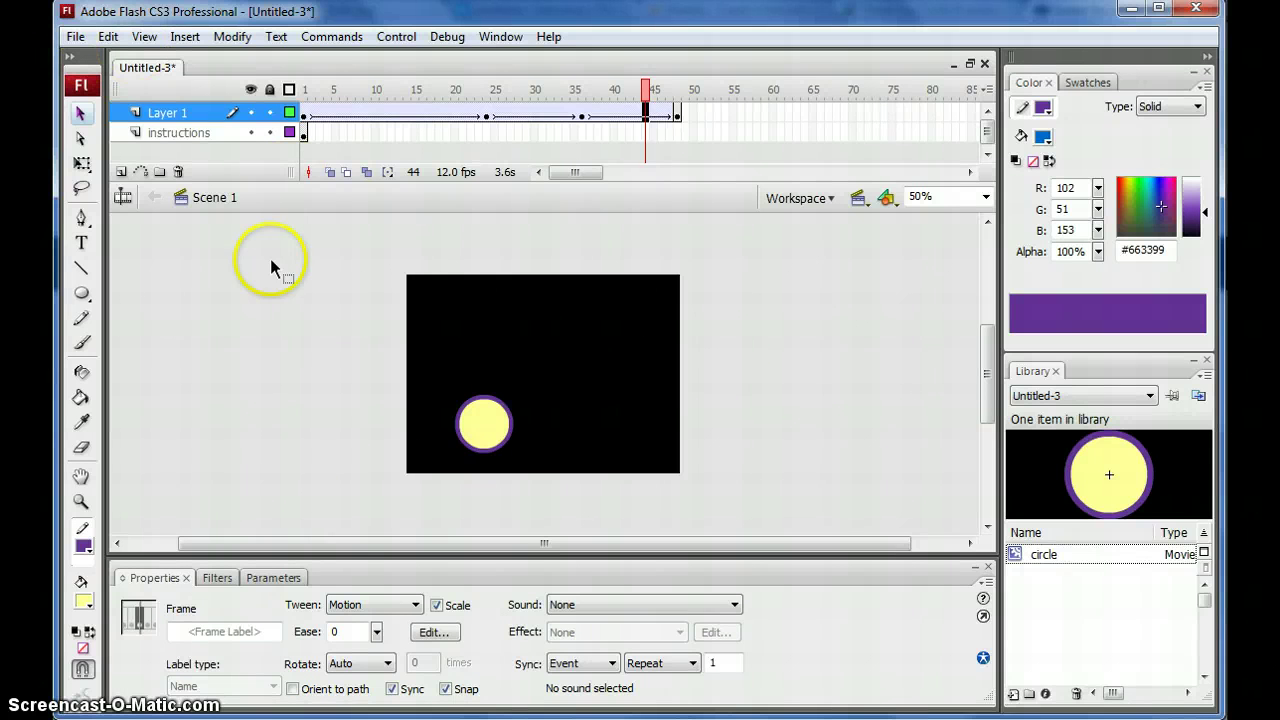
Test-play the ball animation at the current 12 fps, in the test window and on stage
left_click(254, 316)
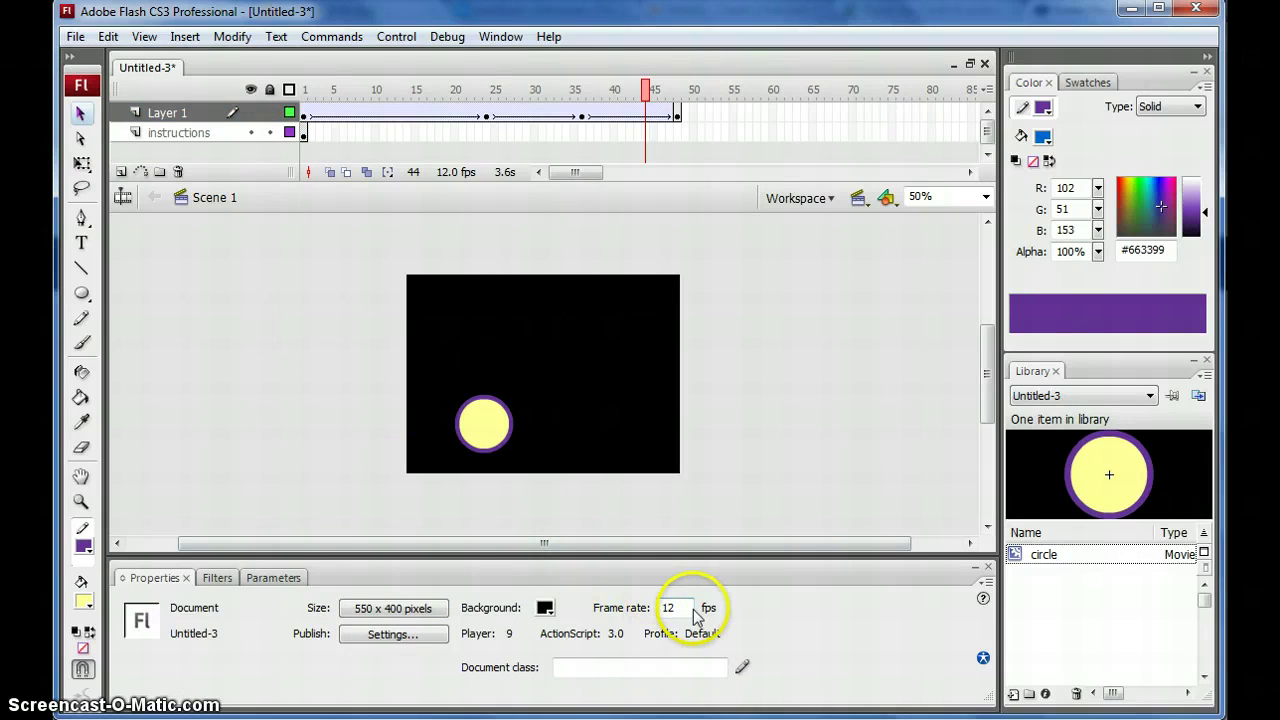
left_click_drag(690, 608, 641, 606)
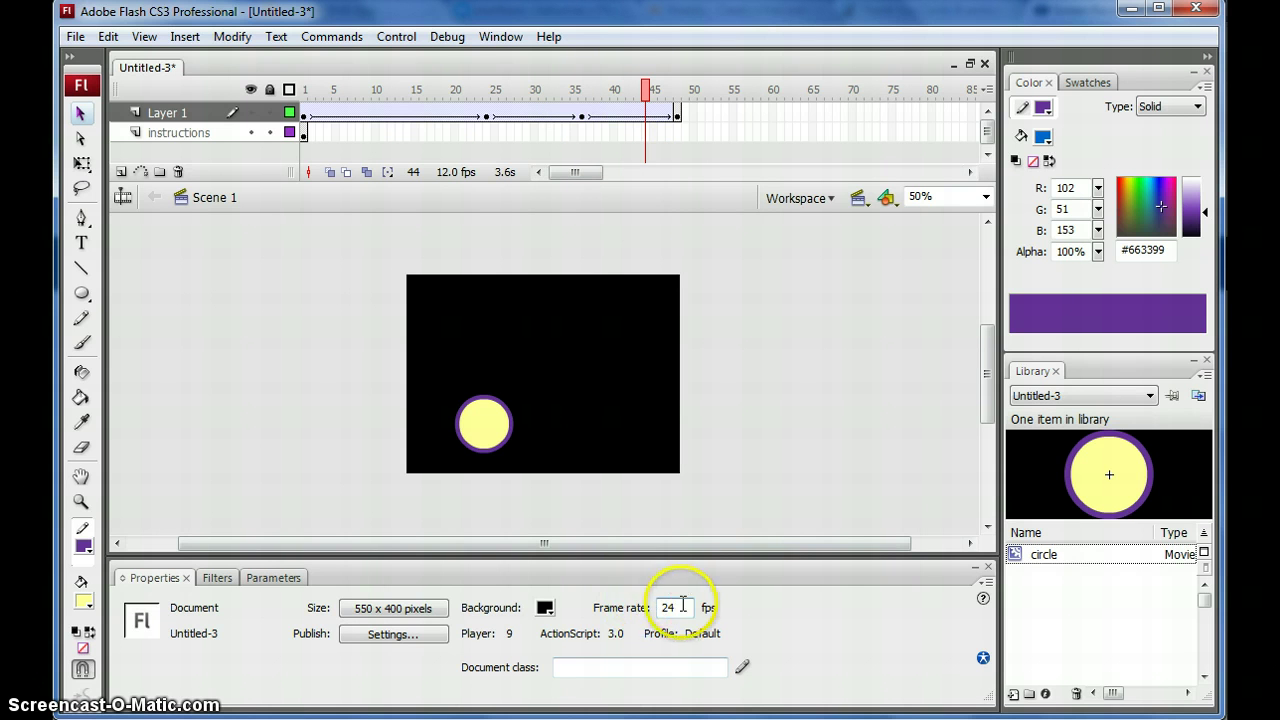
left_click_drag(676, 607, 621, 606)
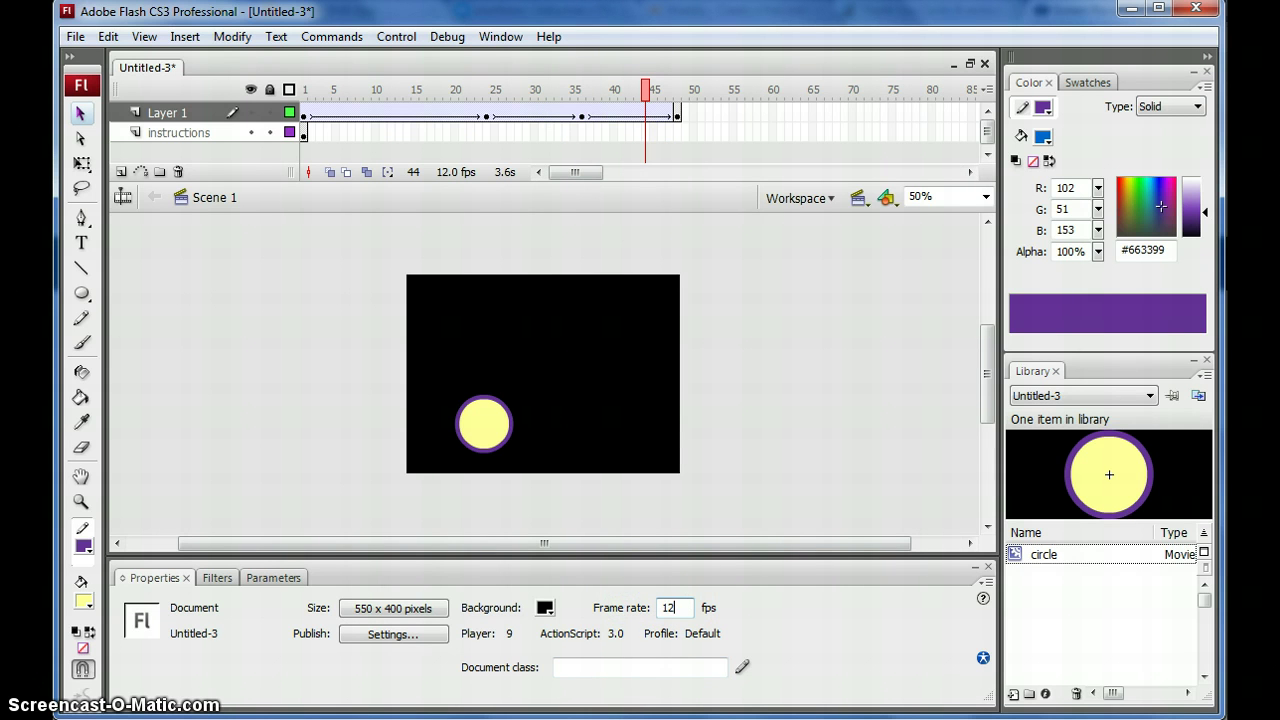
key("ctrl+Return")
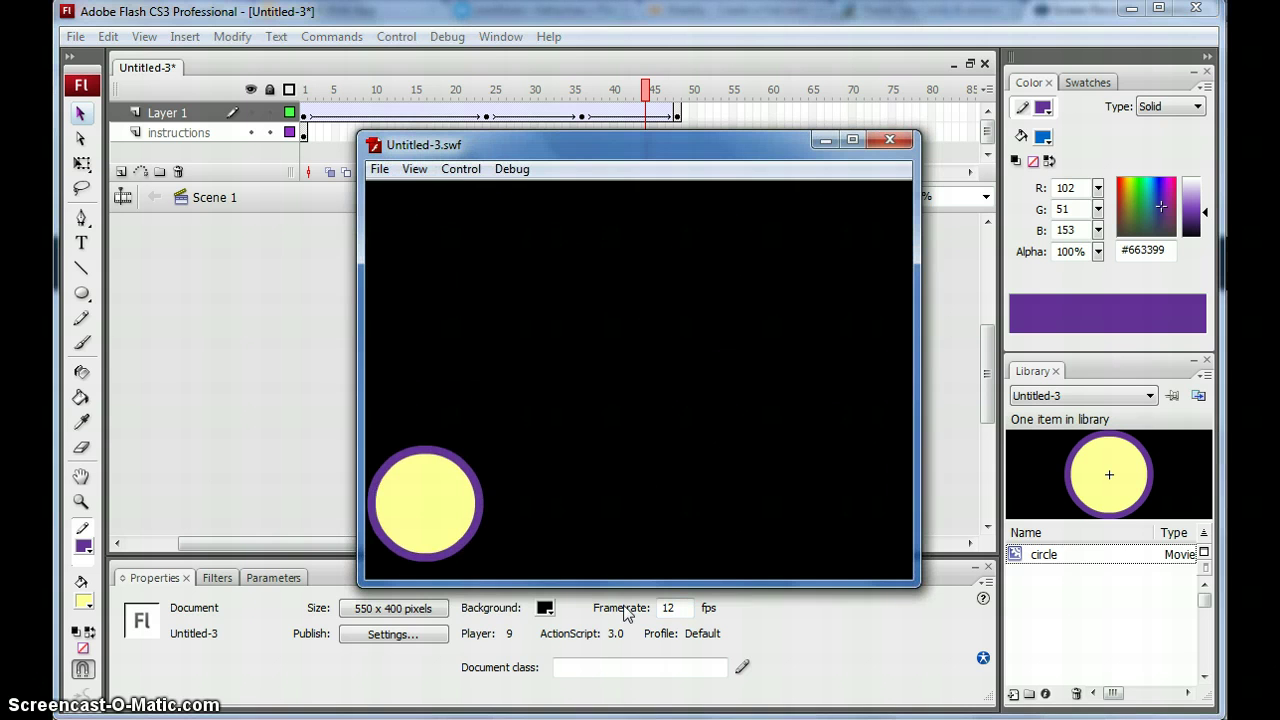
left_click(620, 609)
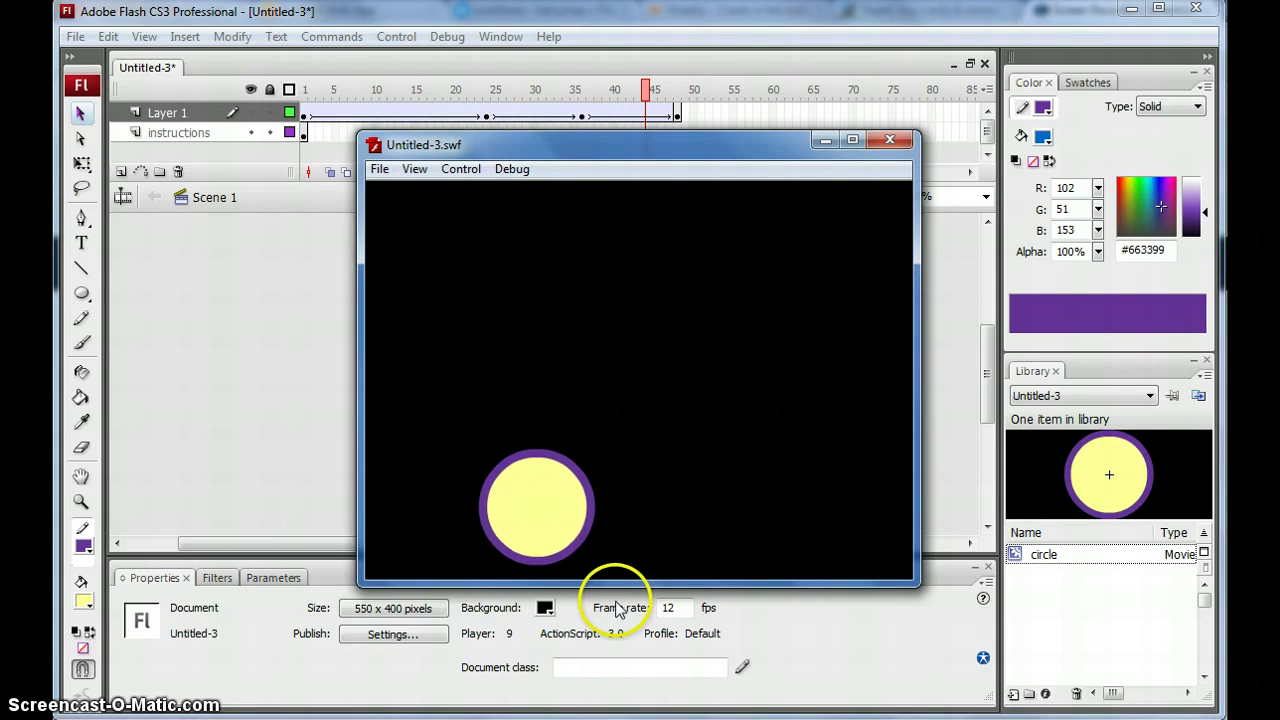
left_click(900, 141)
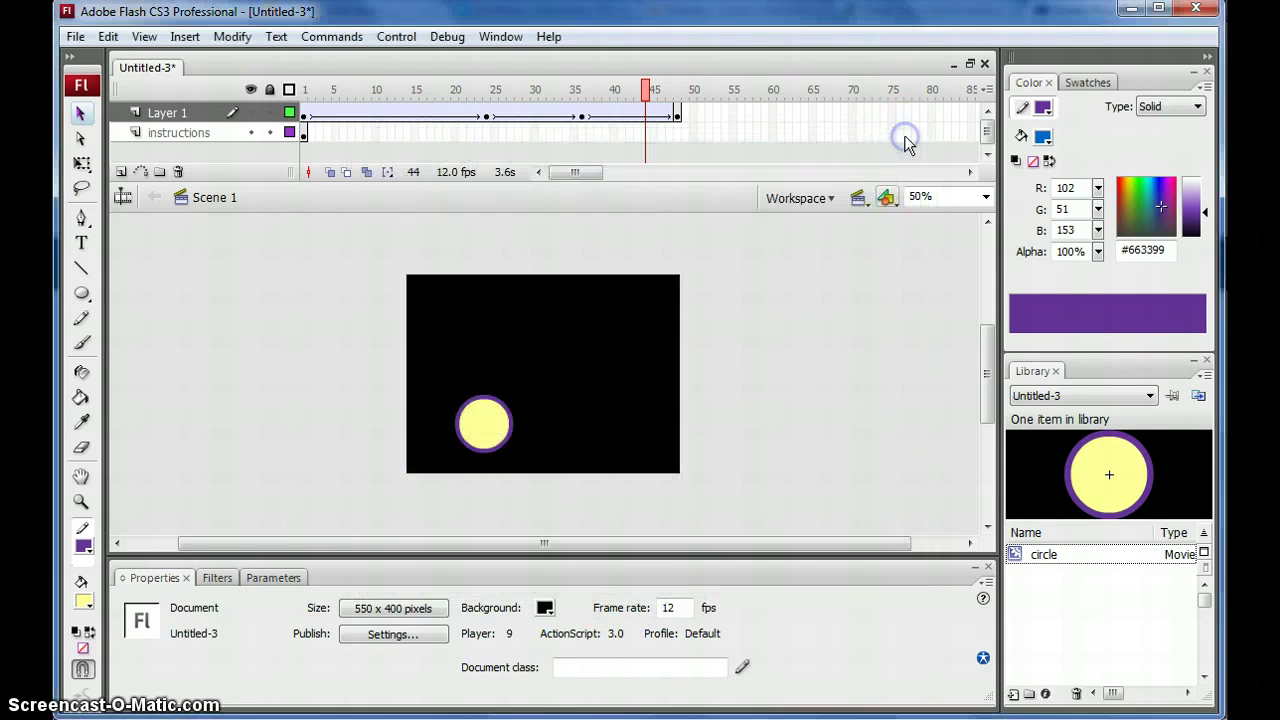
double_click(669, 608)
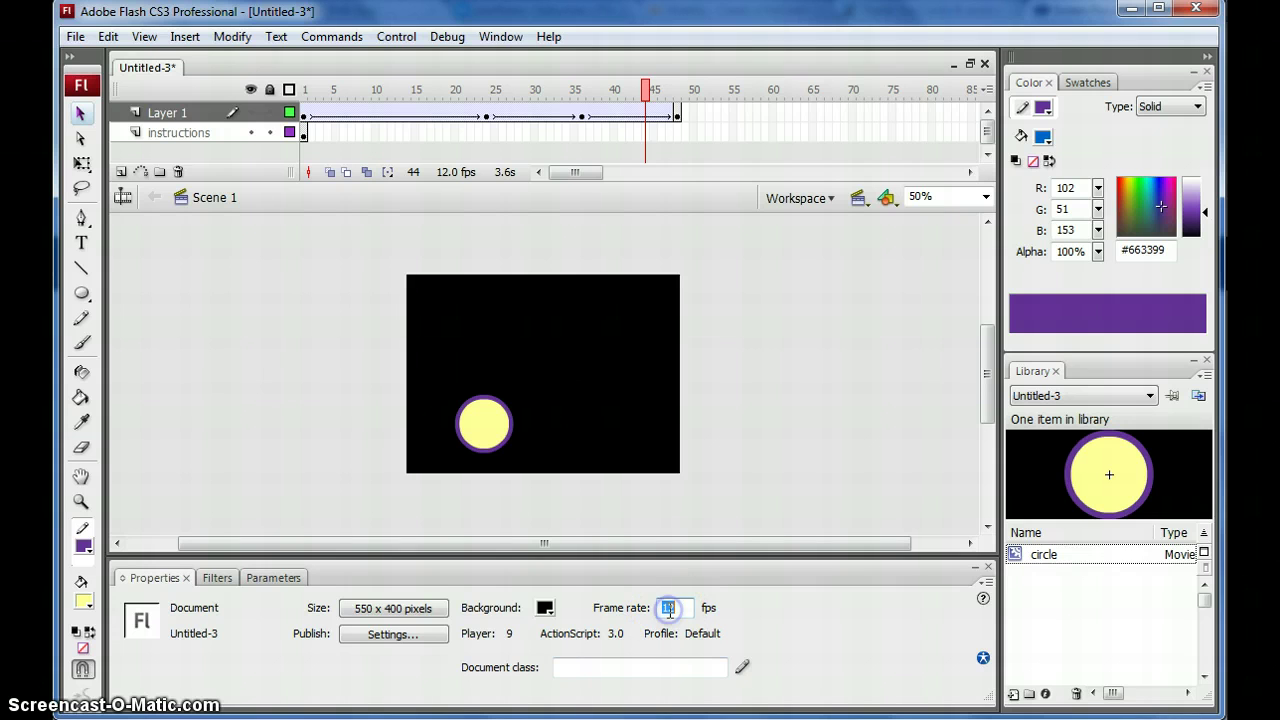
left_click(308, 112)
key("Return")
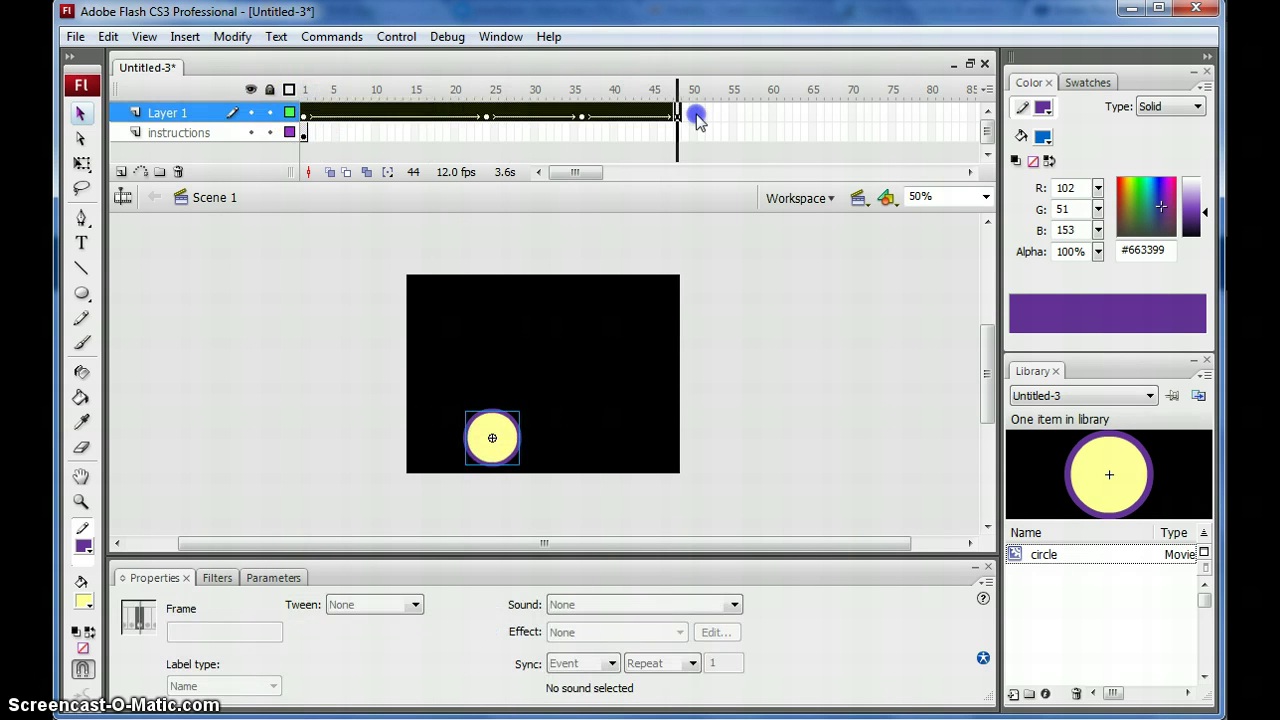
Change the frame rate to 24 fps and test the movie
left_click(737, 449)
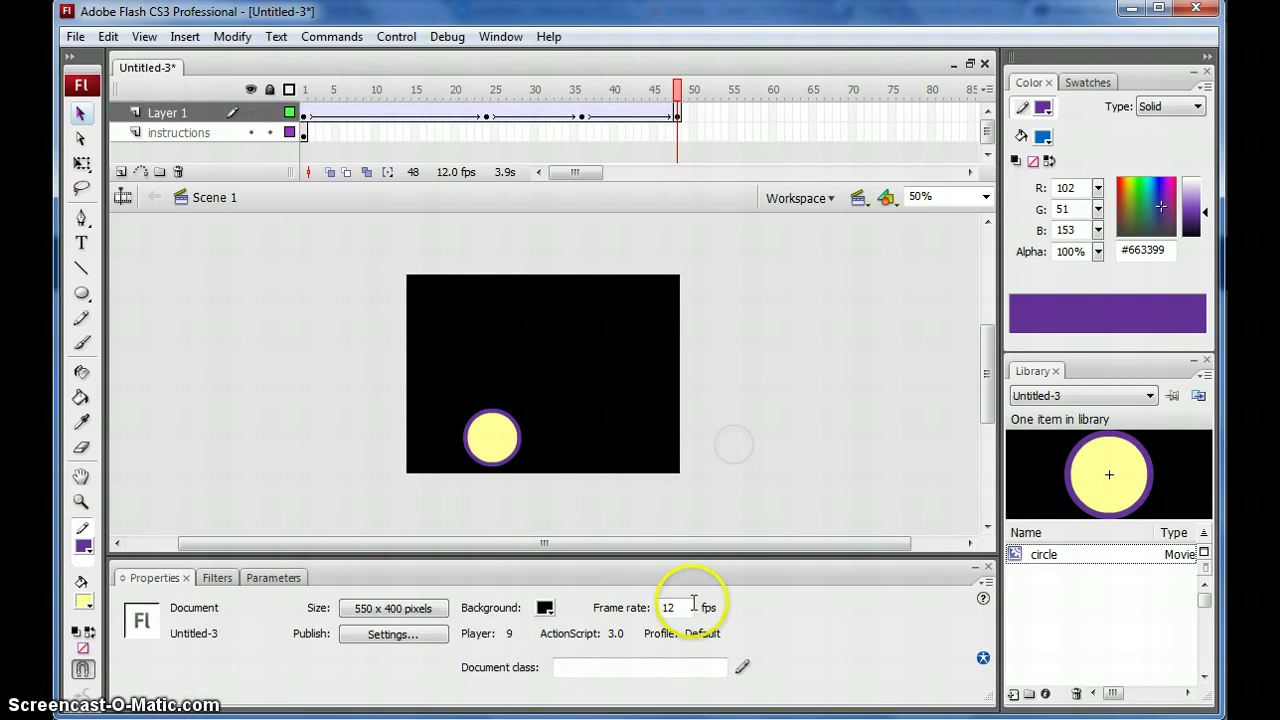
left_click(660, 607)
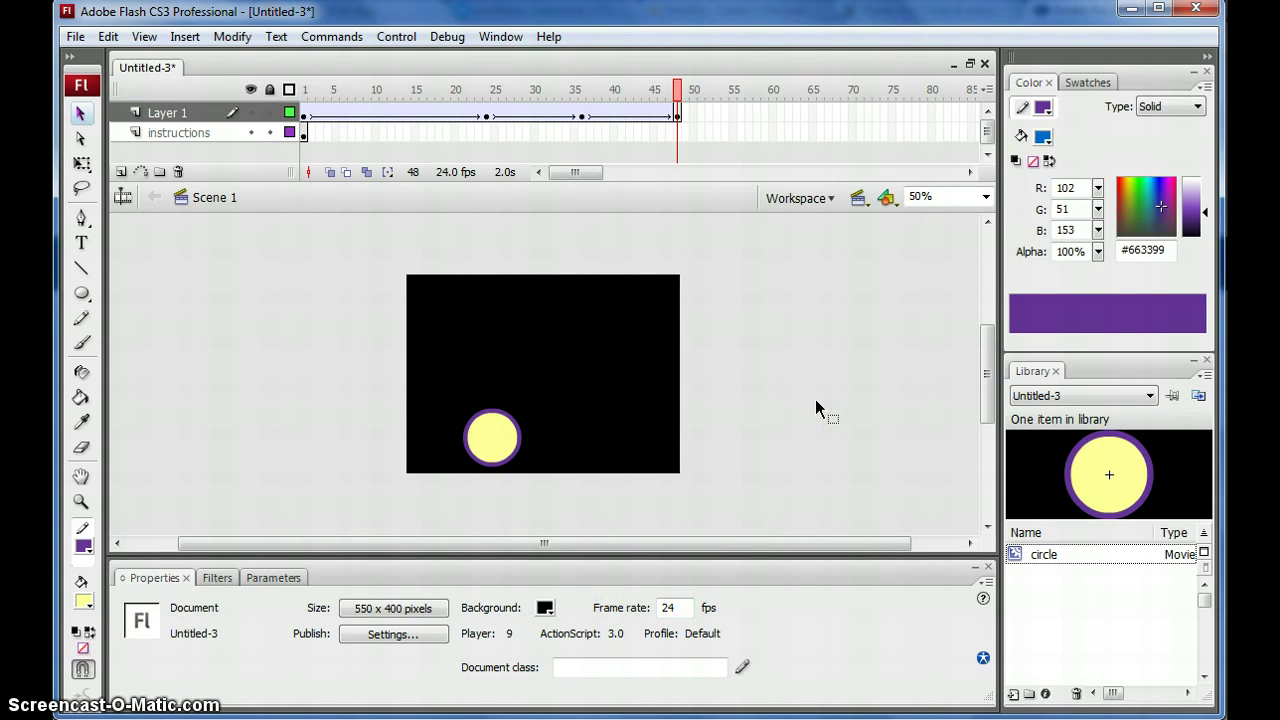
key("ctrl+Return")
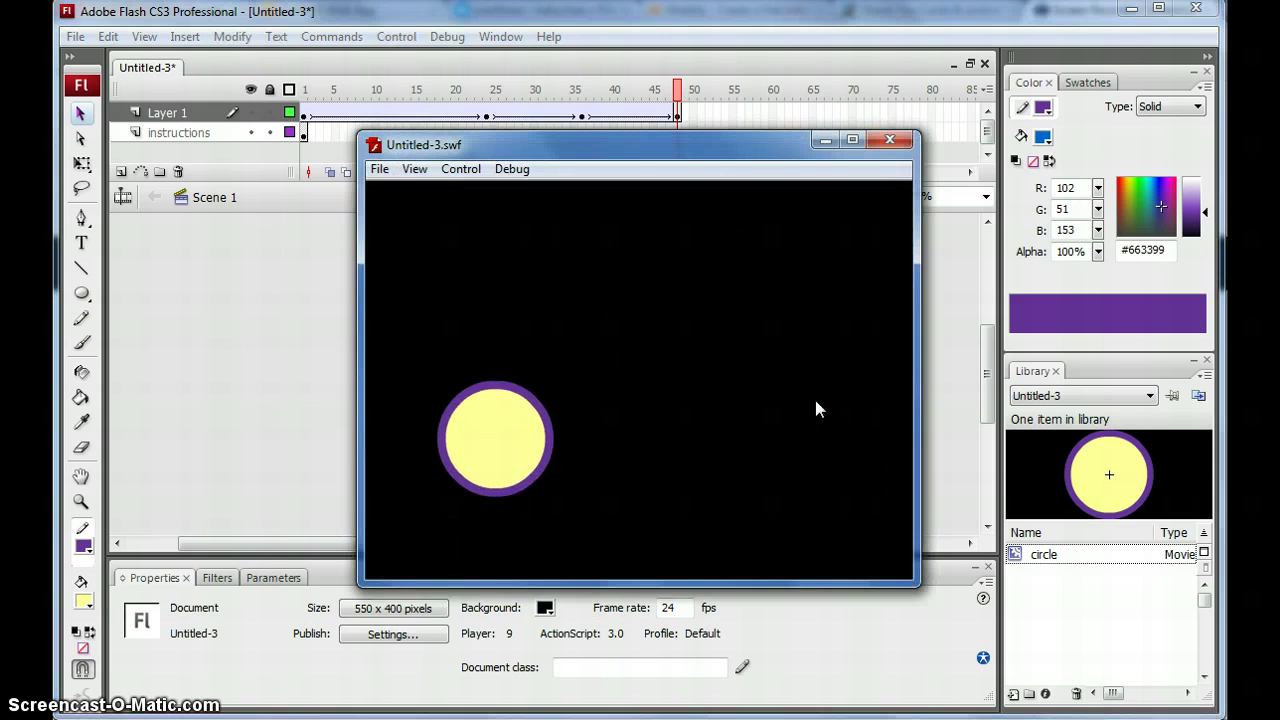
left_click(893, 140)
Check the ball's position at frames 30 and 41
left_click(536, 112)
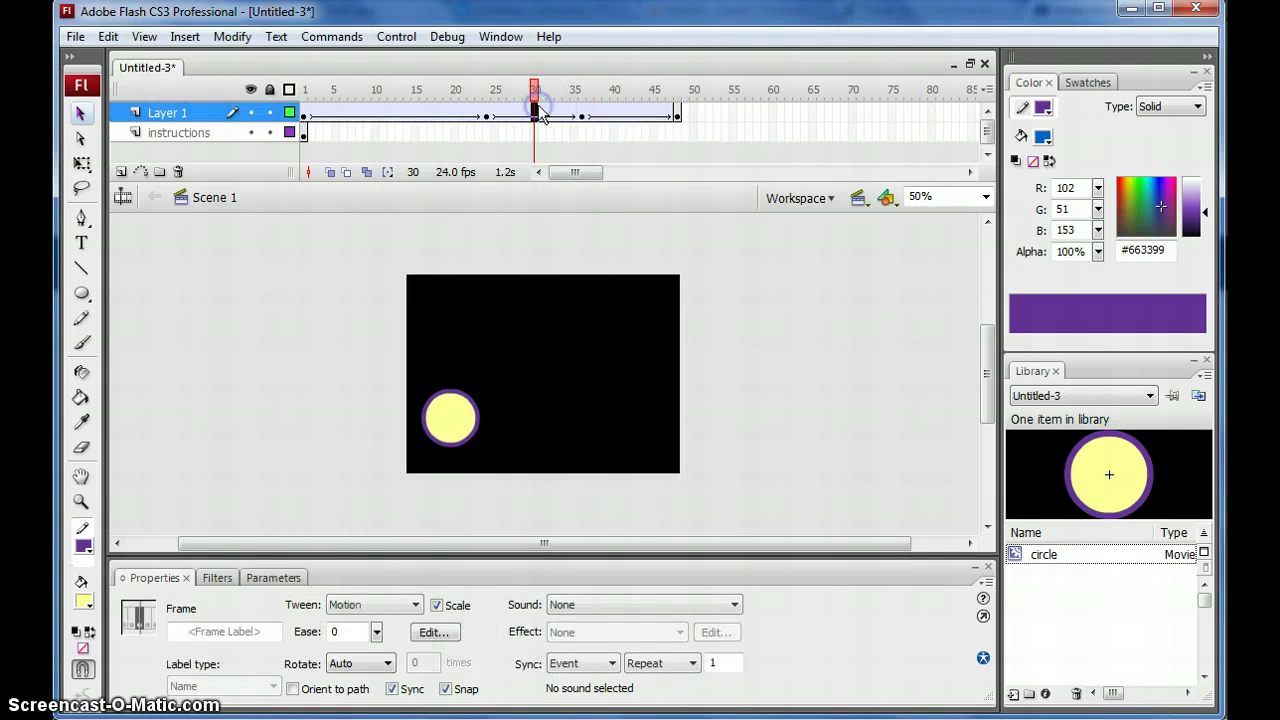
left_click(837, 347)
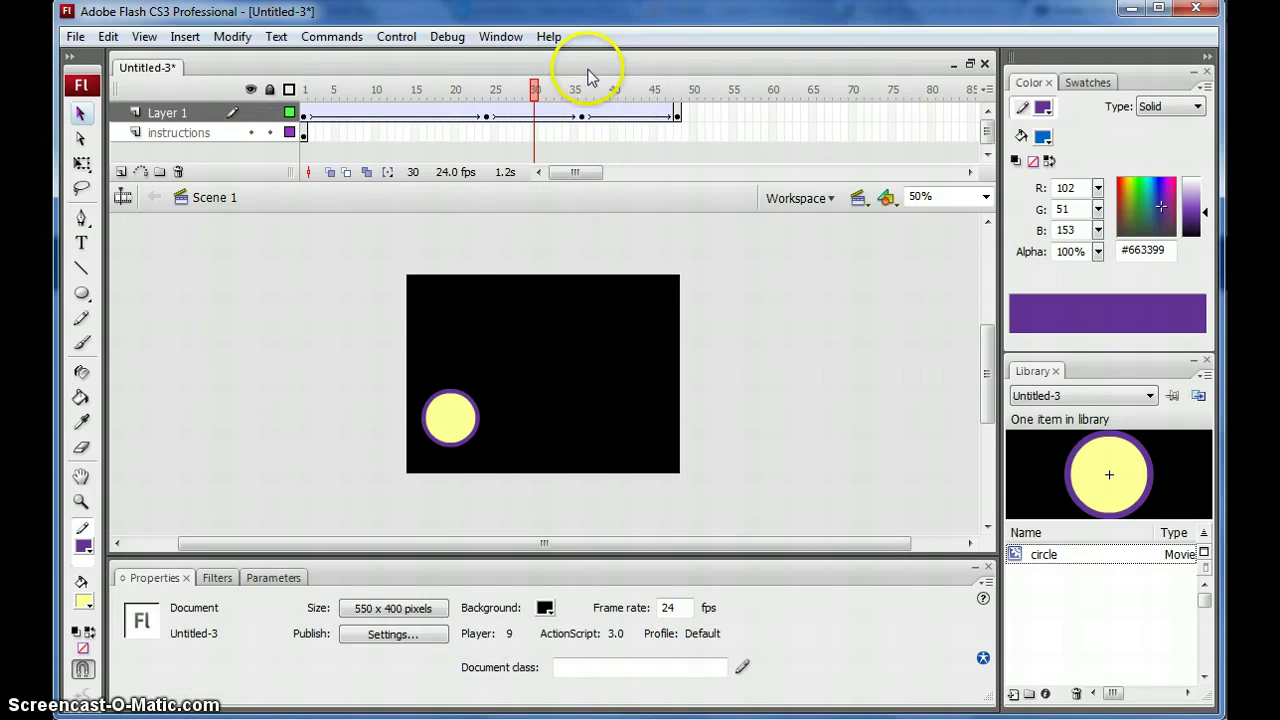
left_click(620, 112)
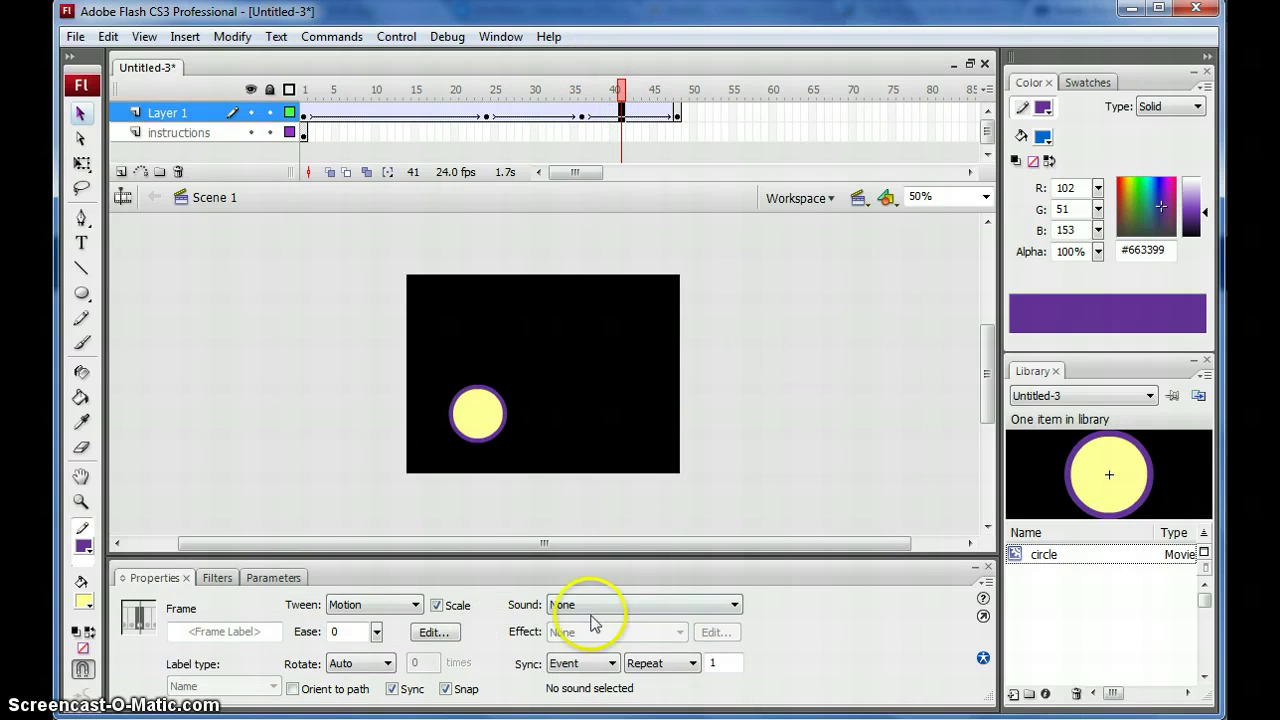
left_click(801, 469)
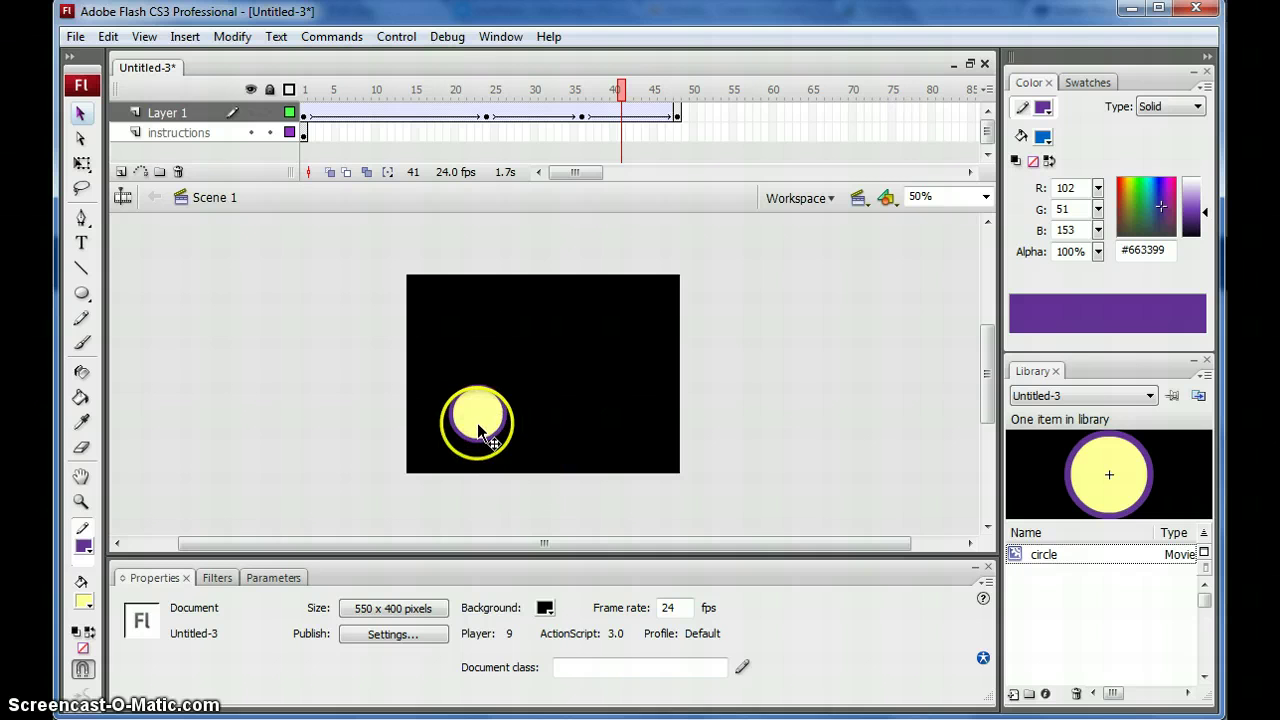
Replay the animation from frame 1 and bring the playhead back to frame 24
left_click(487, 116)
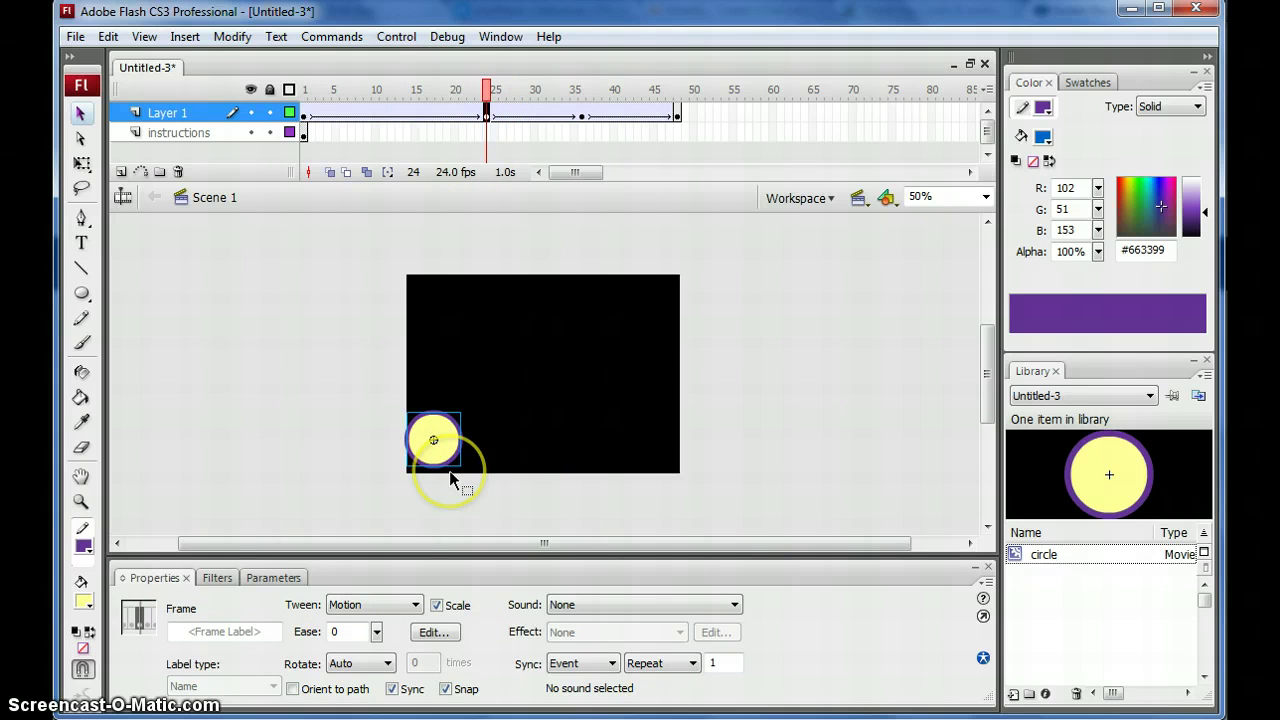
left_click(305, 100)
key("Return")
left_click_drag(305, 97, 486, 100)
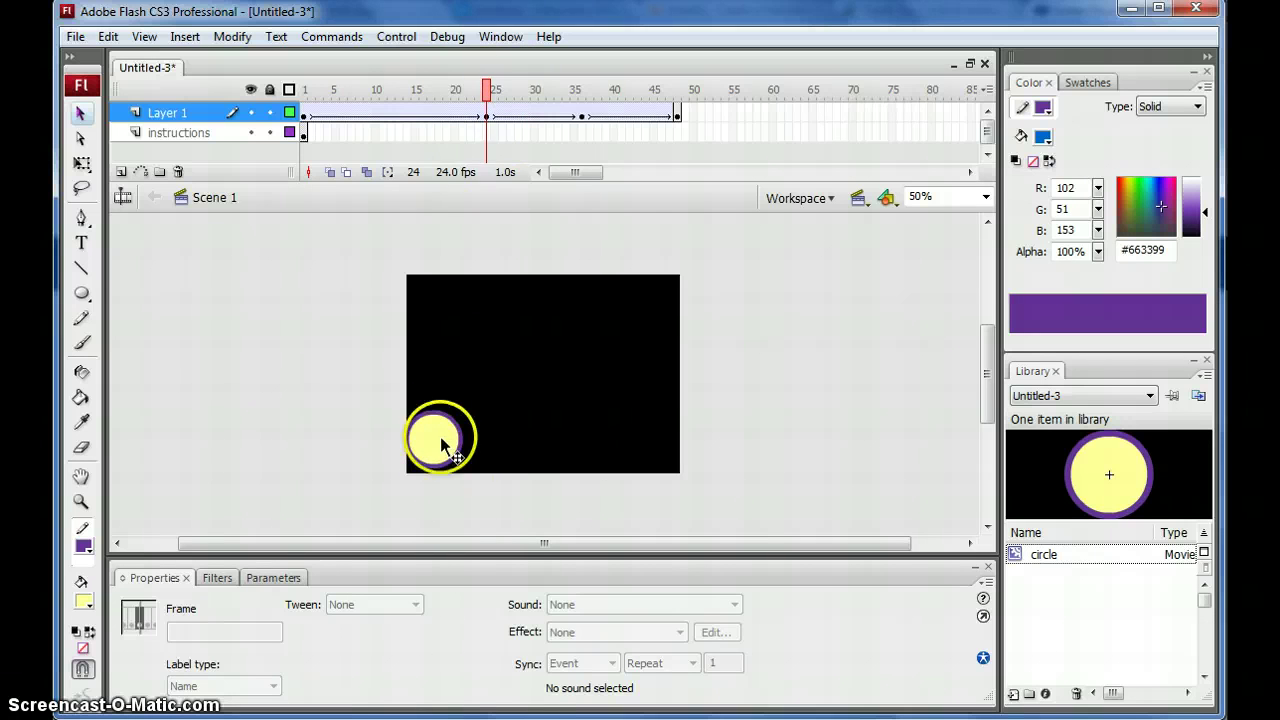
Squash the frame-24 ball to 92.4 high with Free Transform and nudge it down to the floor
left_click(486, 114)
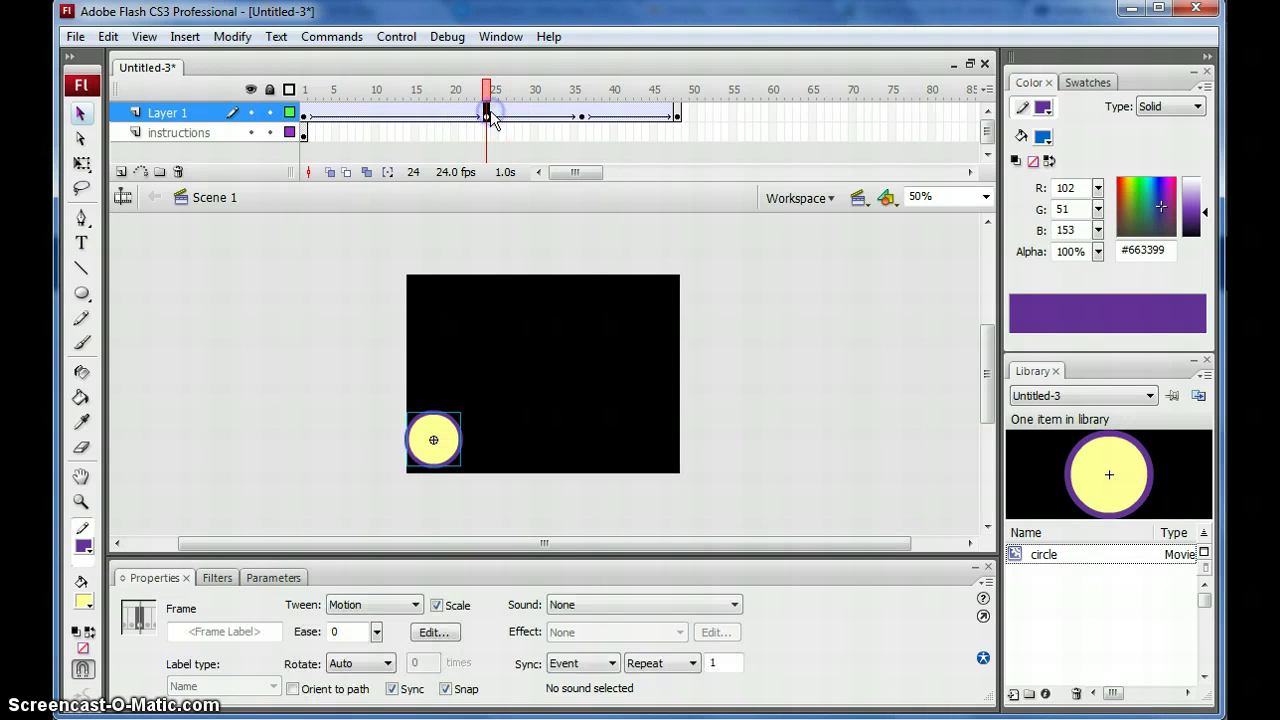
left_click(84, 168)
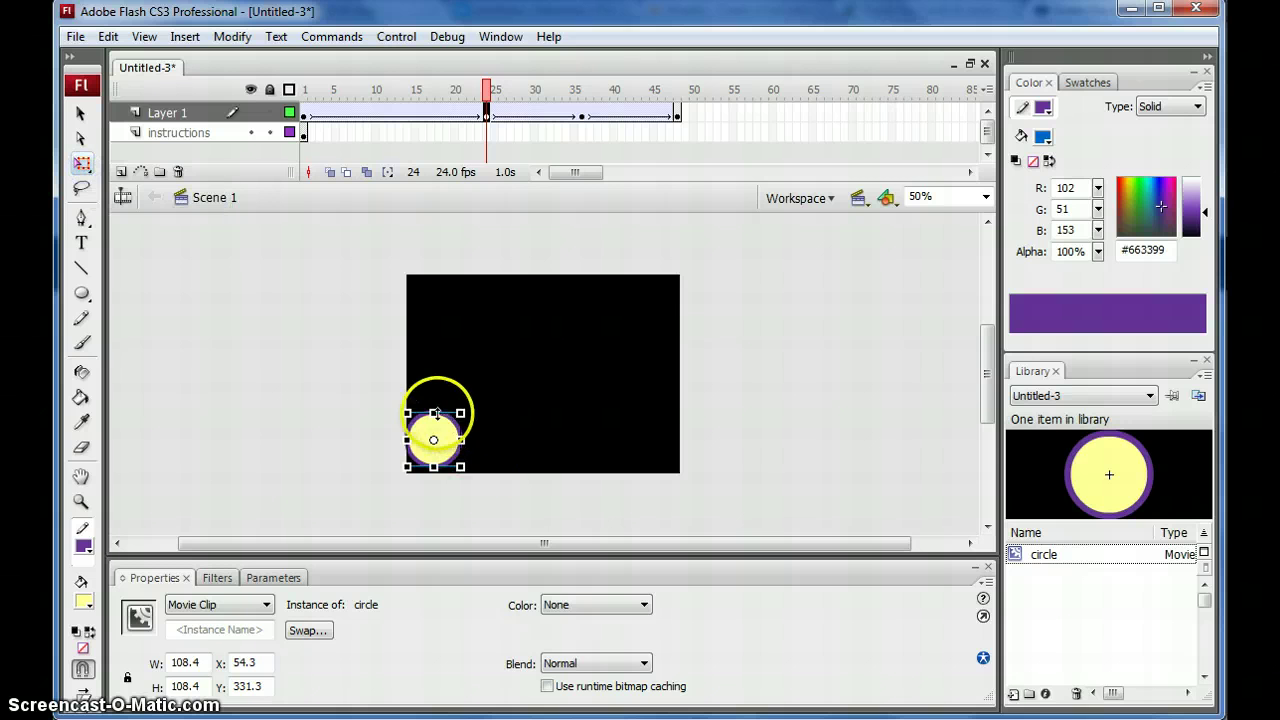
left_click_drag(433, 415, 433, 419)
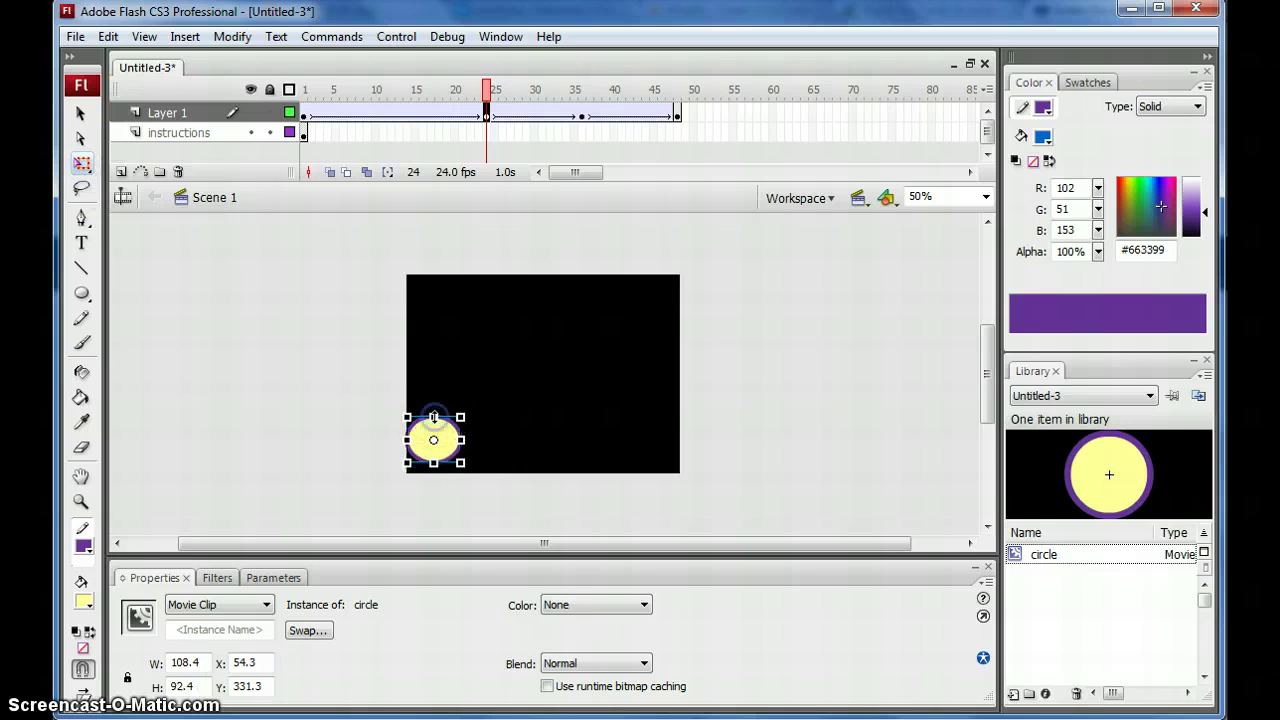
left_click(465, 438)
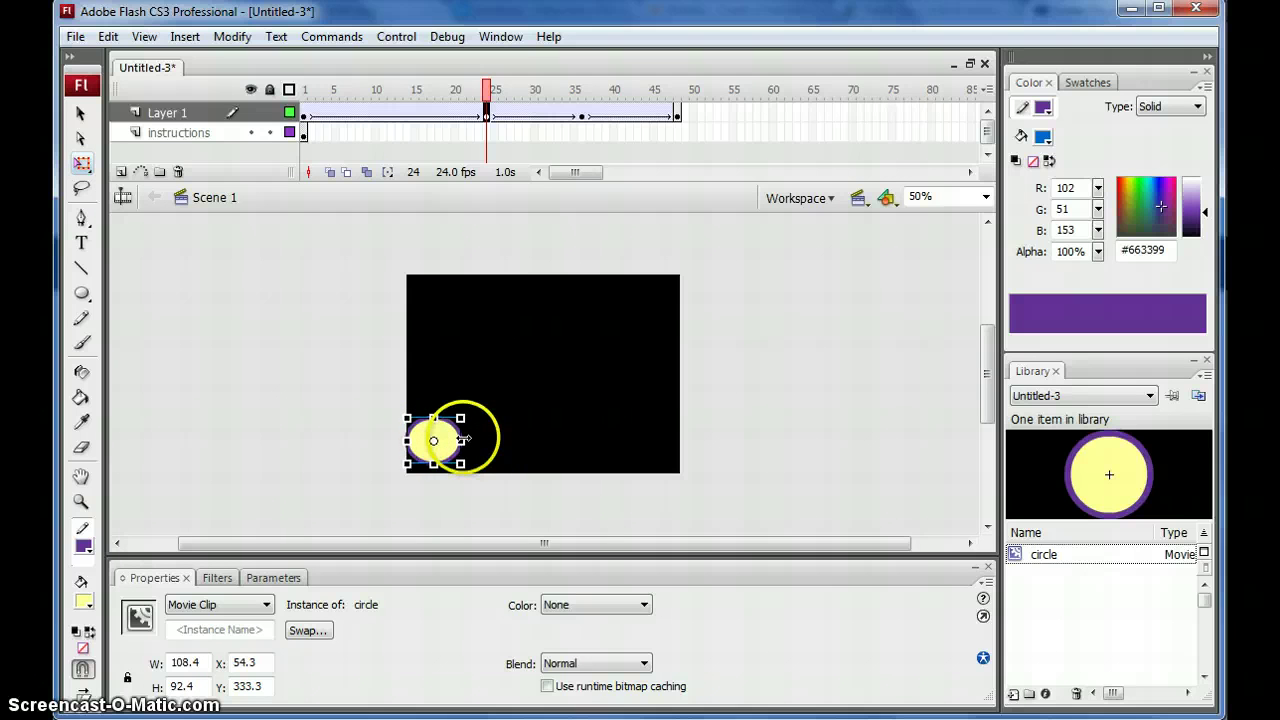
key("Down")
key("Down")
key("Down")
key("Down")
key("Down")
key("Down")
key("Down")
key("Down")
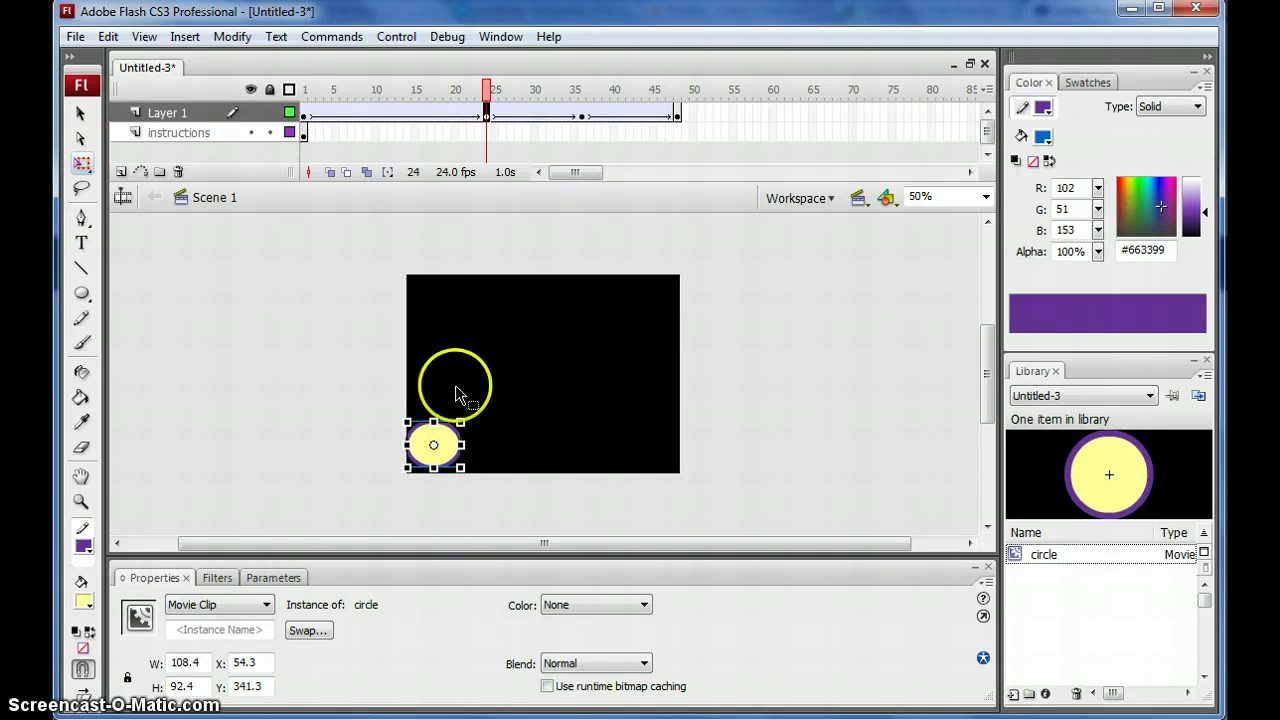
left_click(306, 113)
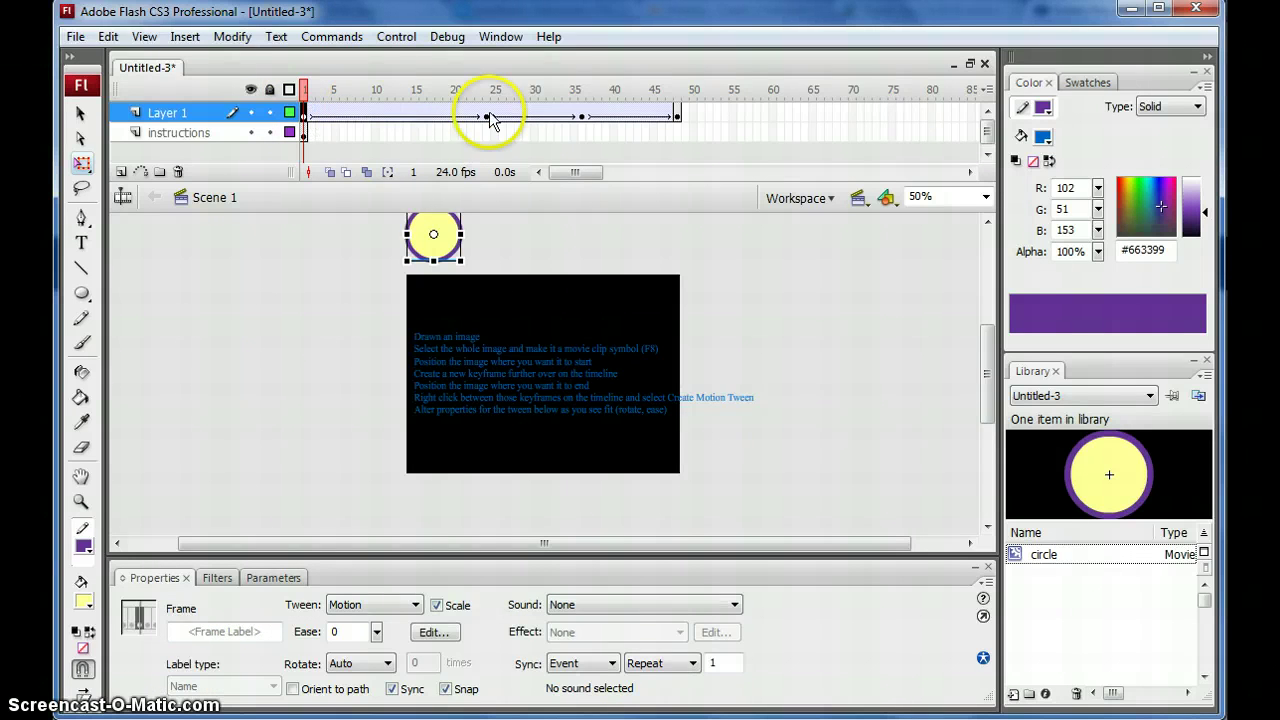
left_click(251, 132)
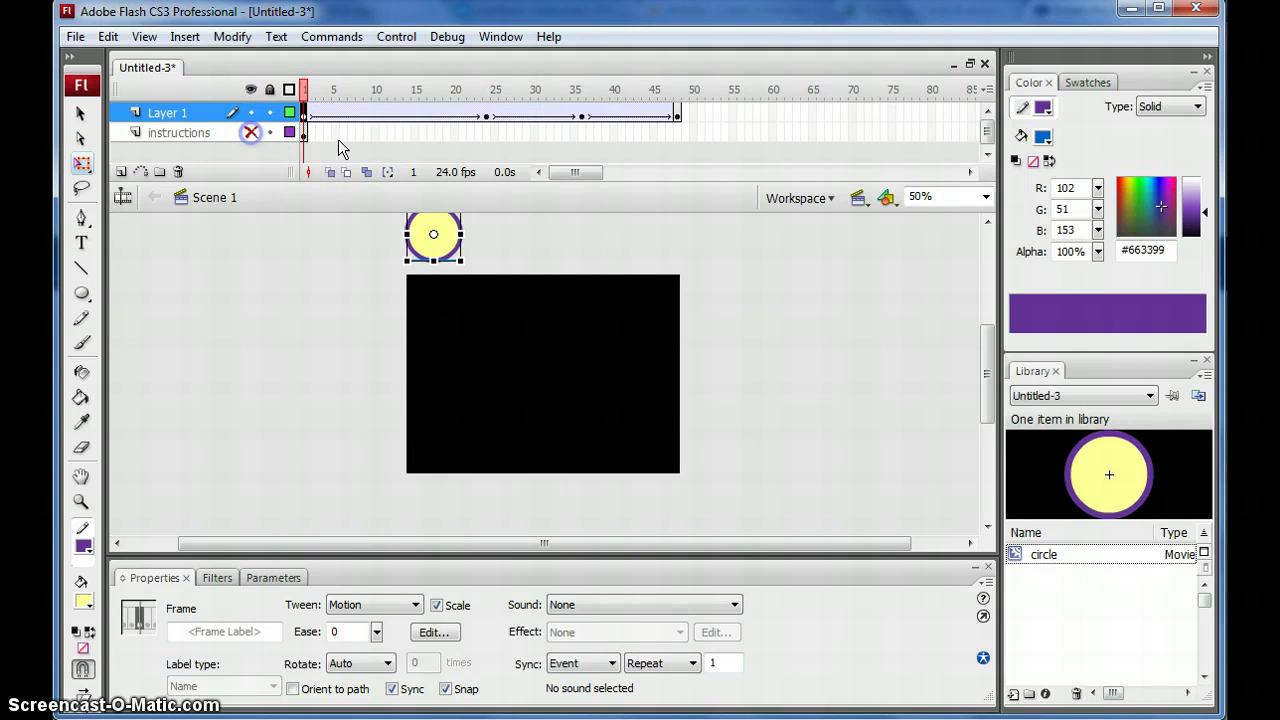
left_click(487, 96)
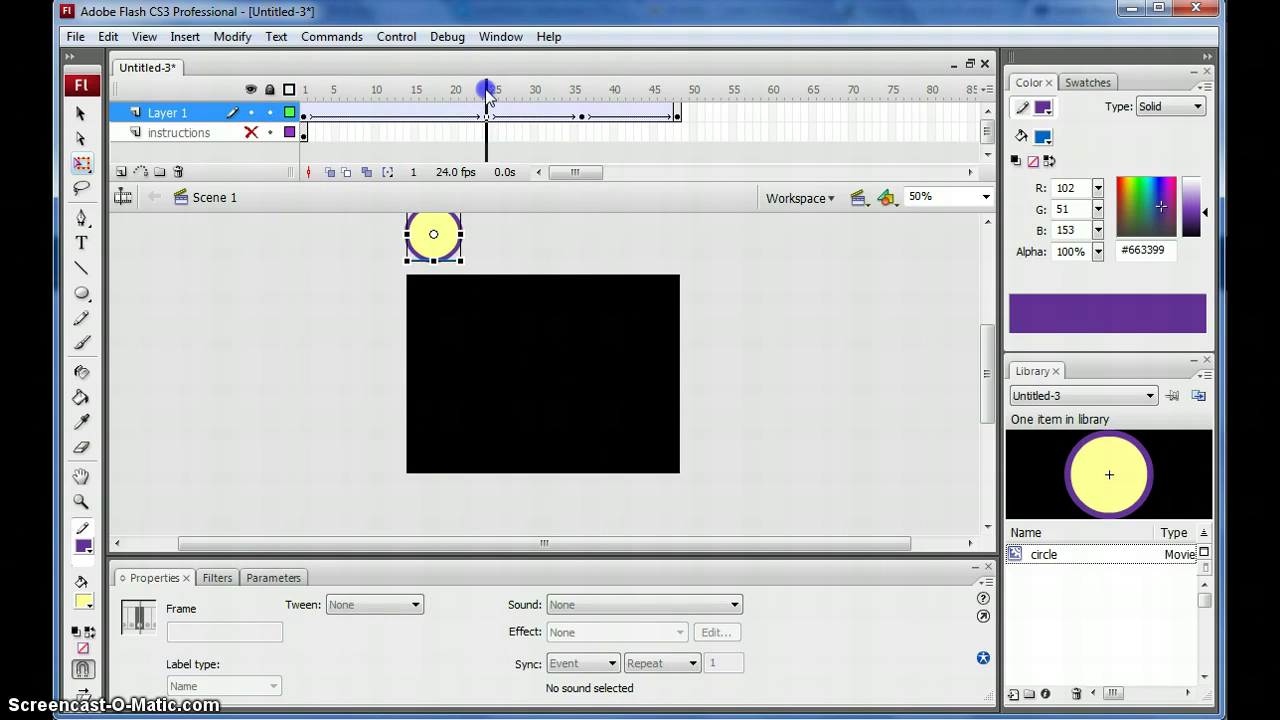
left_click(579, 93)
left_click(583, 95)
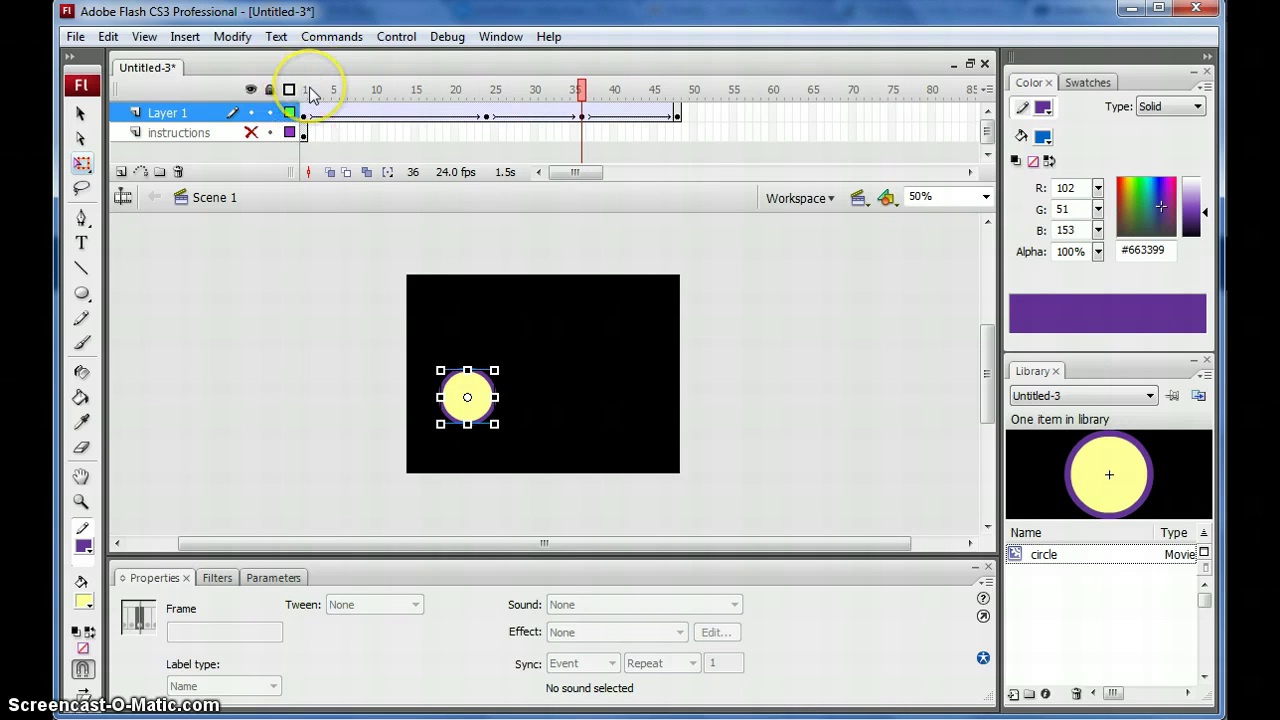
key("ctrl+Return")
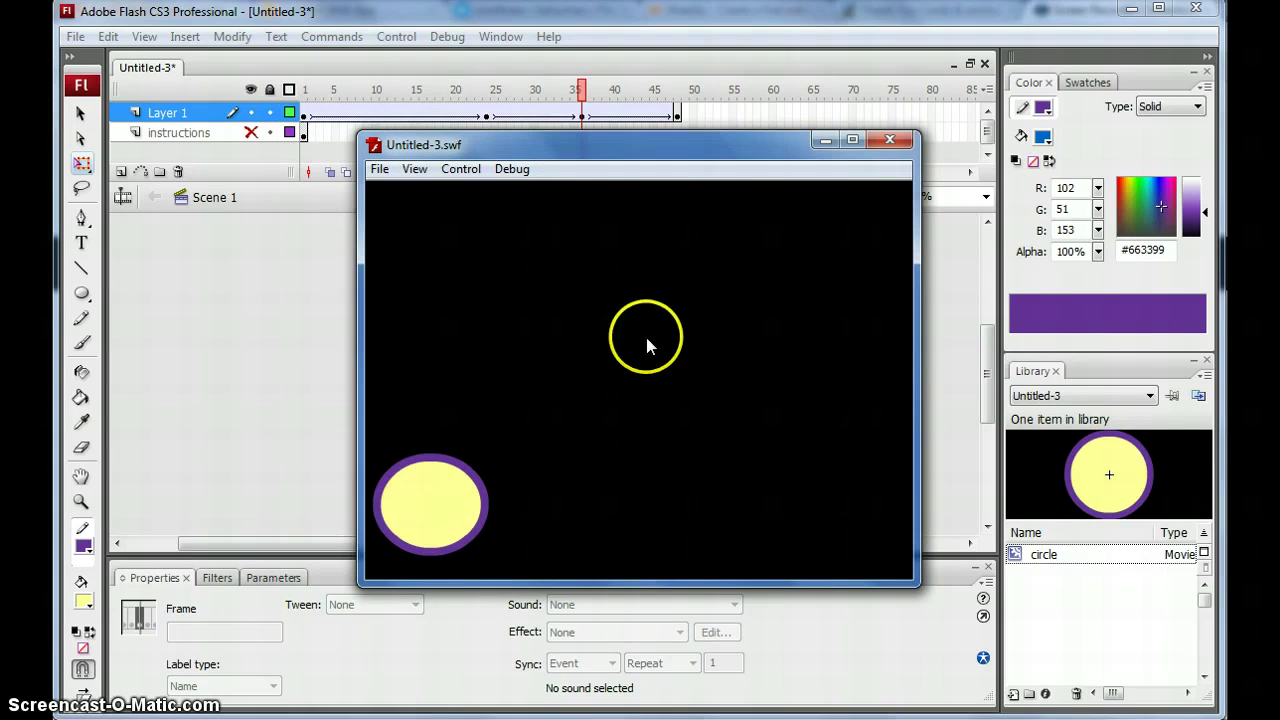
left_click(889, 139)
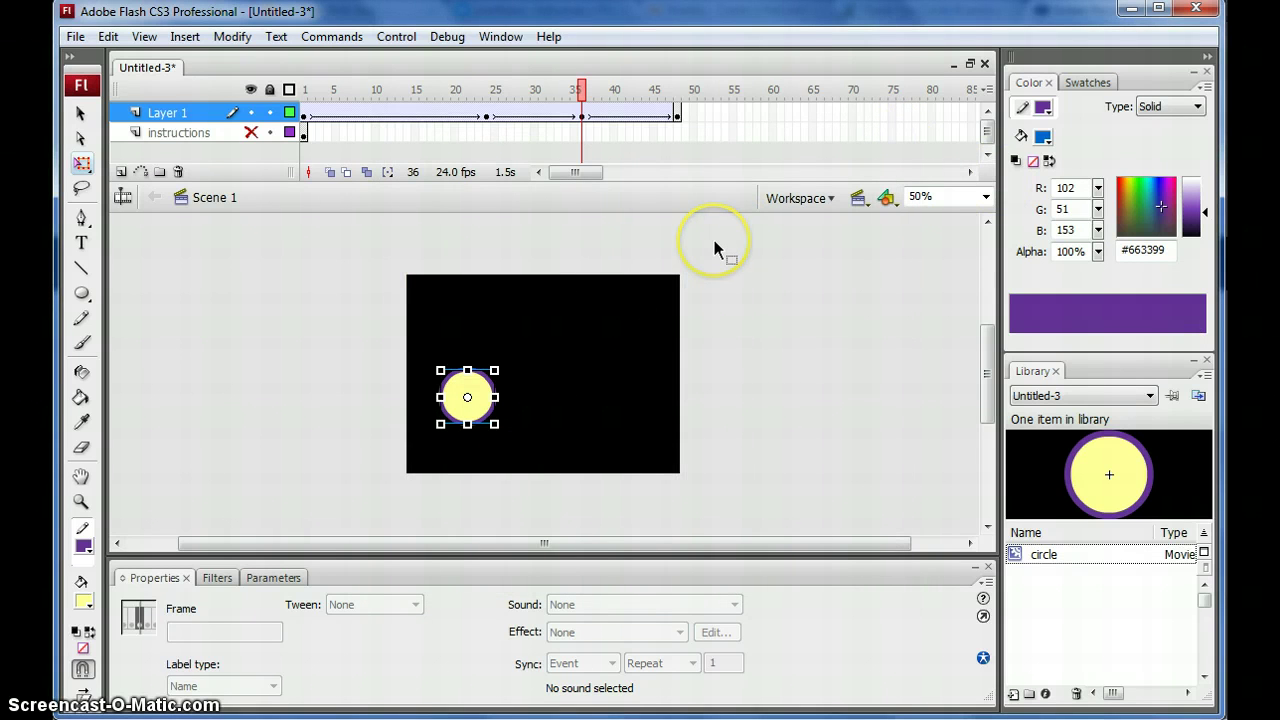
left_click(581, 116)
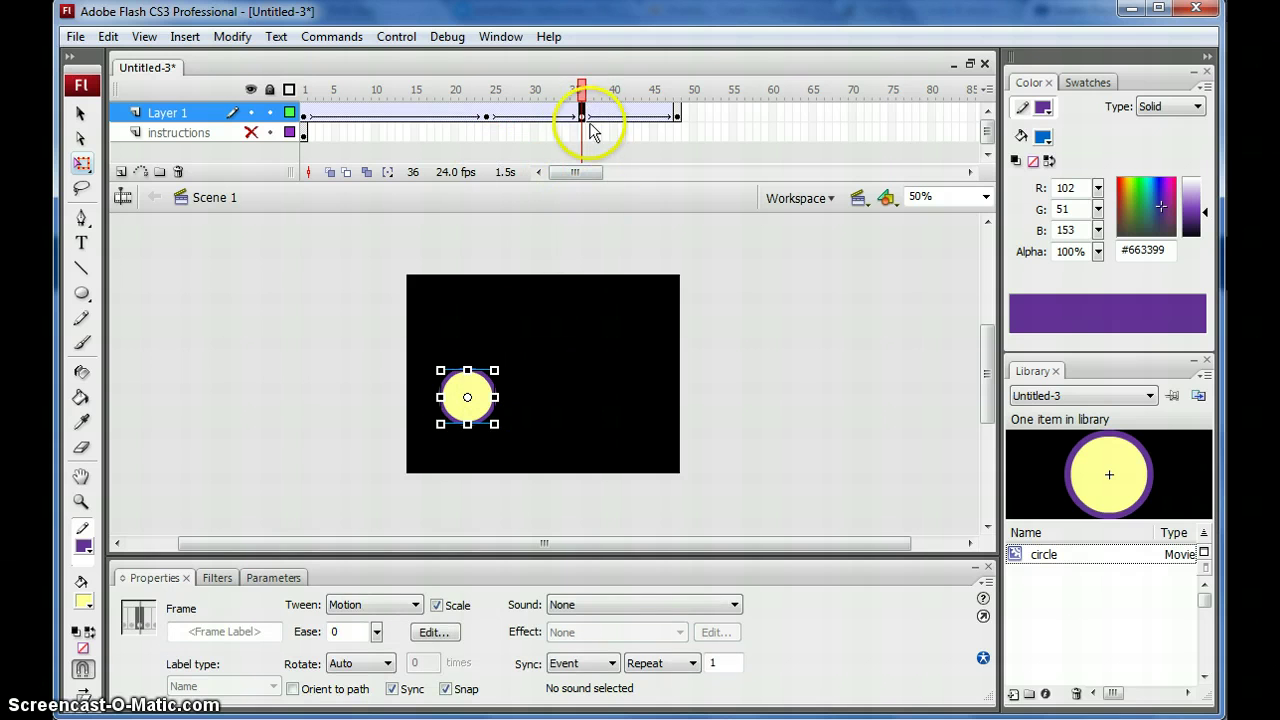
Flatten the frame-48 ball to 108.4 × 86.4 and test-play the bounce
left_click(677, 116)
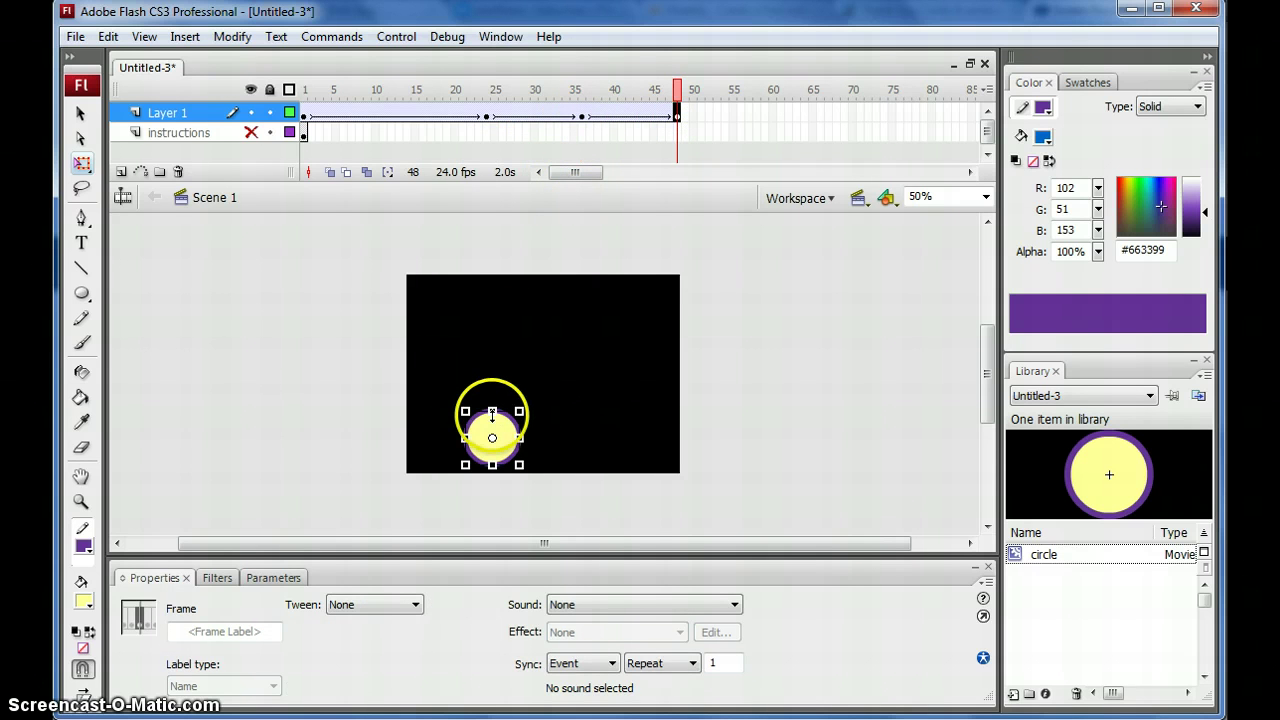
left_click(492, 413)
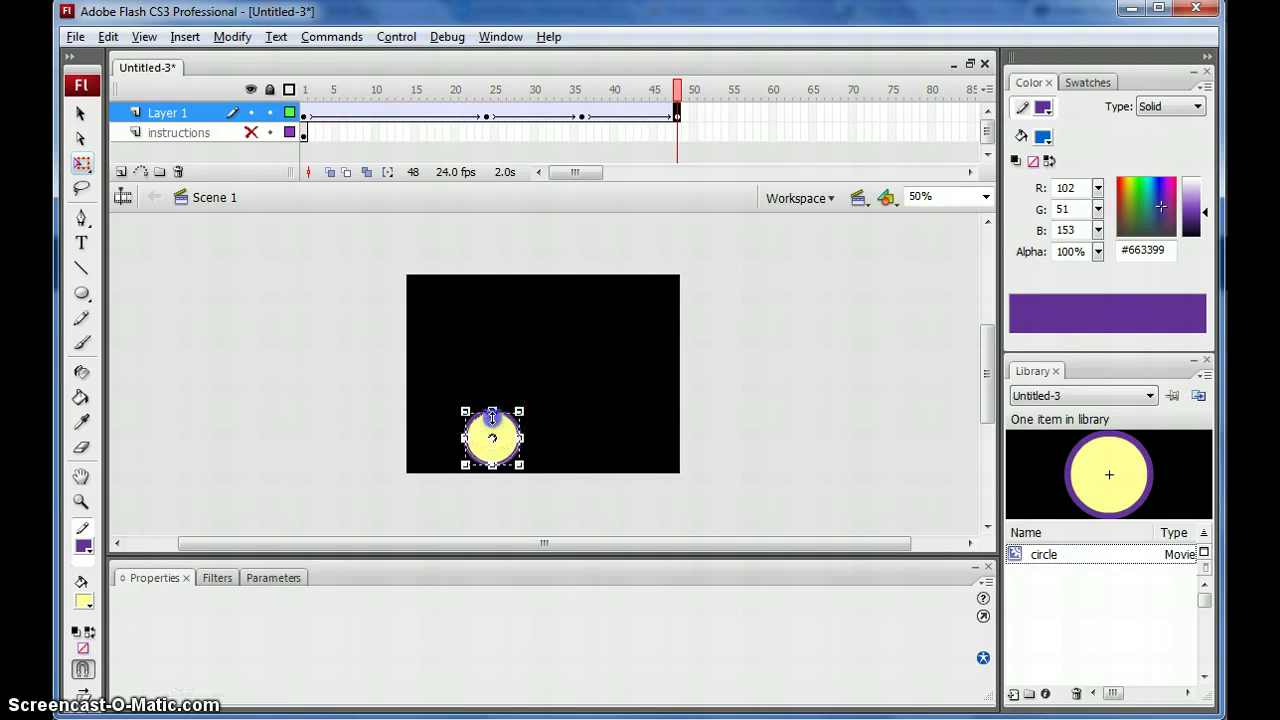
left_click_drag(492, 425, 492, 422)
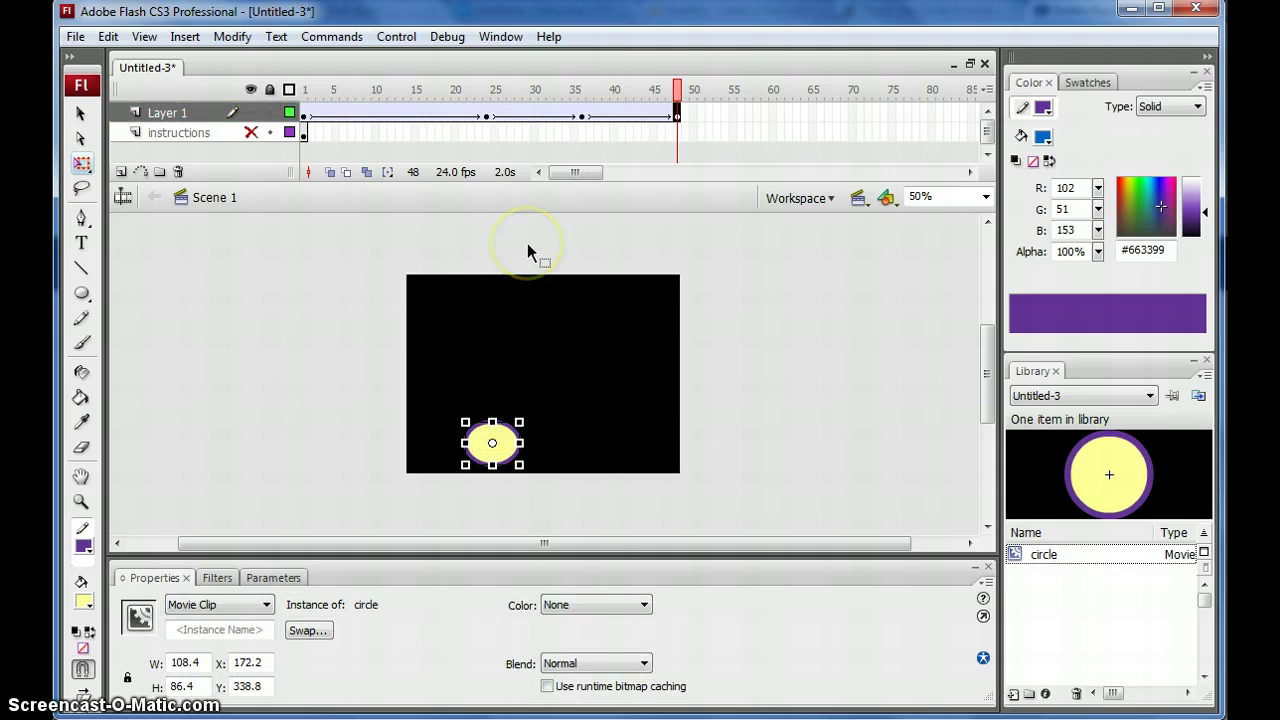
key("ctrl+Return")
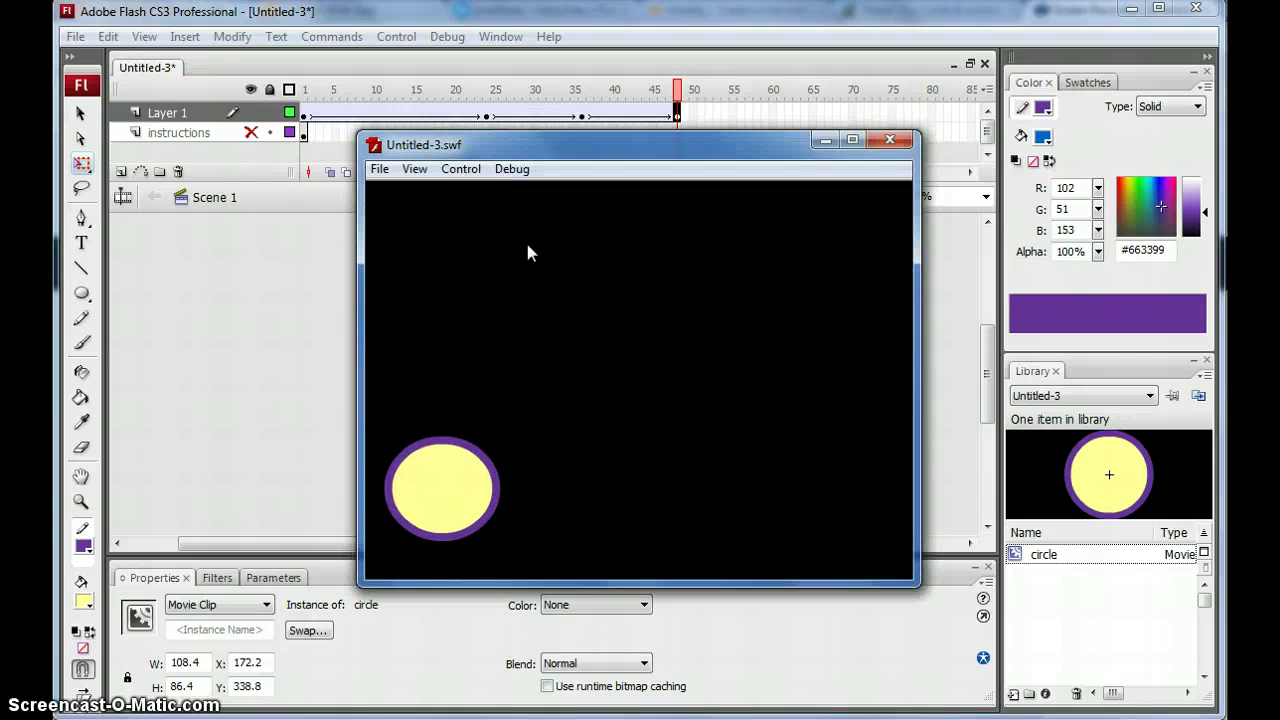
left_click(898, 143)
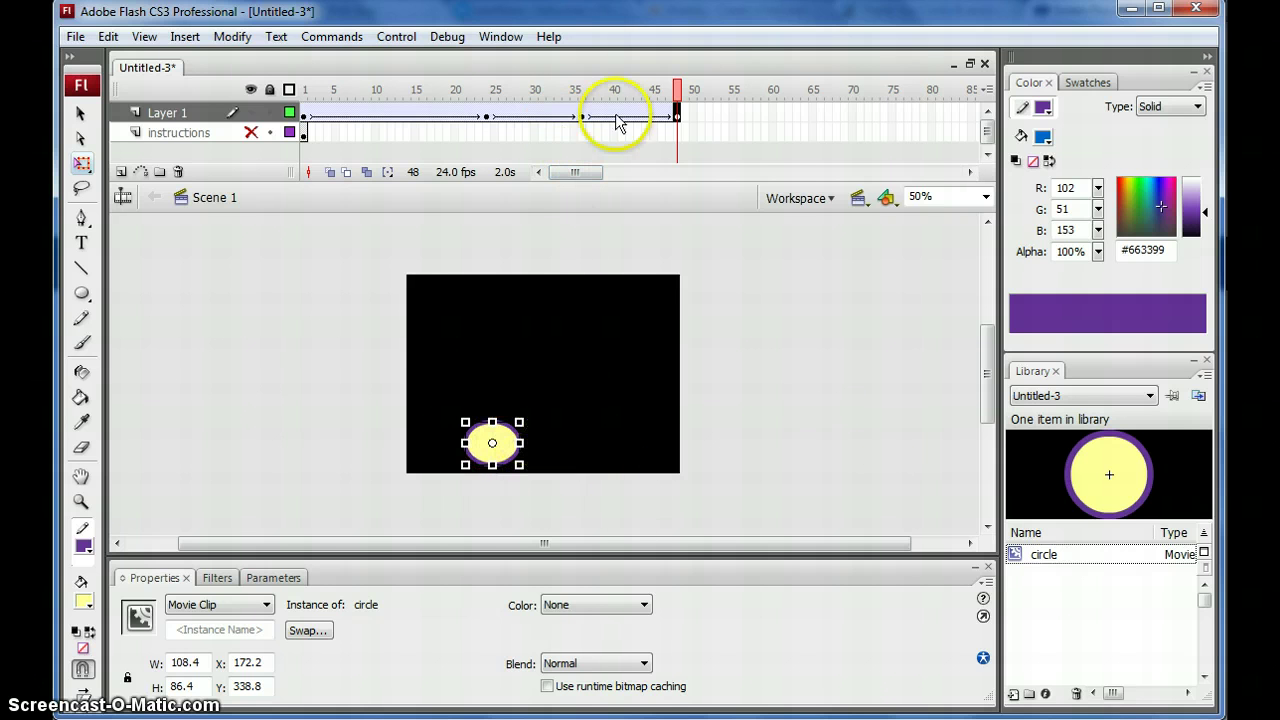
Add a frame-60 keyframe with the ball mid-stage at X 274.1, Y 242.8, removing frame 61
left_click(772, 112)
key("F6")
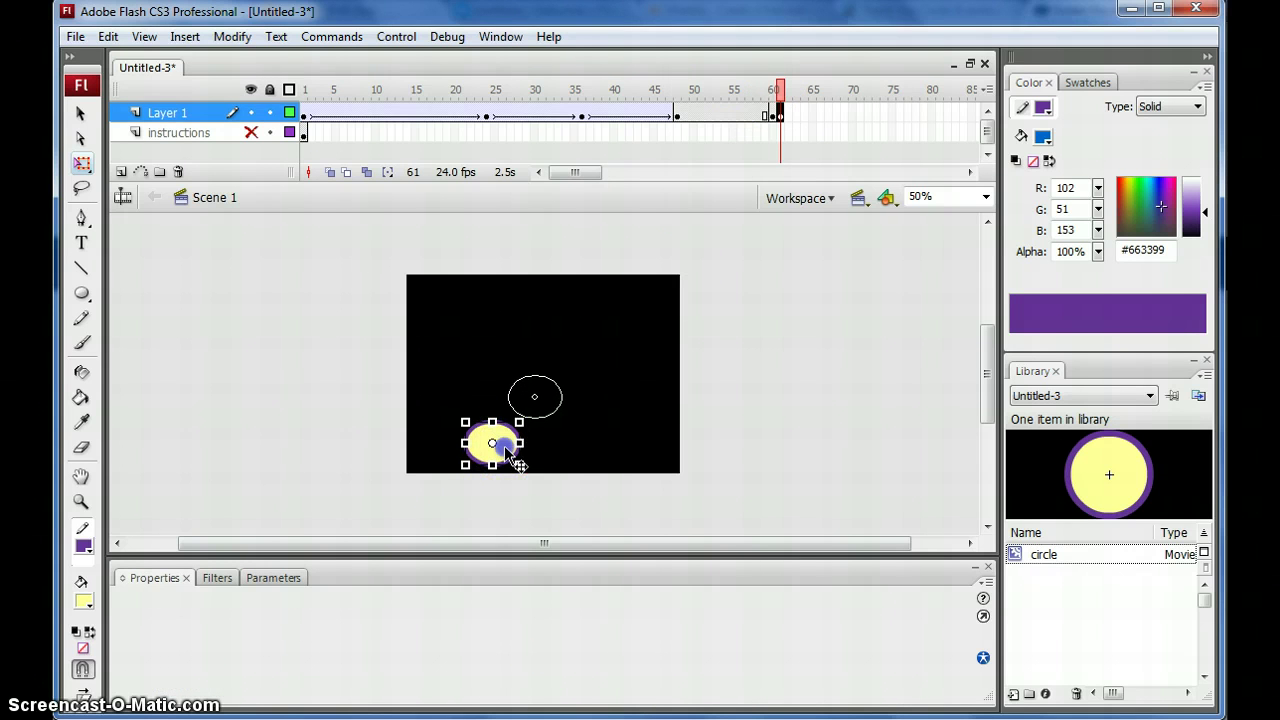
left_click_drag(510, 455, 537, 374)
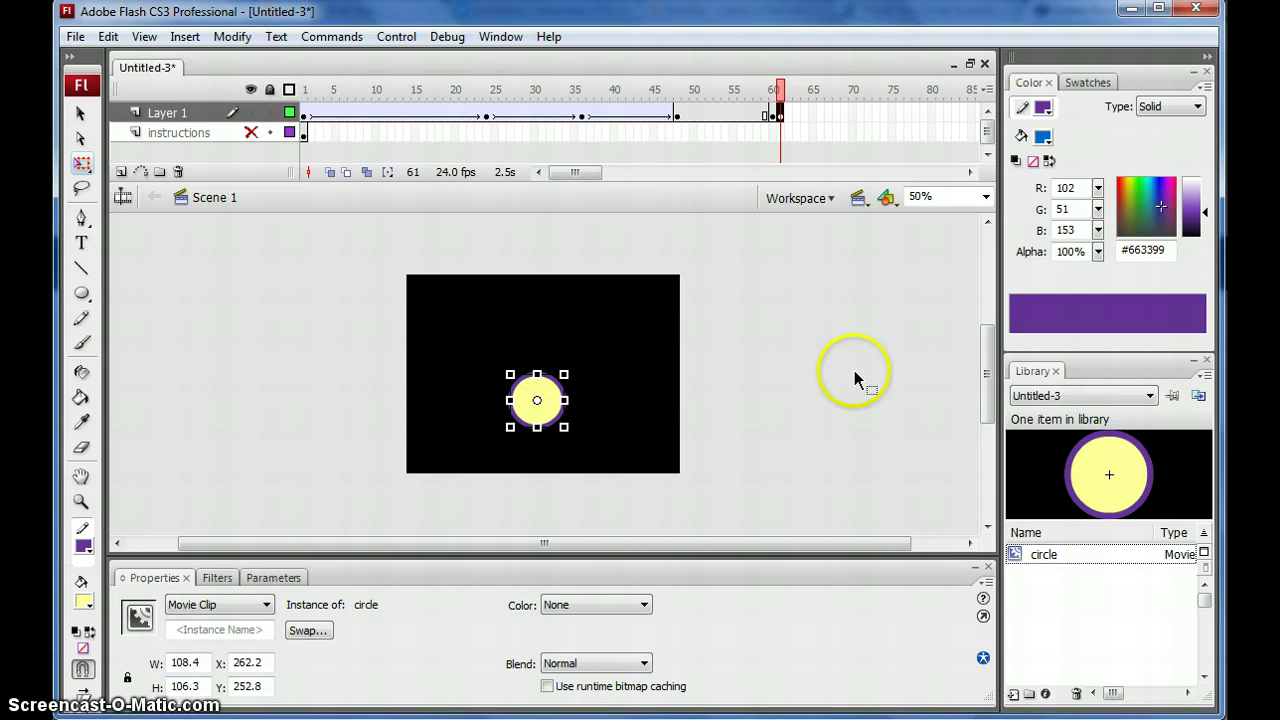
right_click(786, 127)
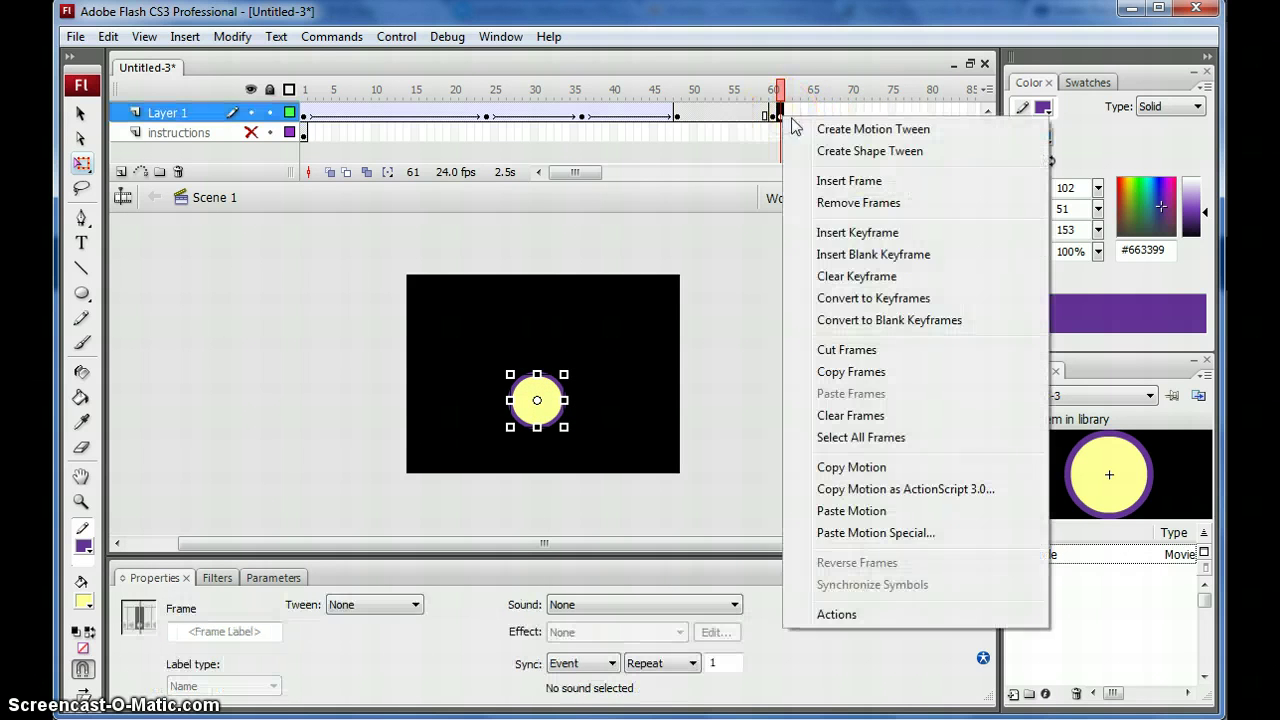
left_click(846, 205)
left_click(770, 114)
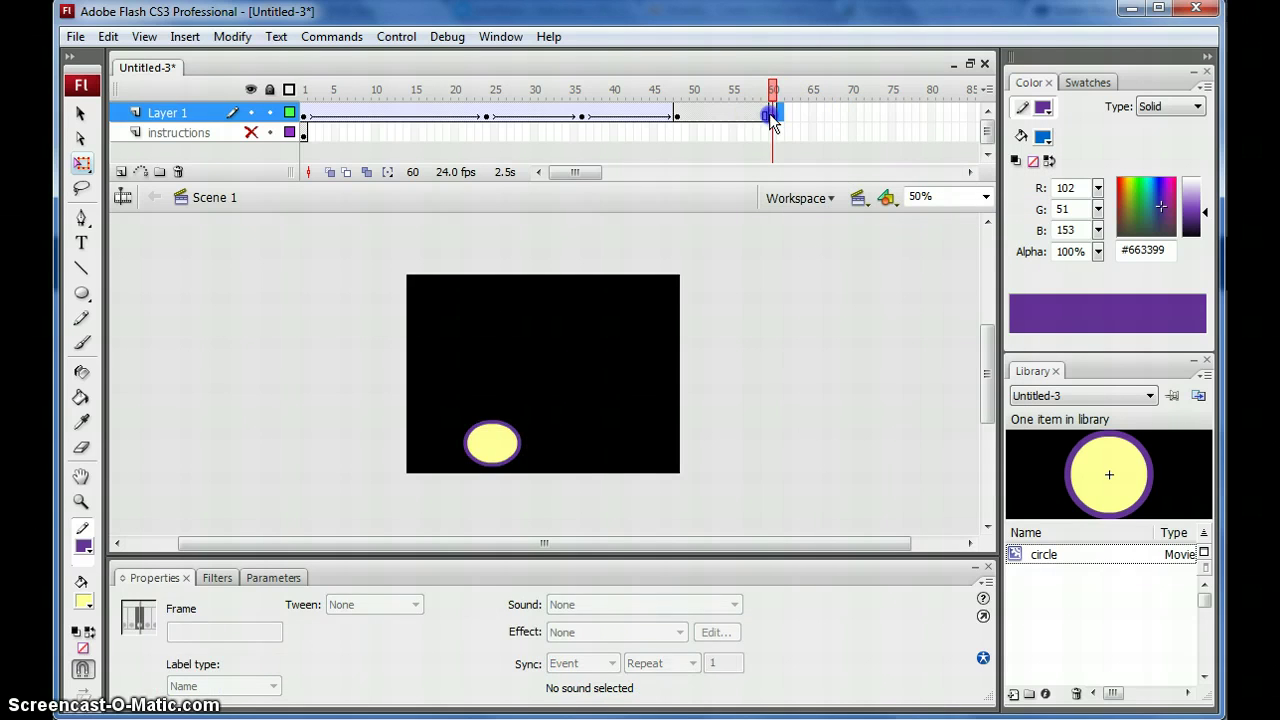
left_click(492, 443)
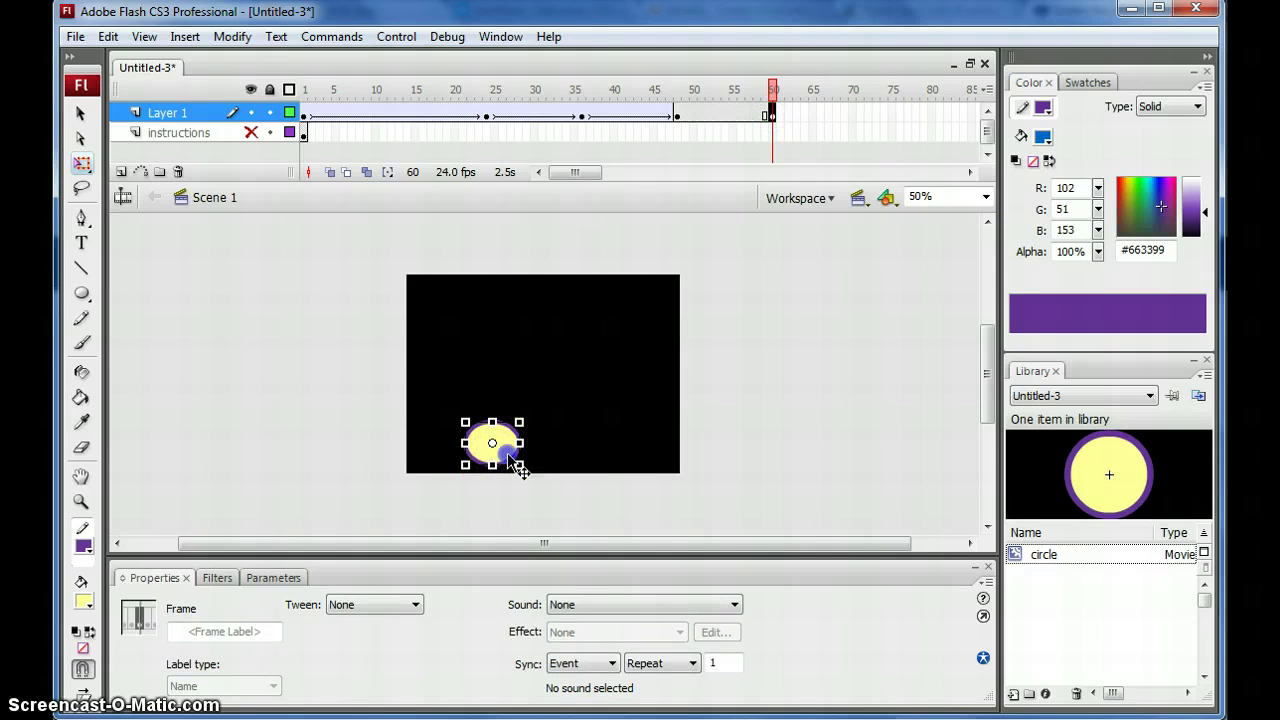
left_click_drag(507, 452, 543, 372)
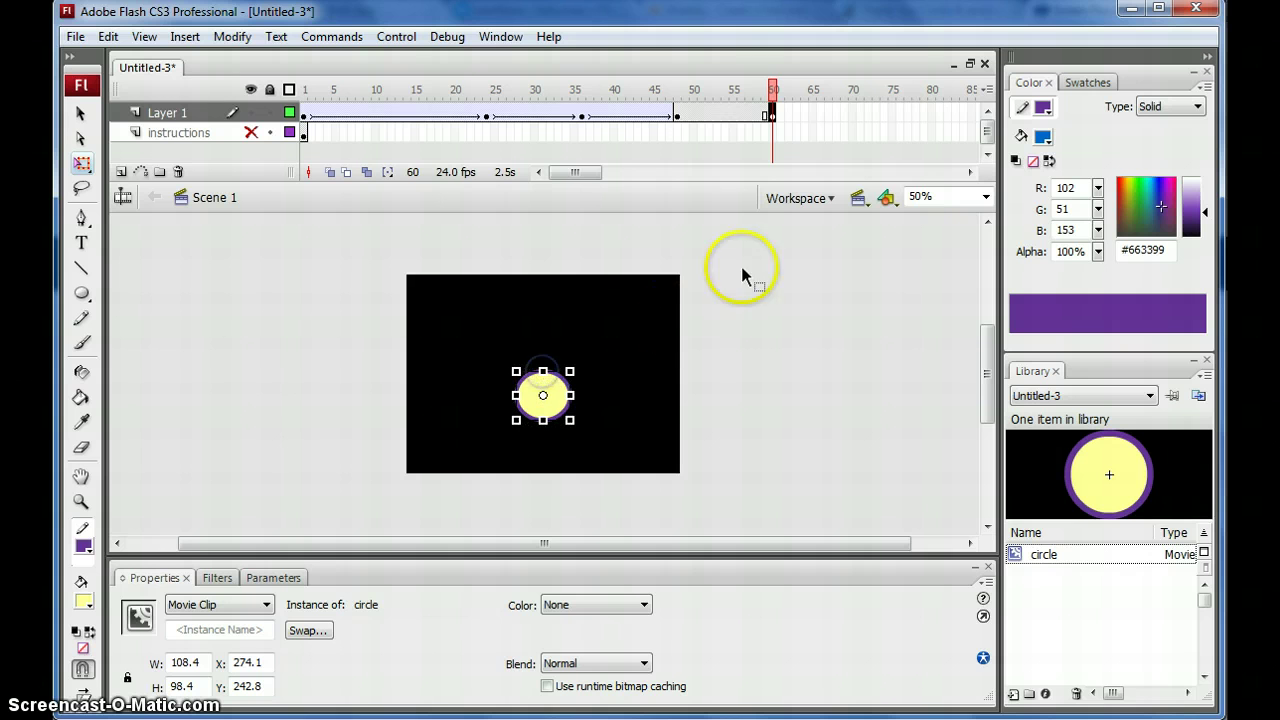
Move the ball toward the stage bottom, then undo both stray changes
left_click(868, 113)
left_click_drag(540, 385, 584, 425)
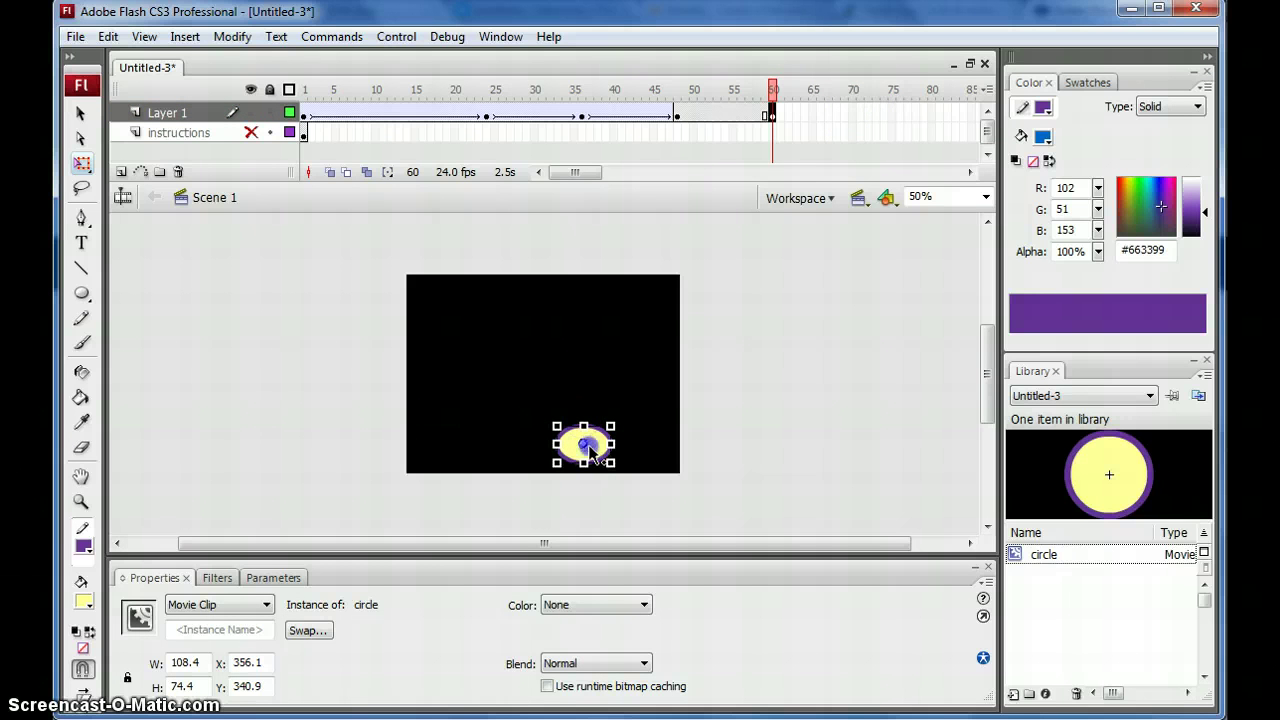
left_click_drag(591, 457, 591, 461)
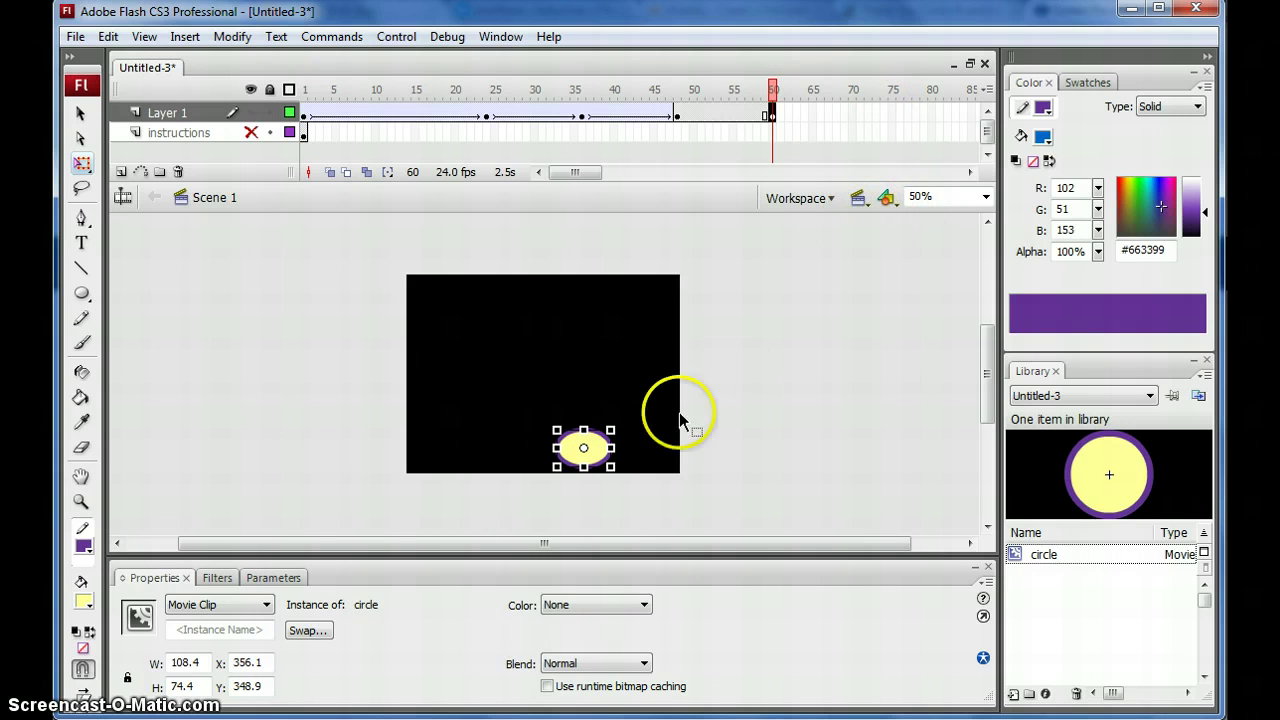
key("ctrl+z")
key("ctrl+z")
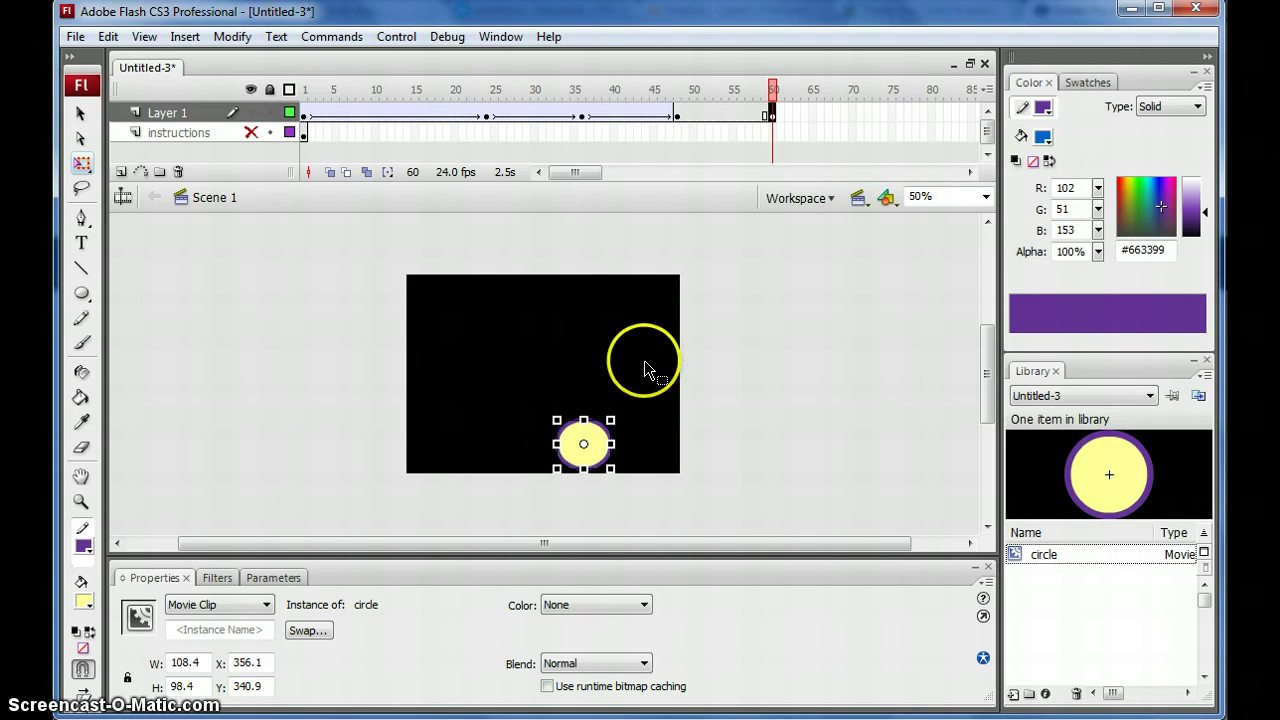
key("ctrl+z")
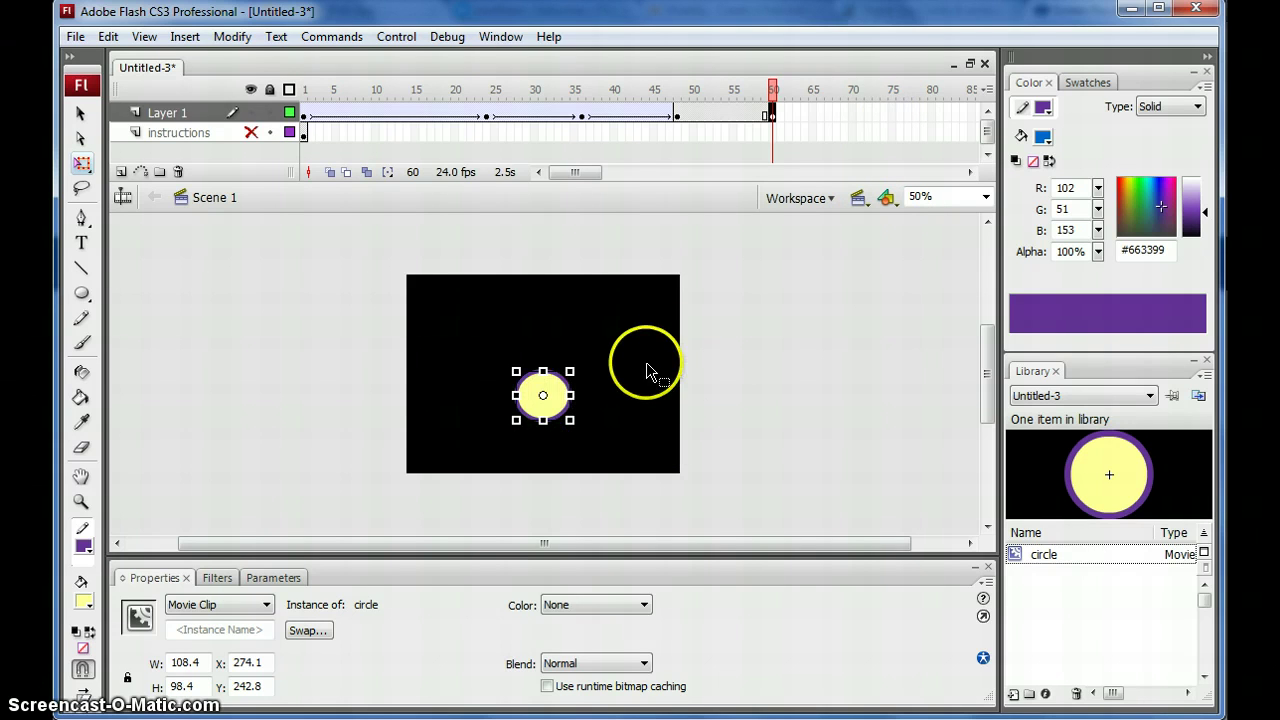
Add a frame-72 keyframe with the ball dropped to the bottom-right, 108.4 × 84.4
left_click(869, 114)
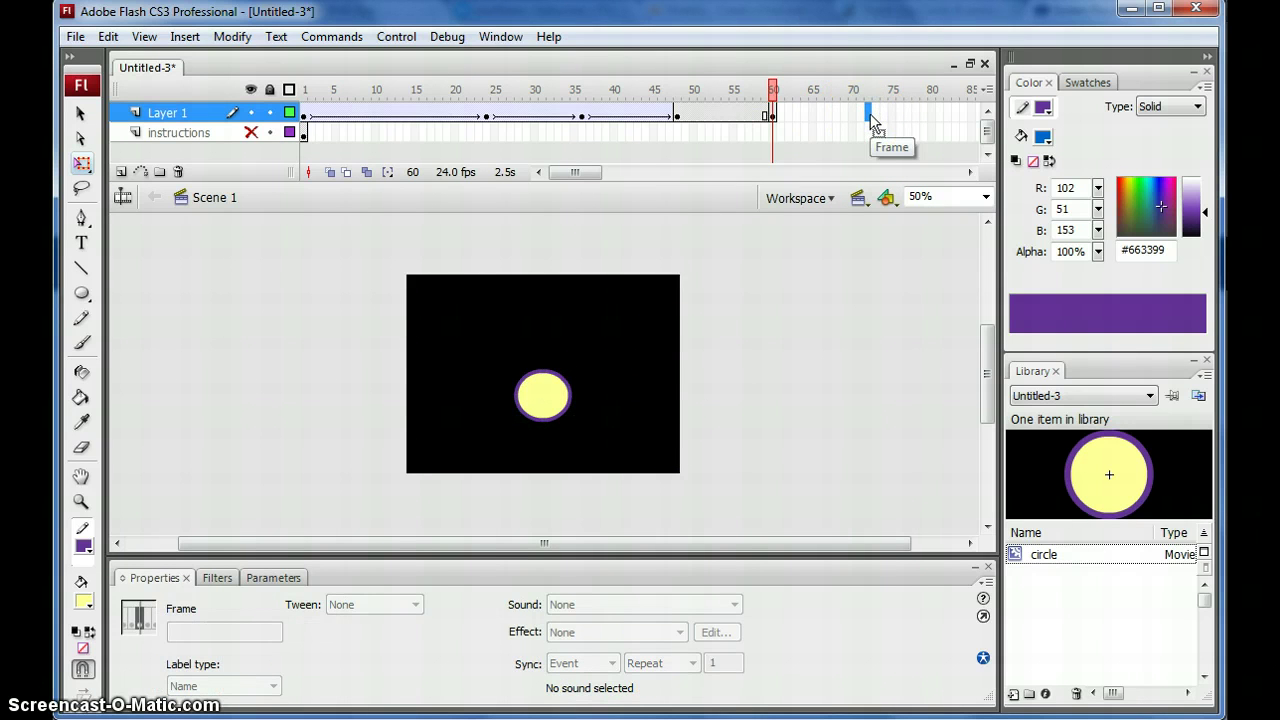
key("F6")
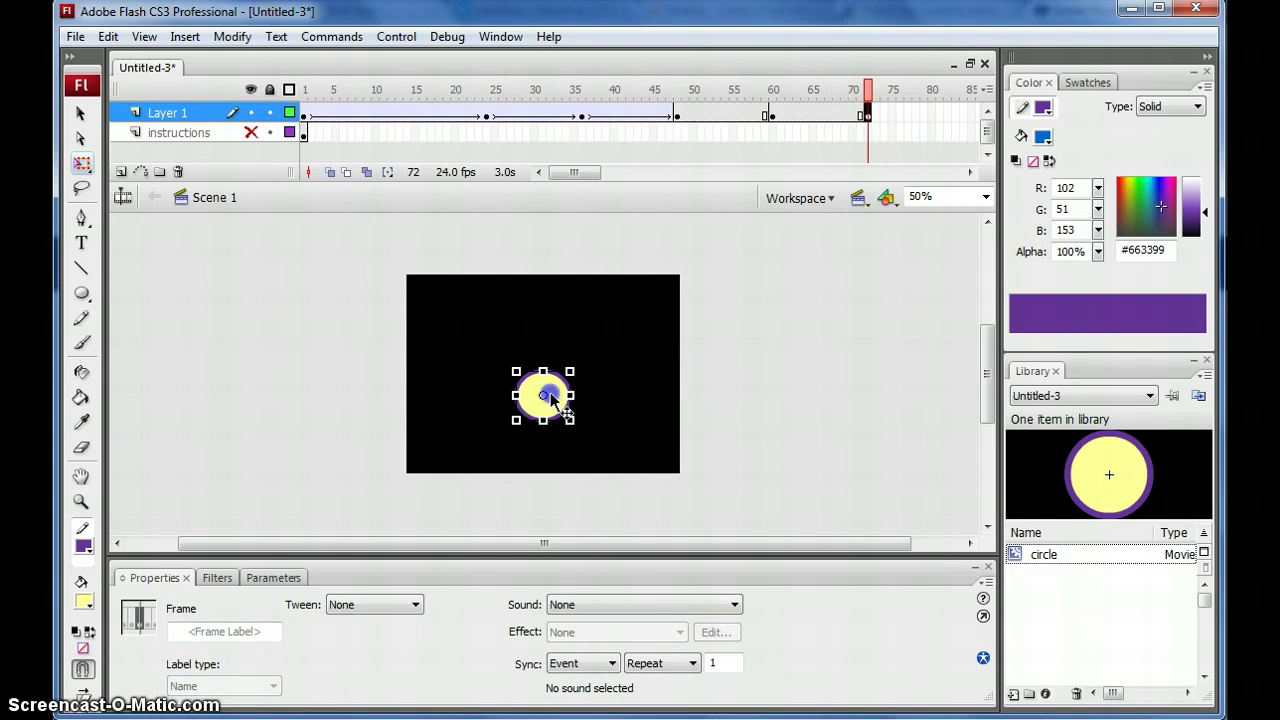
left_click_drag(551, 400, 592, 429)
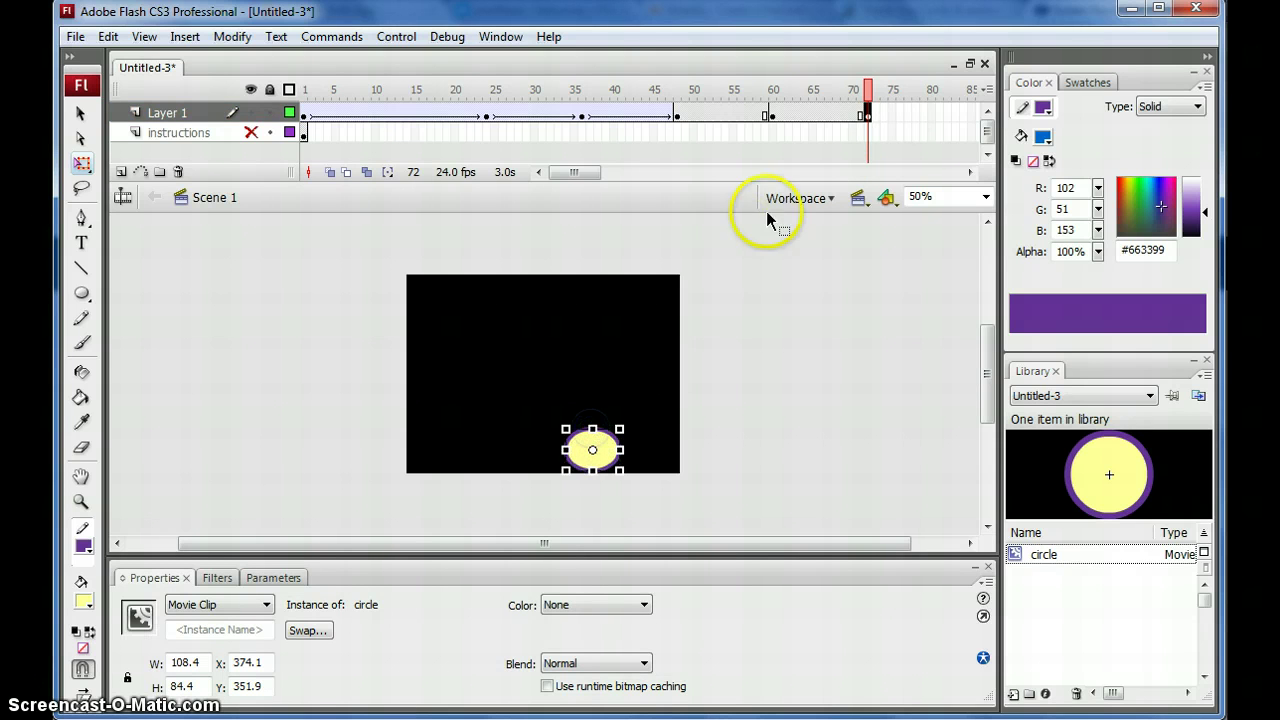
Add a frame-84 keyframe with the ball raised toward the right edge
left_click(963, 116)
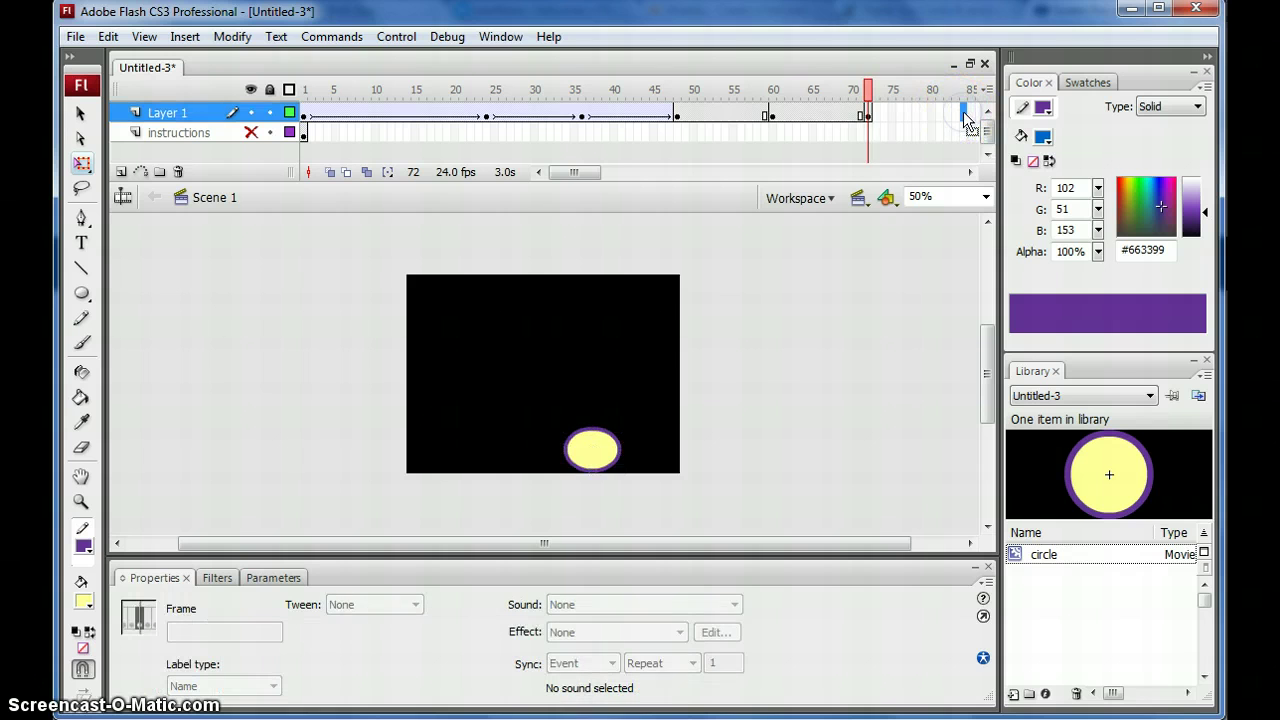
key("F6")
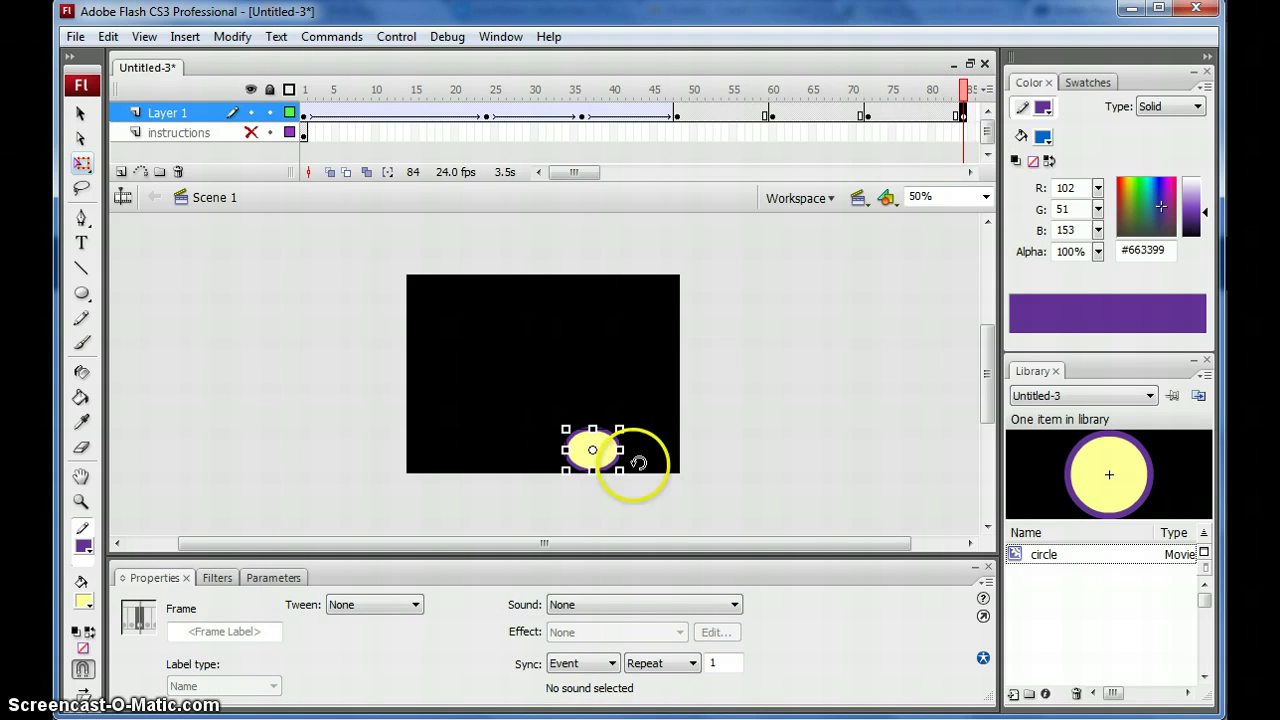
left_click(592, 463)
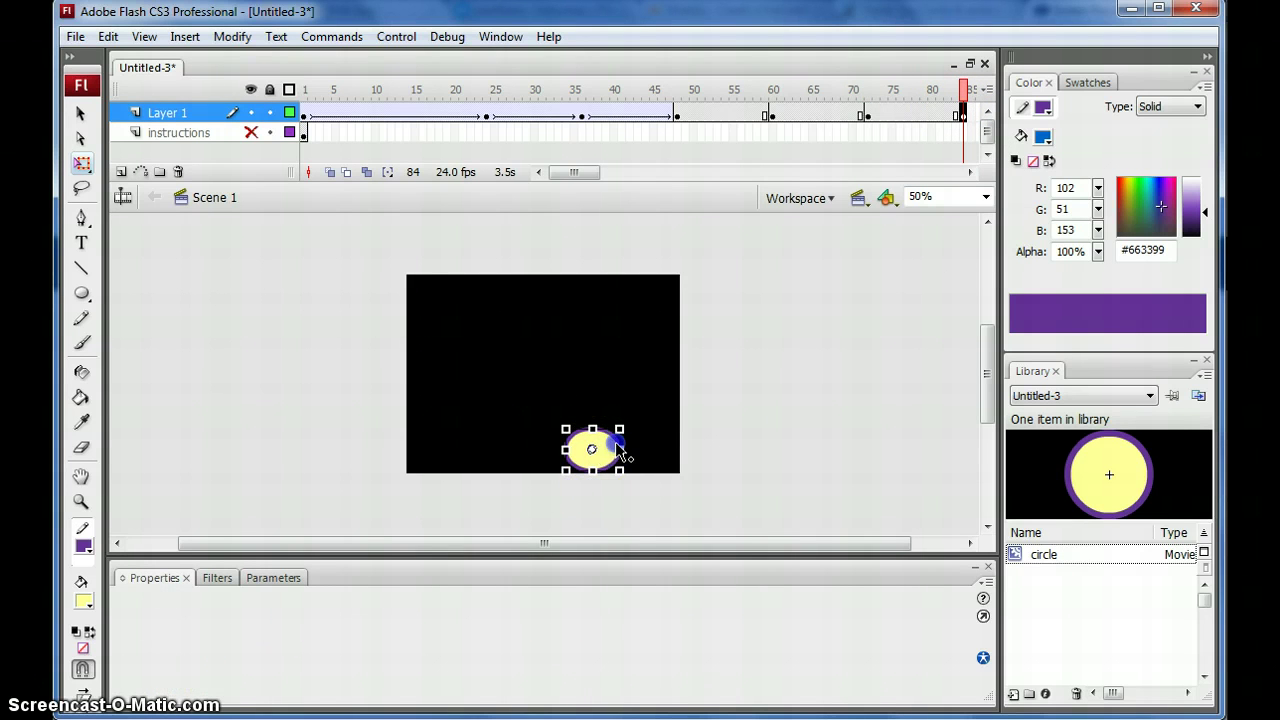
left_click_drag(608, 450, 641, 377)
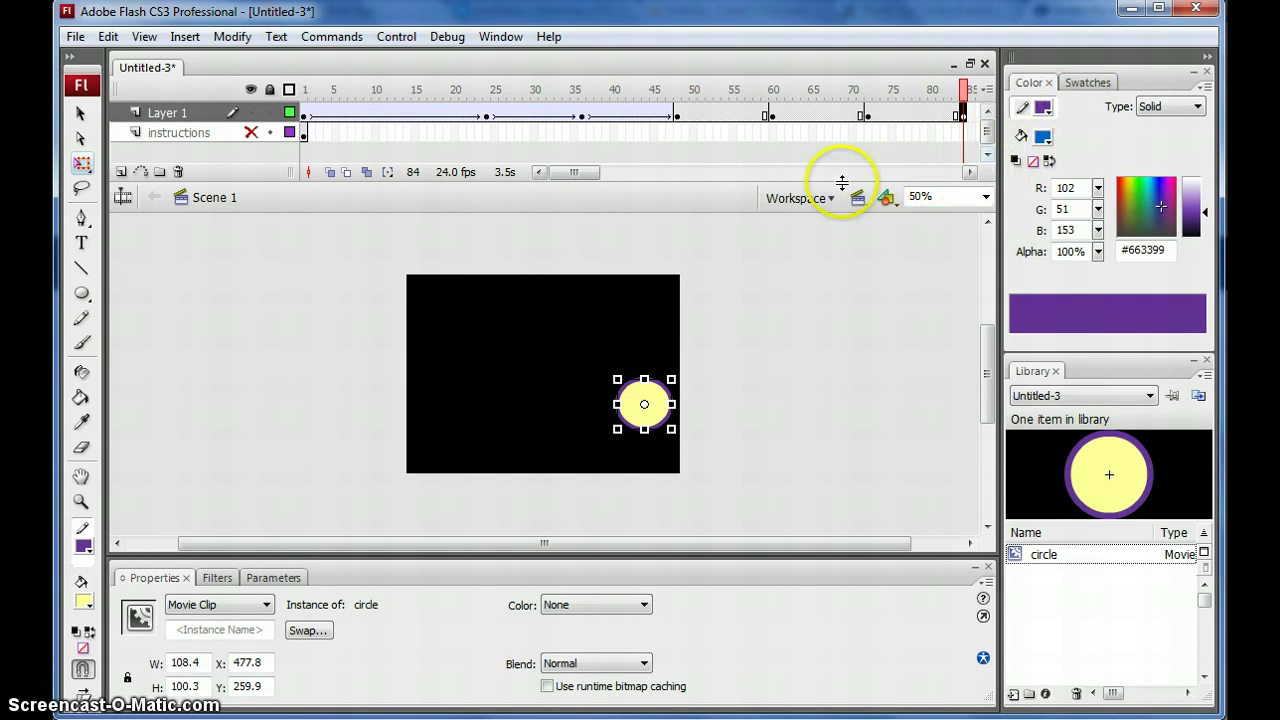
left_click(597, 175)
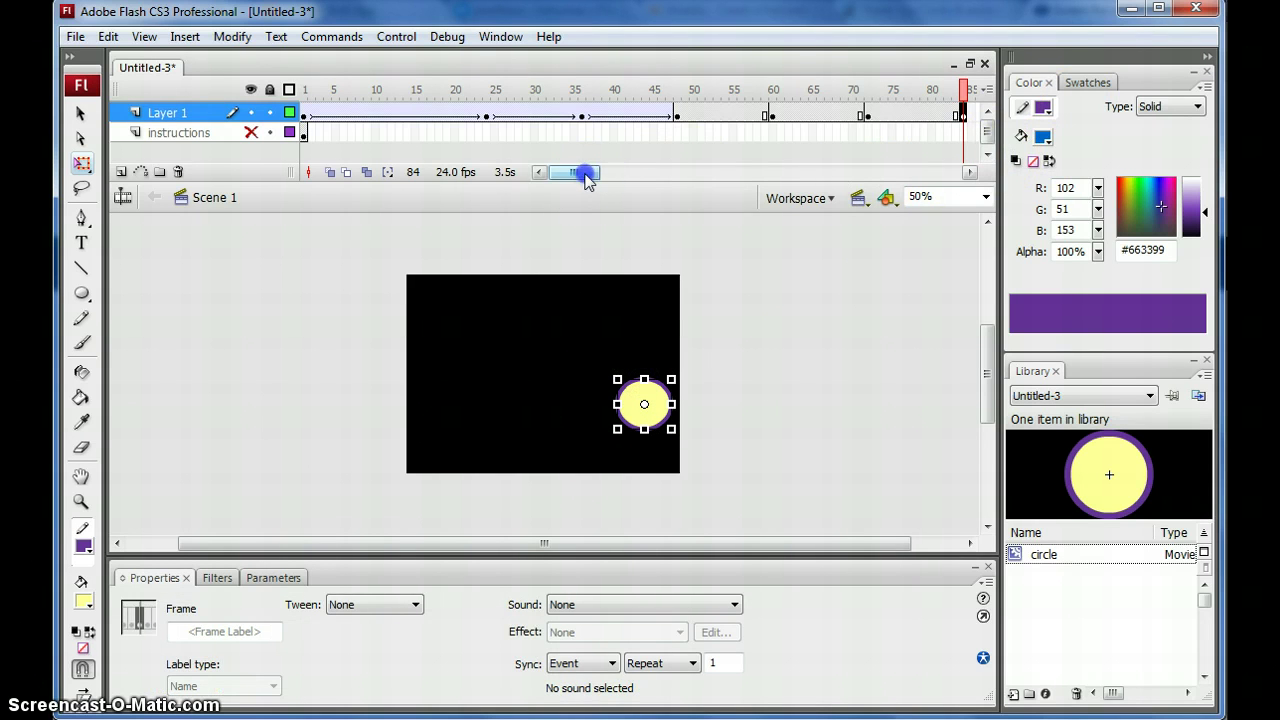
left_click_drag(587, 179, 610, 175)
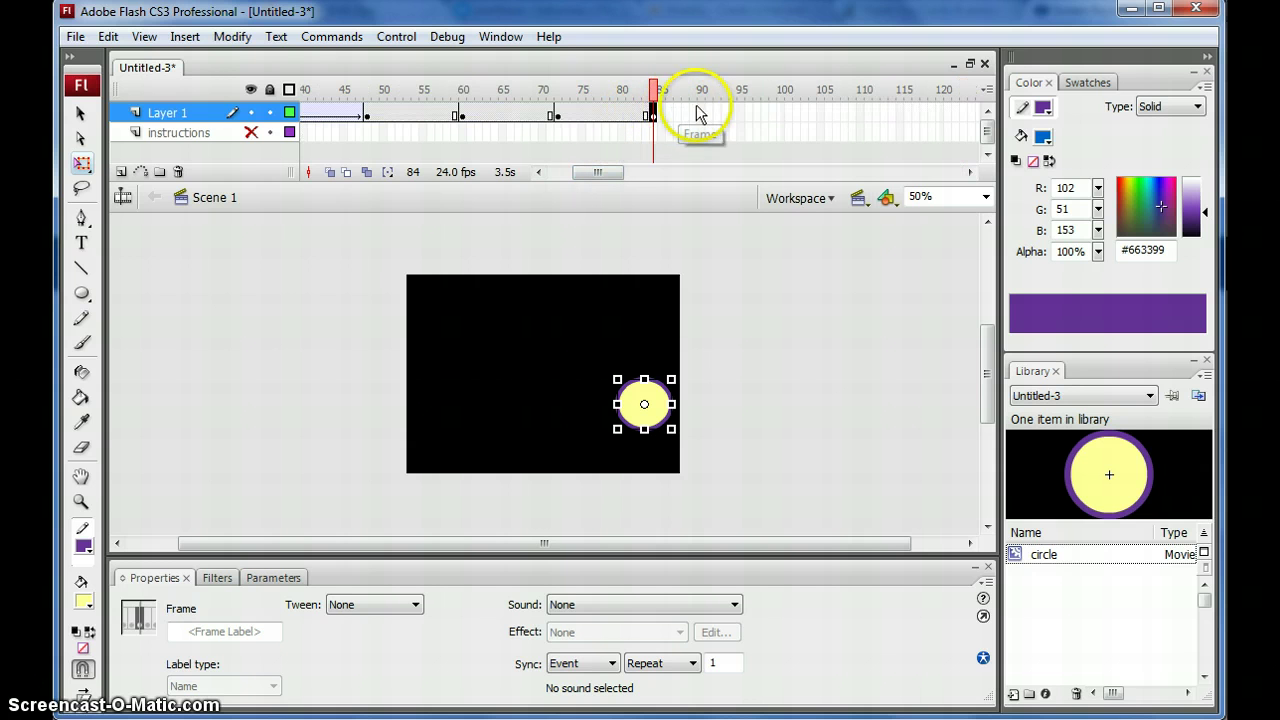
Add a frame-96 keyframe with the ball moved just past the stage's right edge
left_click(751, 108)
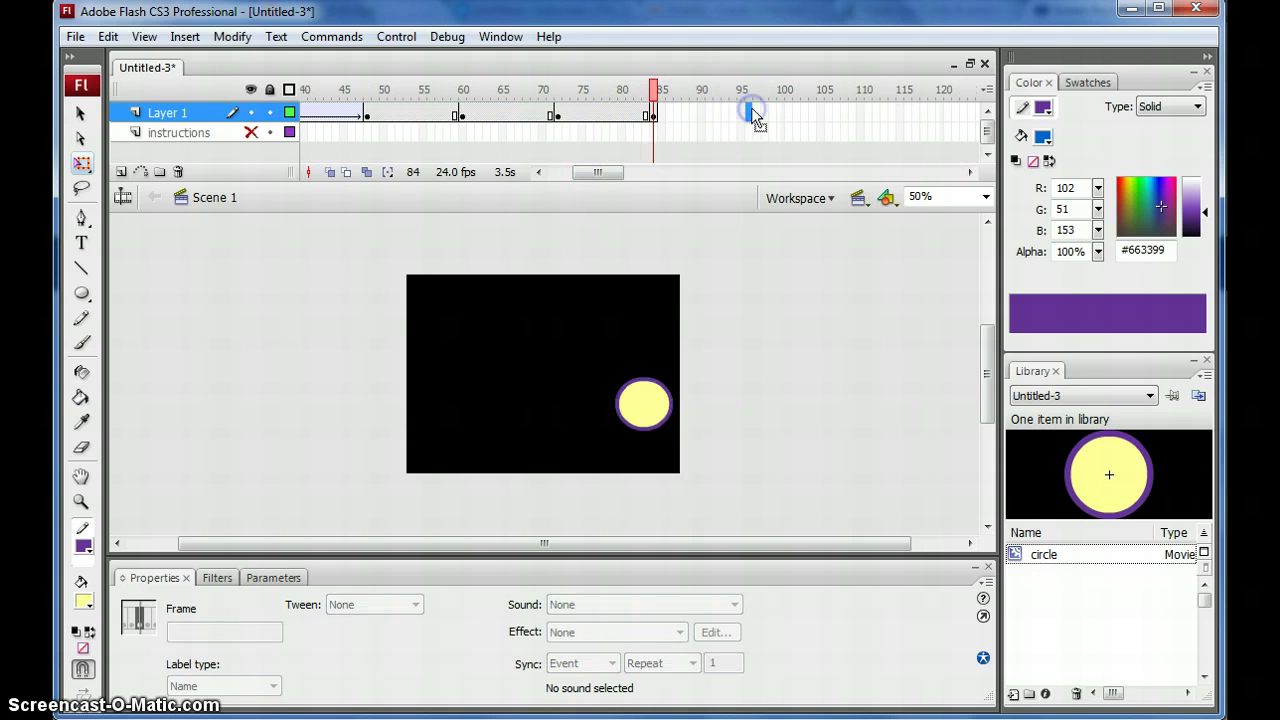
key("F6")
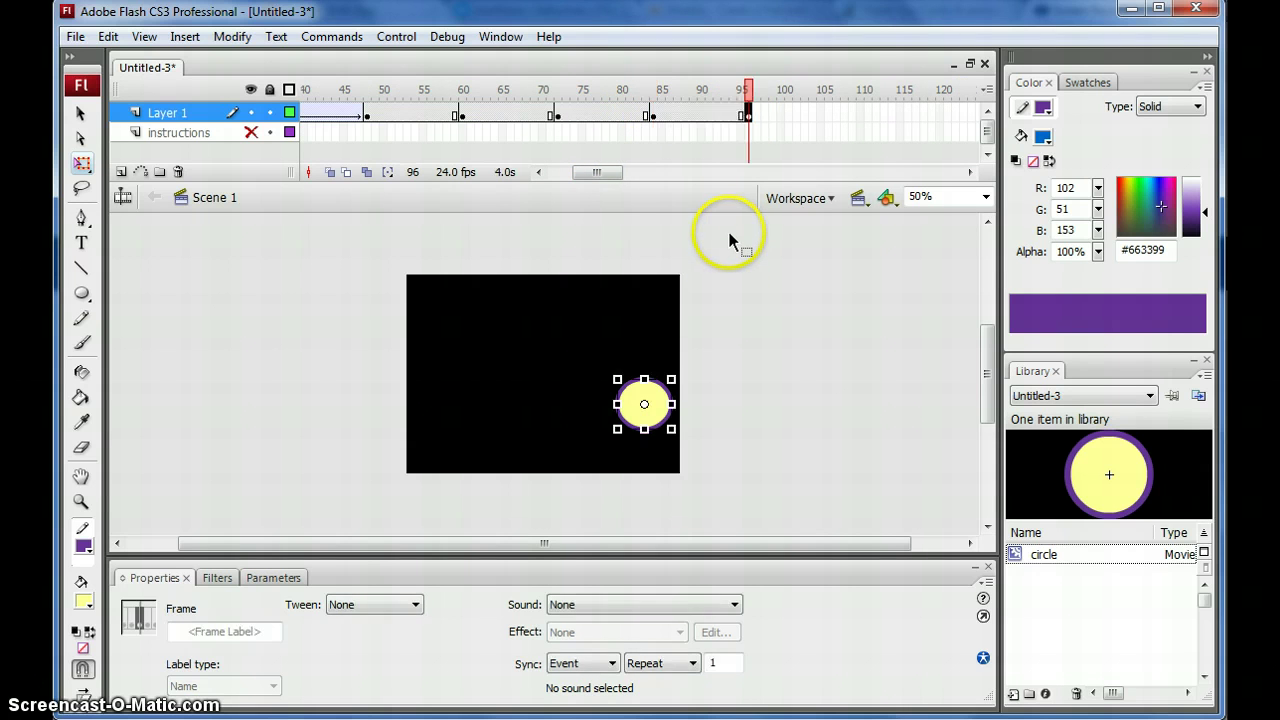
left_click(655, 404)
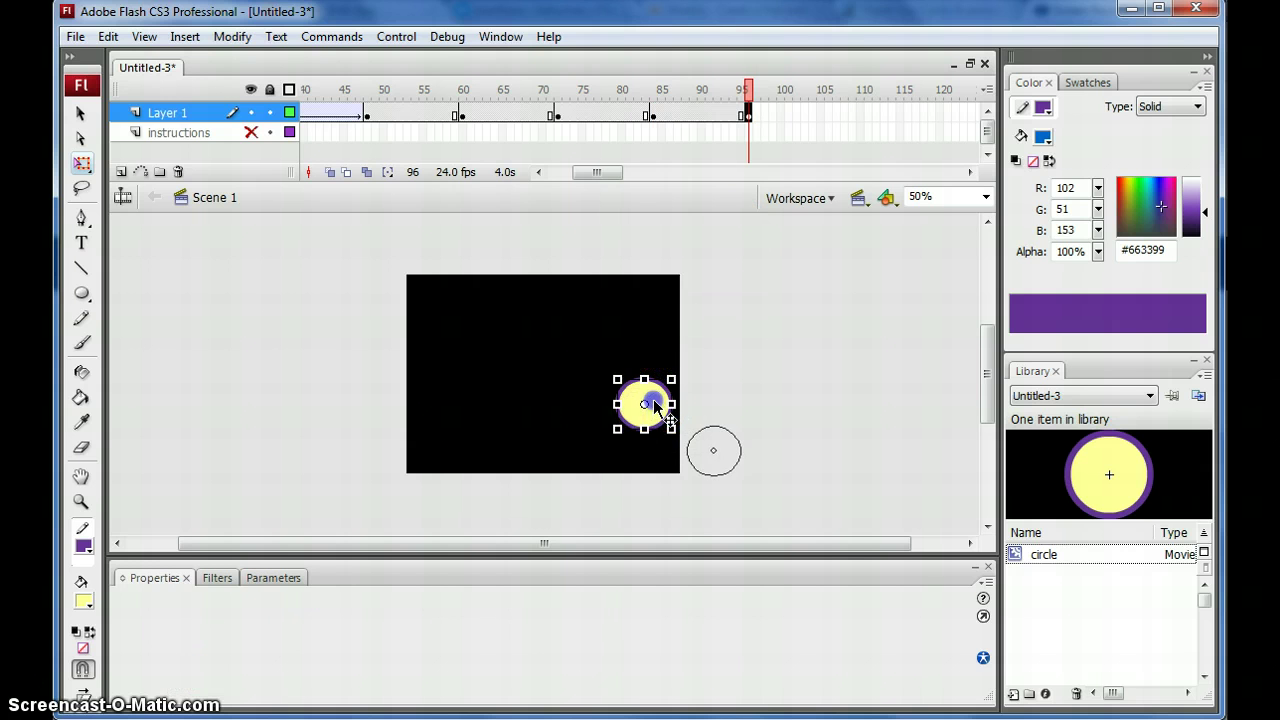
left_click_drag(655, 404, 724, 452)
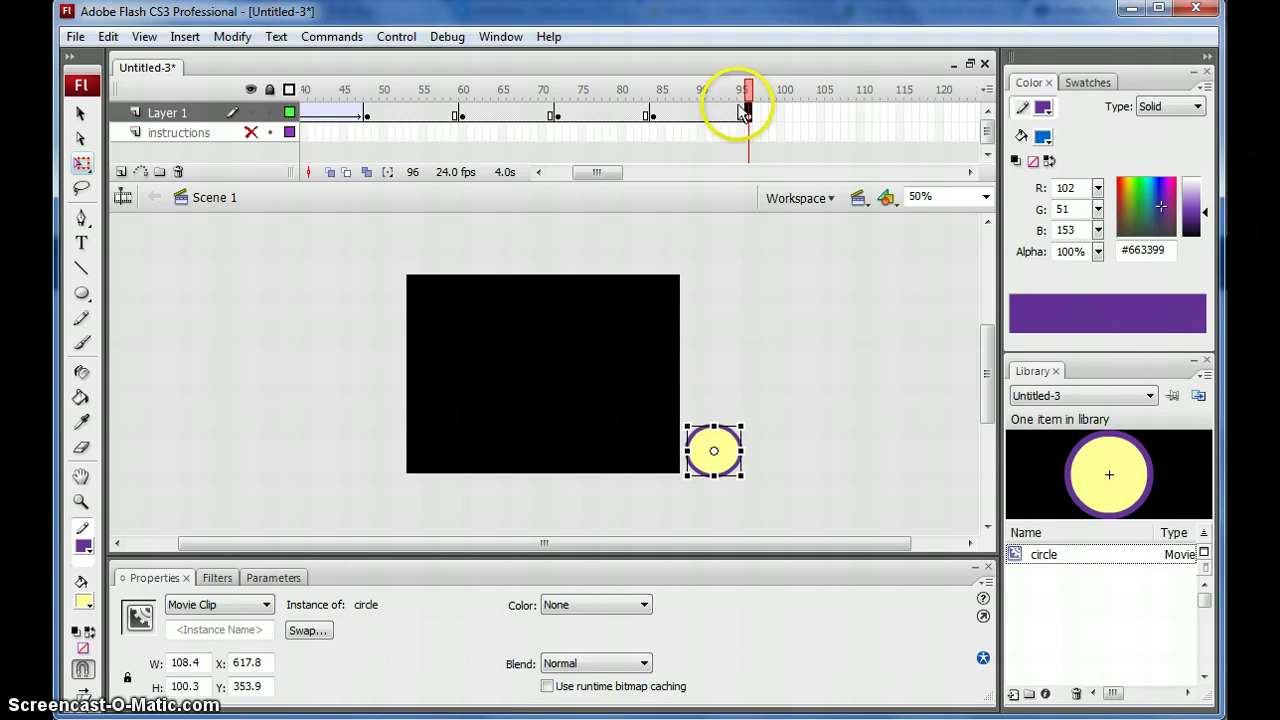
Create motion tweens on the spans near frames 90, 75, 64 and 55
right_click(703, 115)
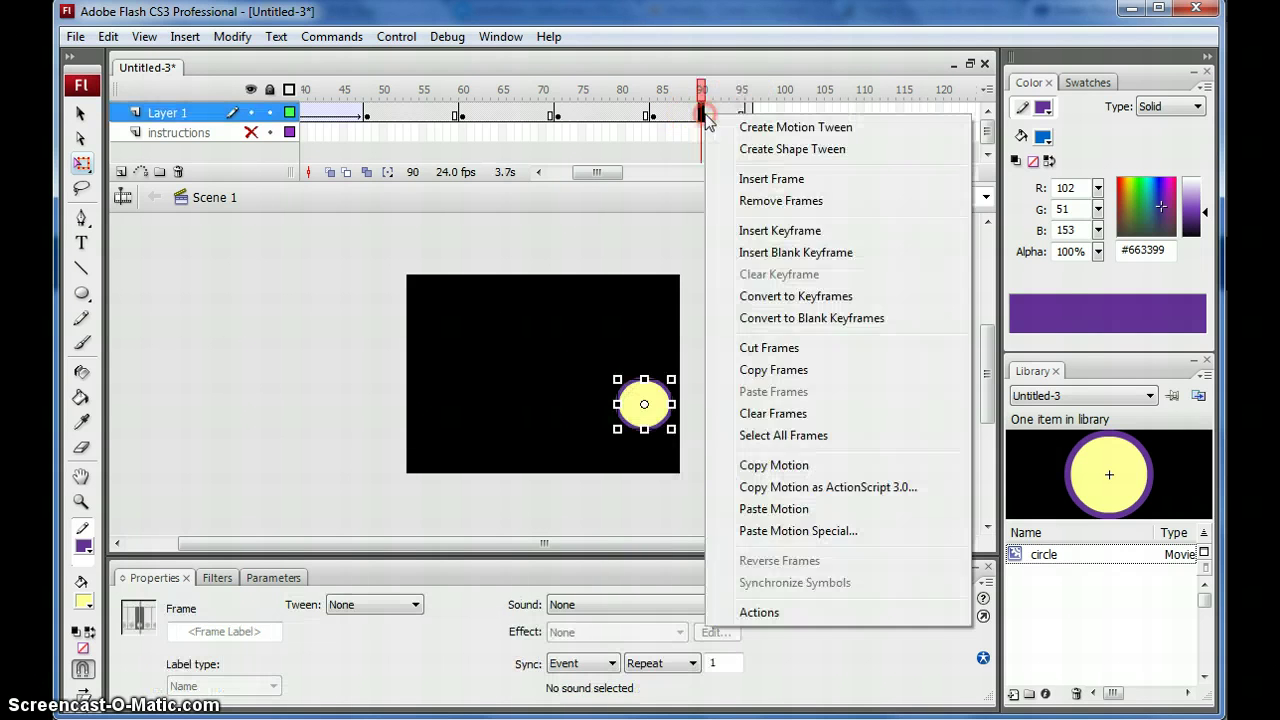
left_click(730, 127)
right_click(578, 117)
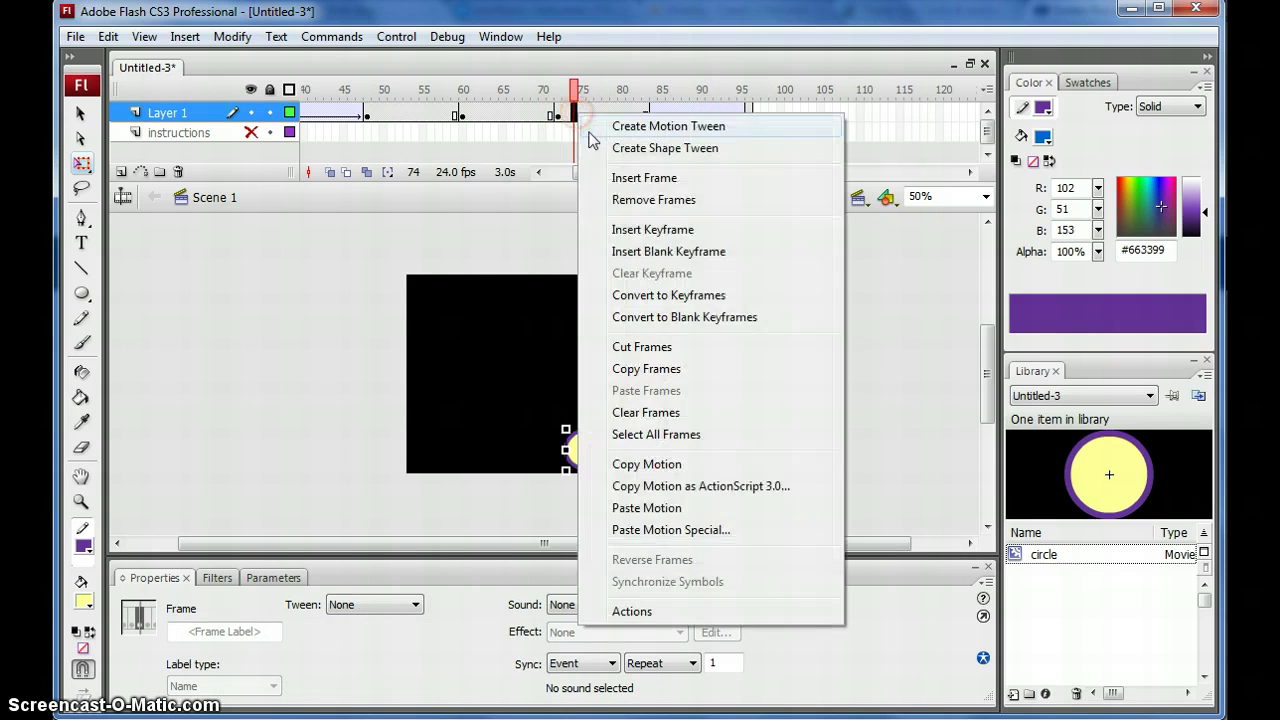
left_click(592, 123)
right_click(494, 114)
left_click(514, 127)
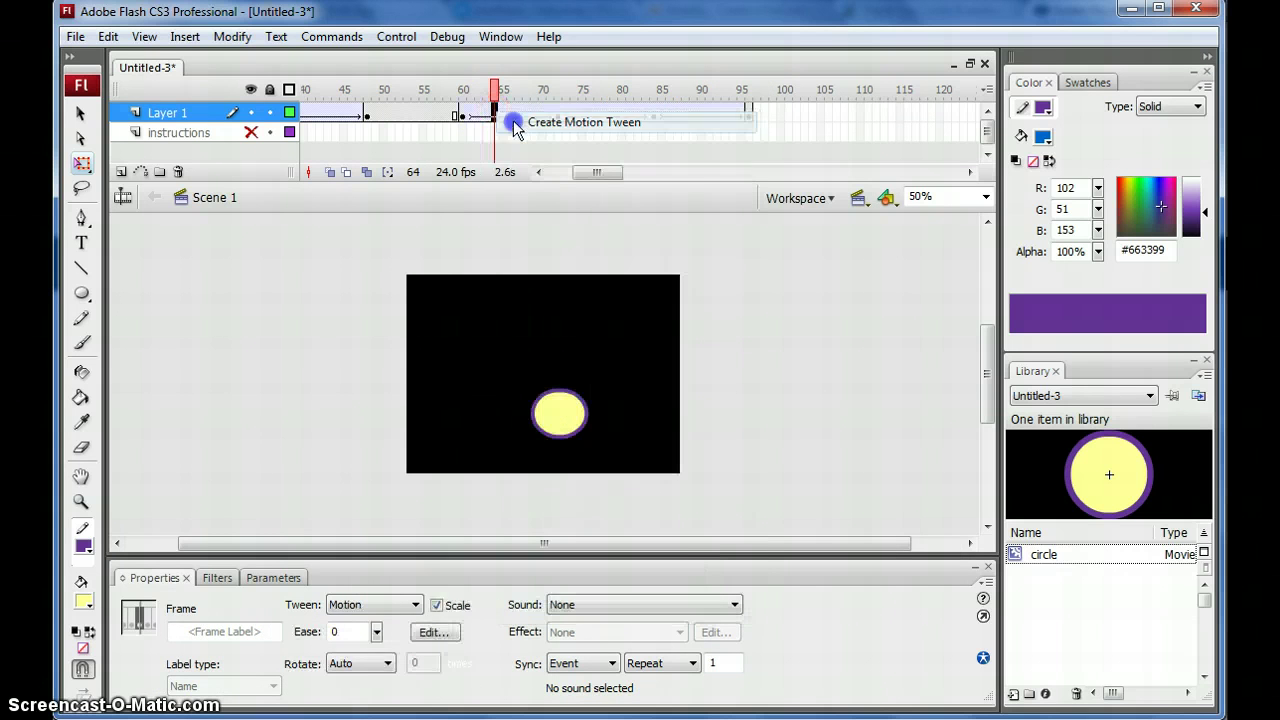
right_click(423, 114)
left_click(441, 127)
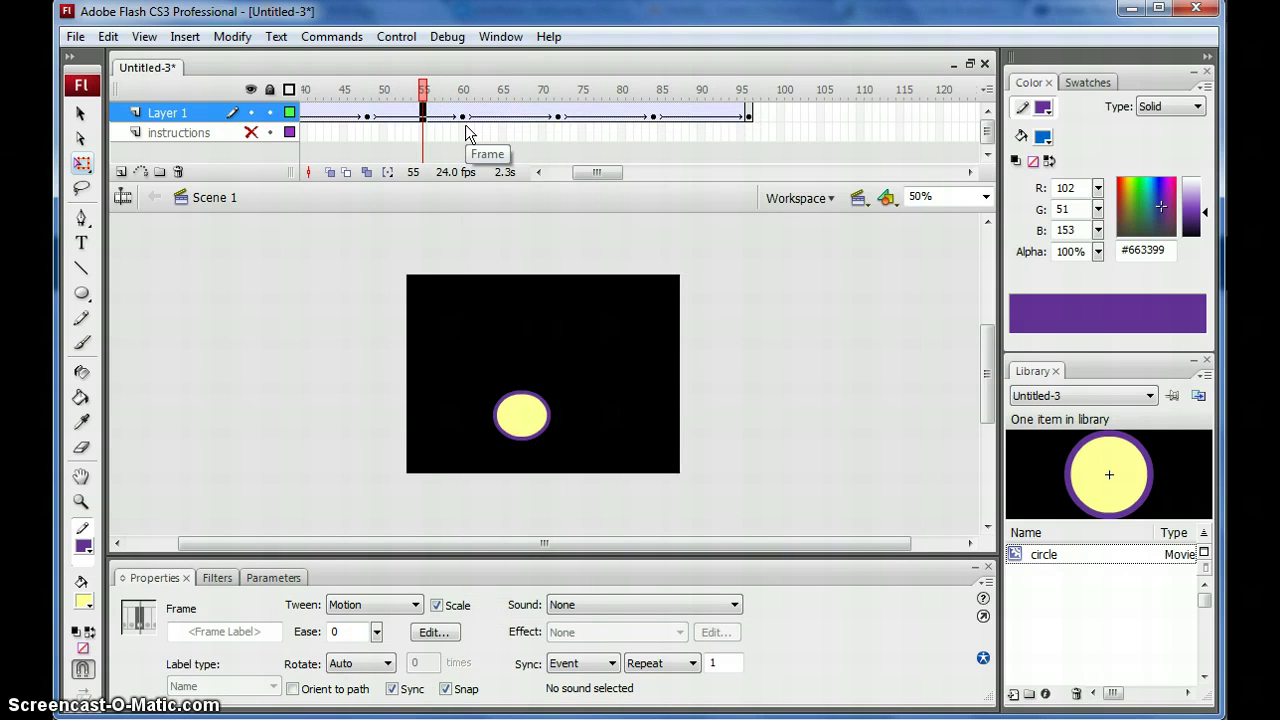
Preview at 24 fps, then set the frame rate to 36 fps and test again
key("ctrl+Return")
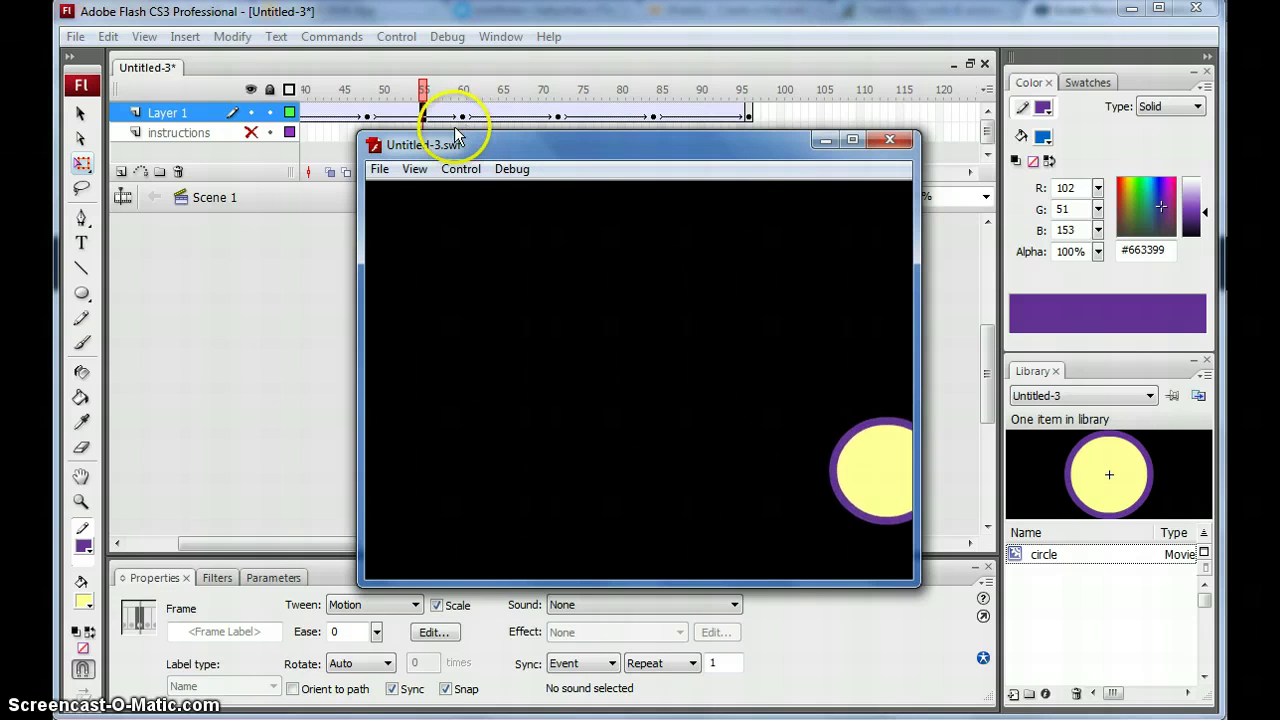
left_click(899, 145)
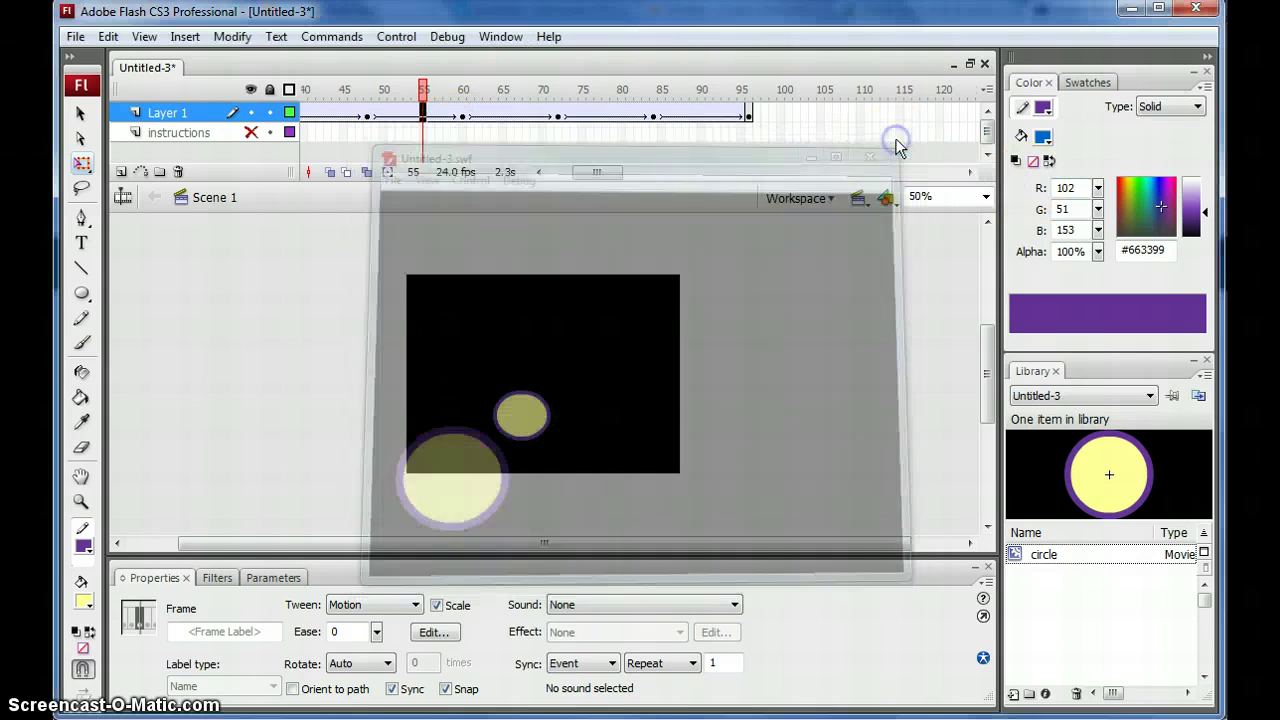
left_click(845, 421)
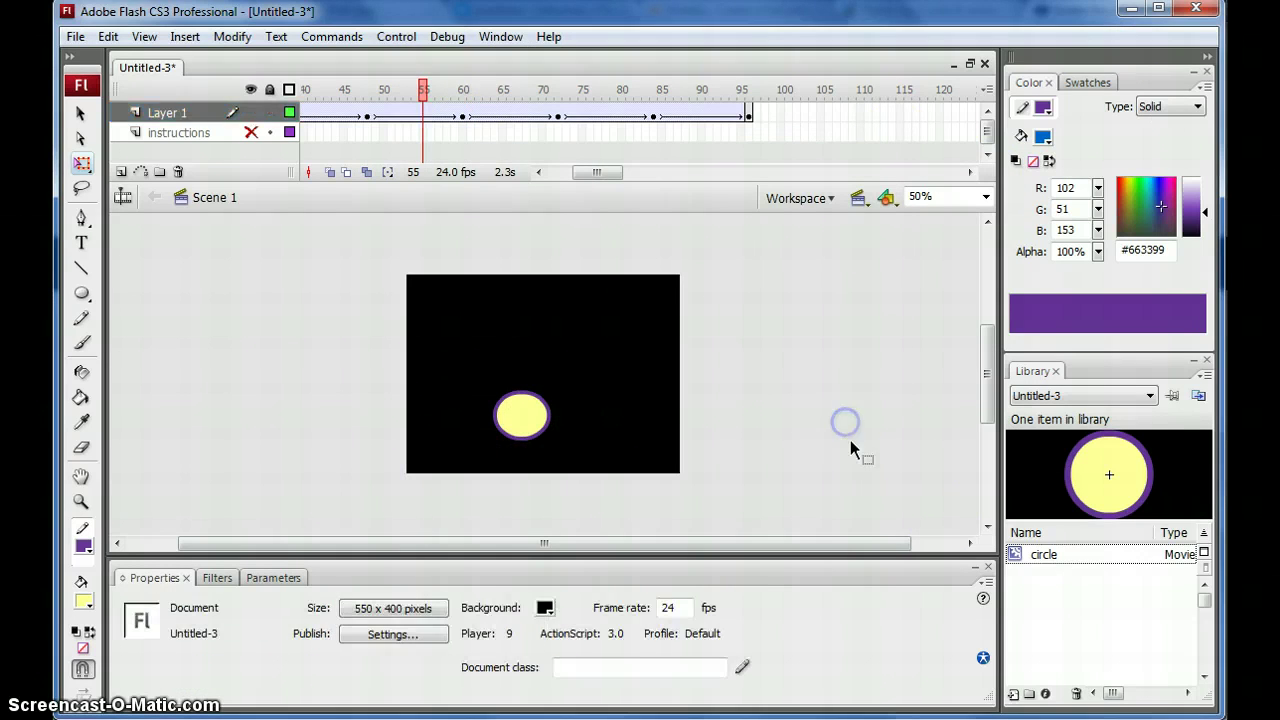
double_click(668, 607)
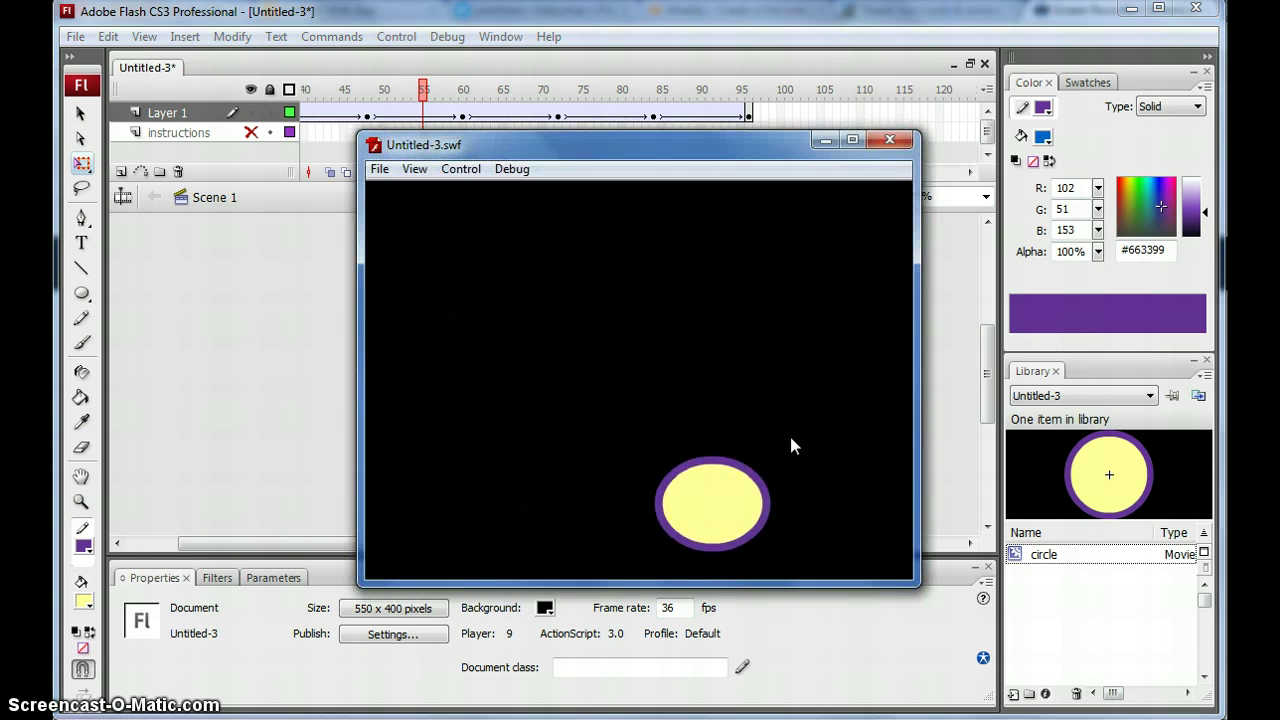
left_click(893, 142)
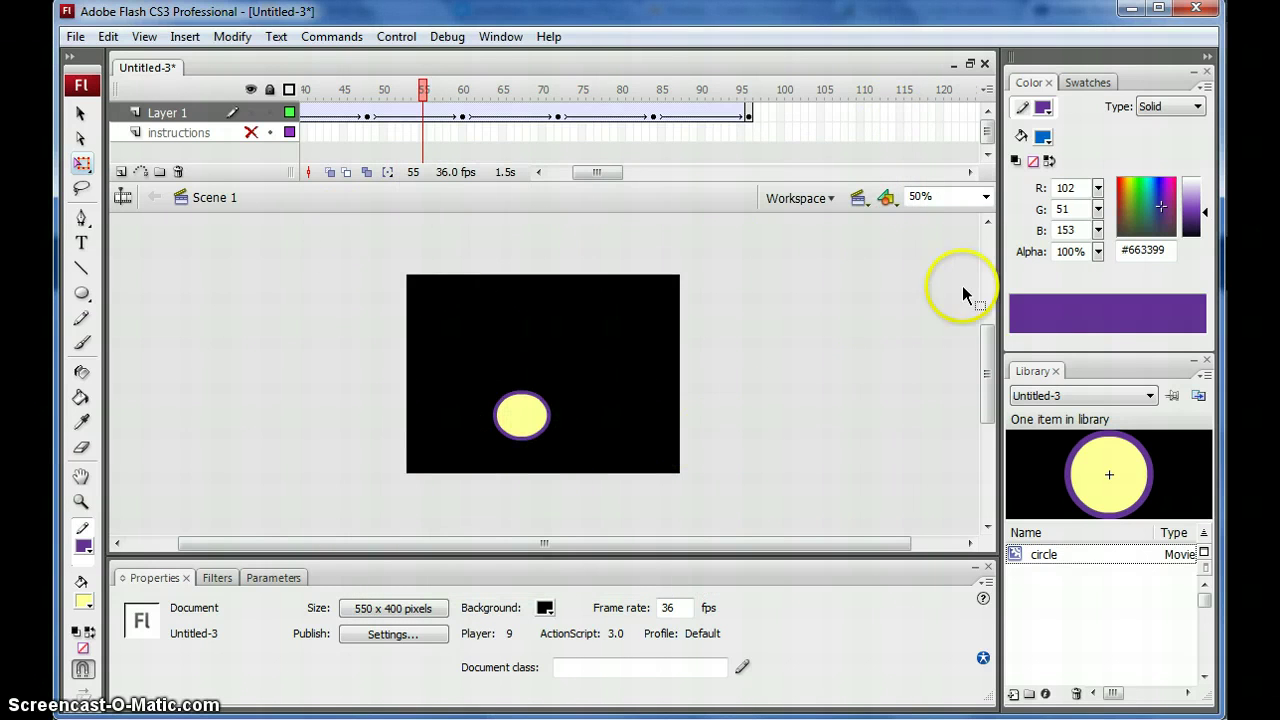
Rename Layer 1 to 'ball' and add a new layer named 'Square'
left_click_drag(746, 549, 728, 549)
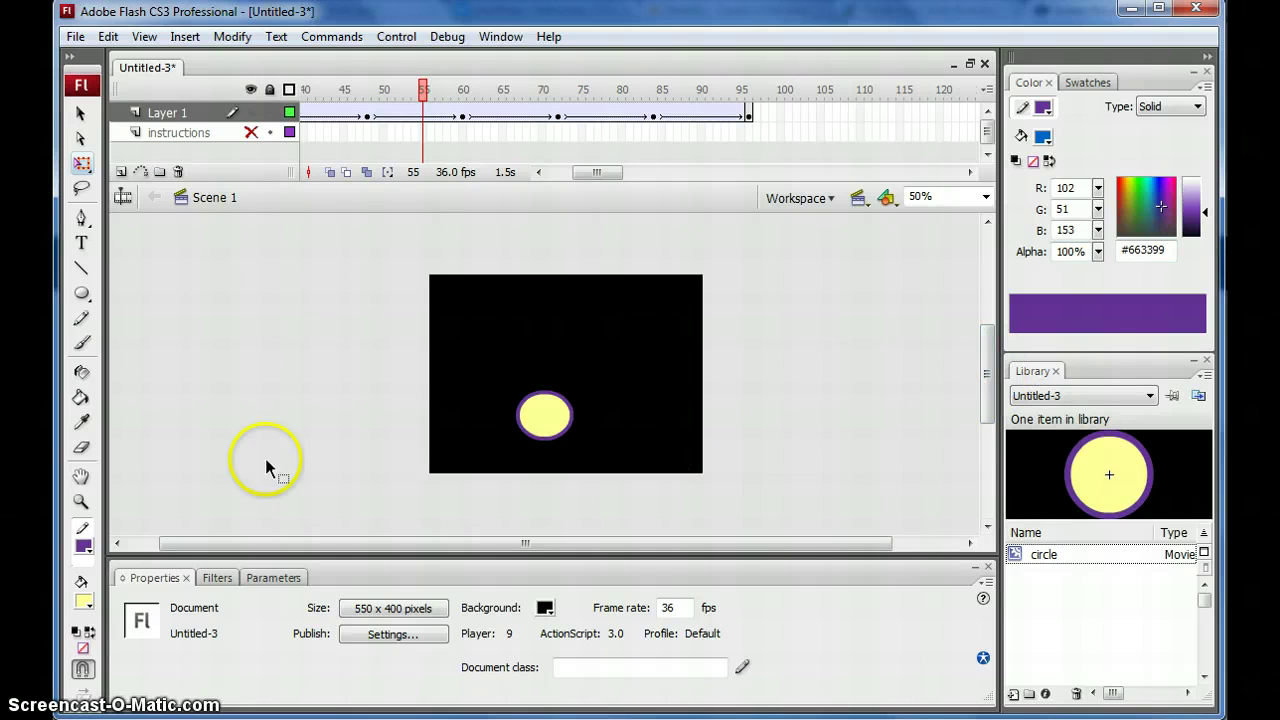
double_click(168, 114)
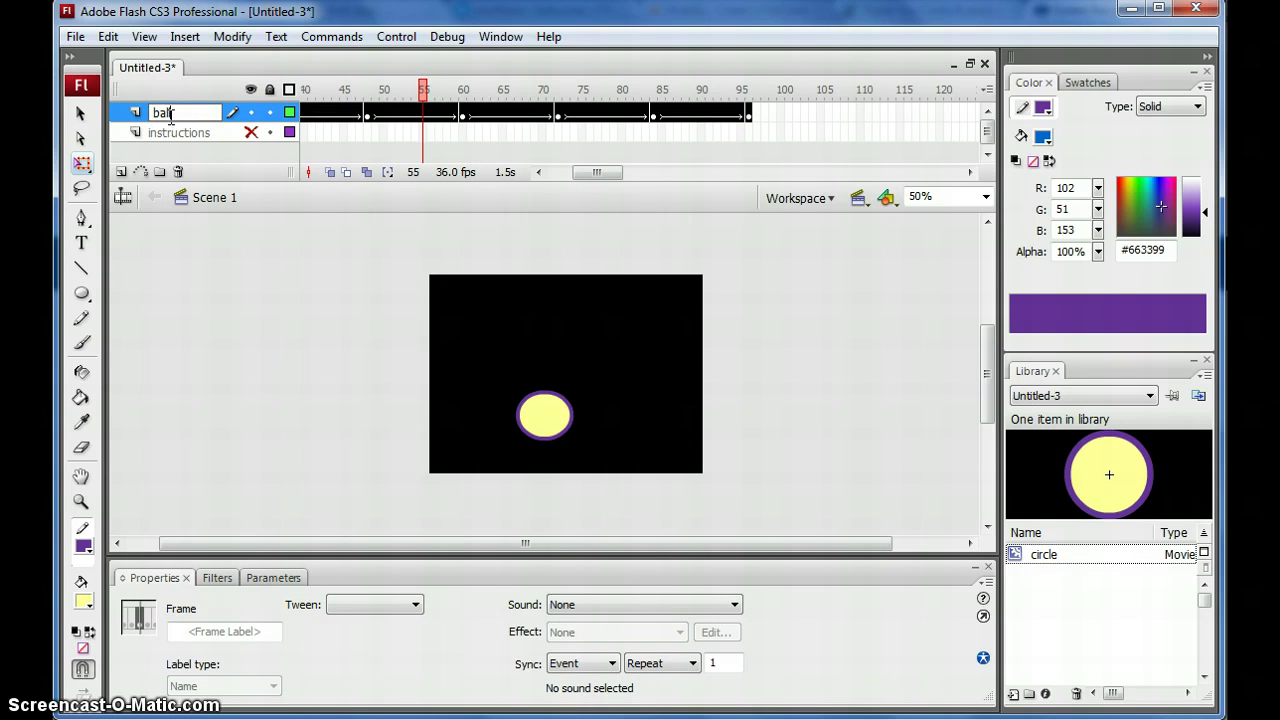
key("Return")
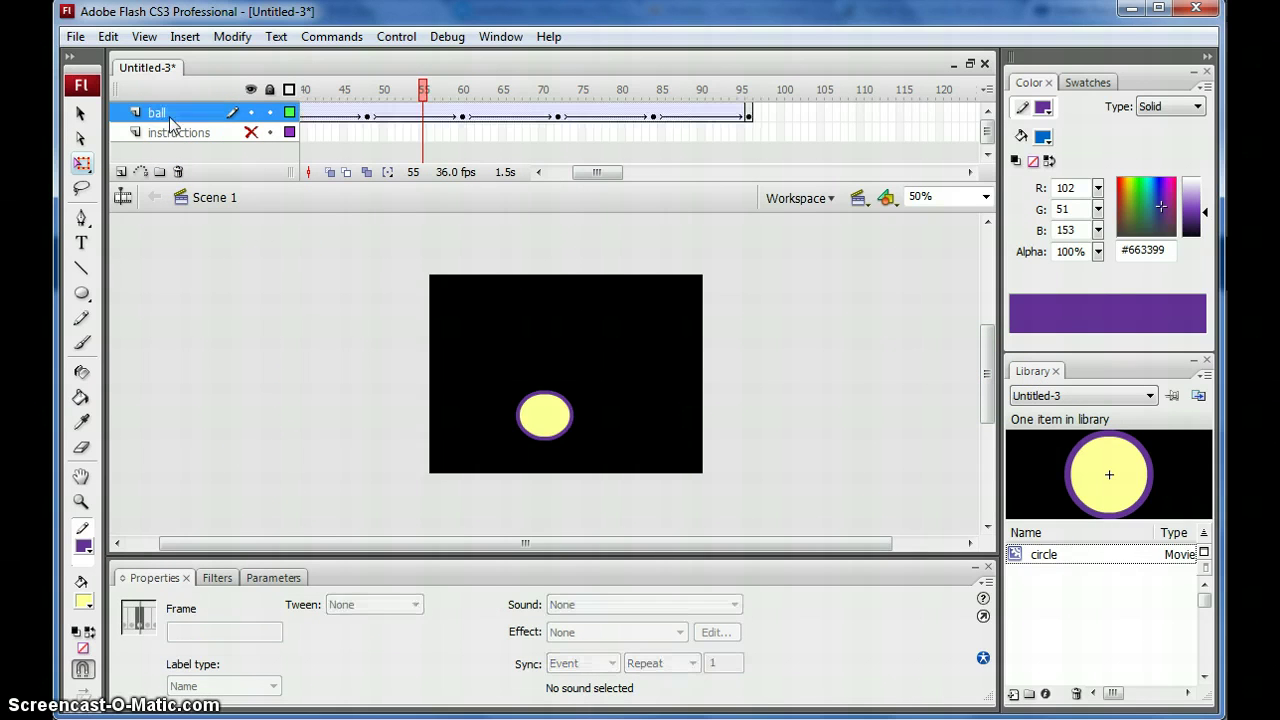
left_click(120, 173)
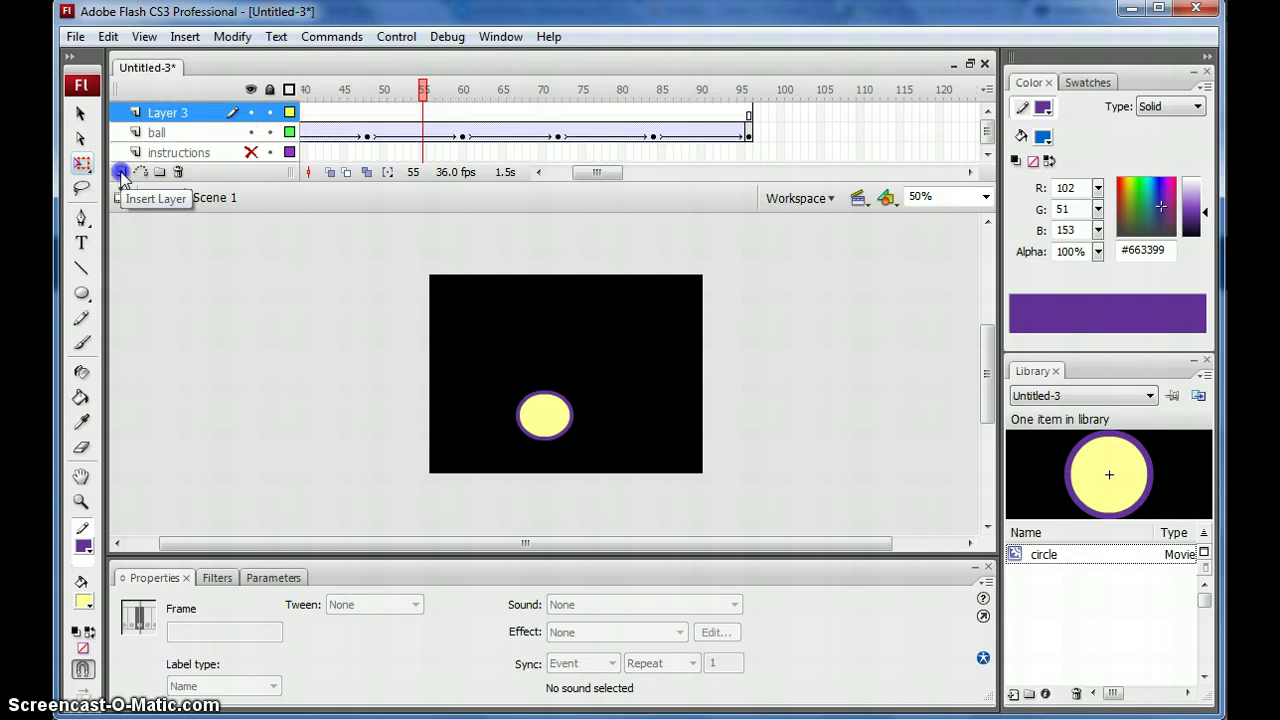
double_click(168, 113)
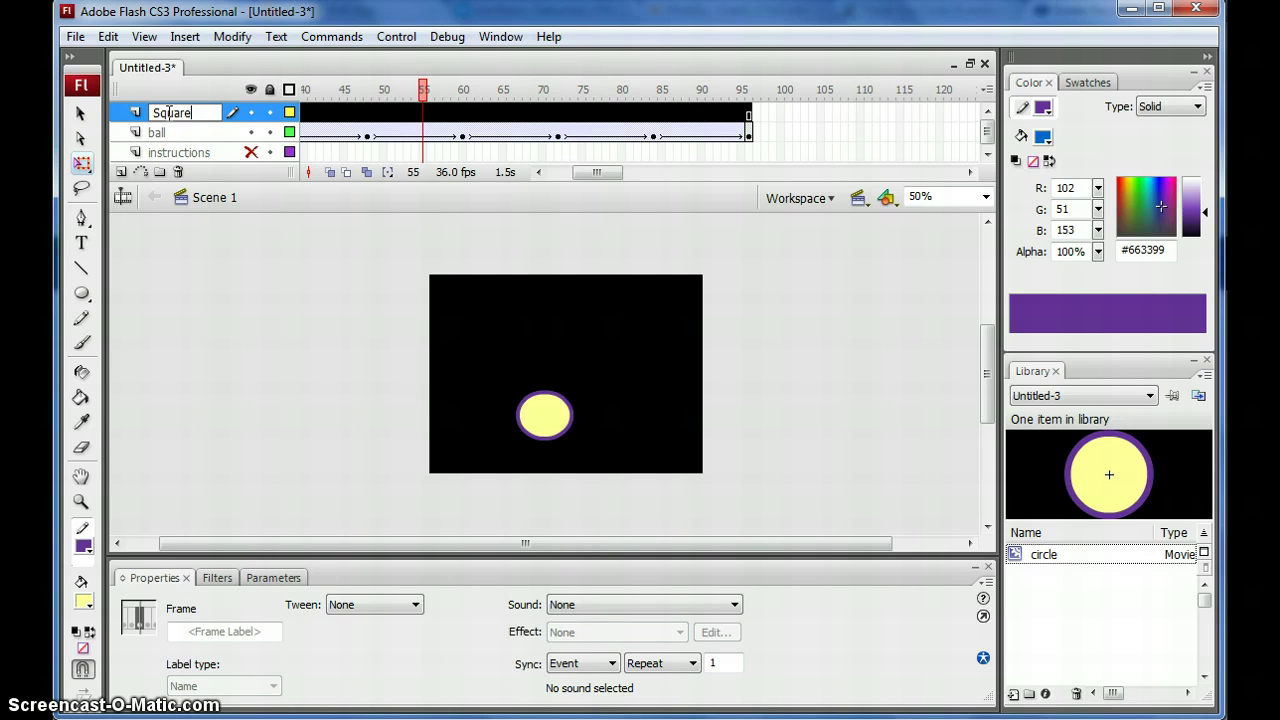
left_click(383, 366)
Insert a blank keyframe at frame 36 on Square and lock the instructions and ball layers
left_click_drag(571, 540, 427, 540)
left_click_drag(597, 172, 537, 174)
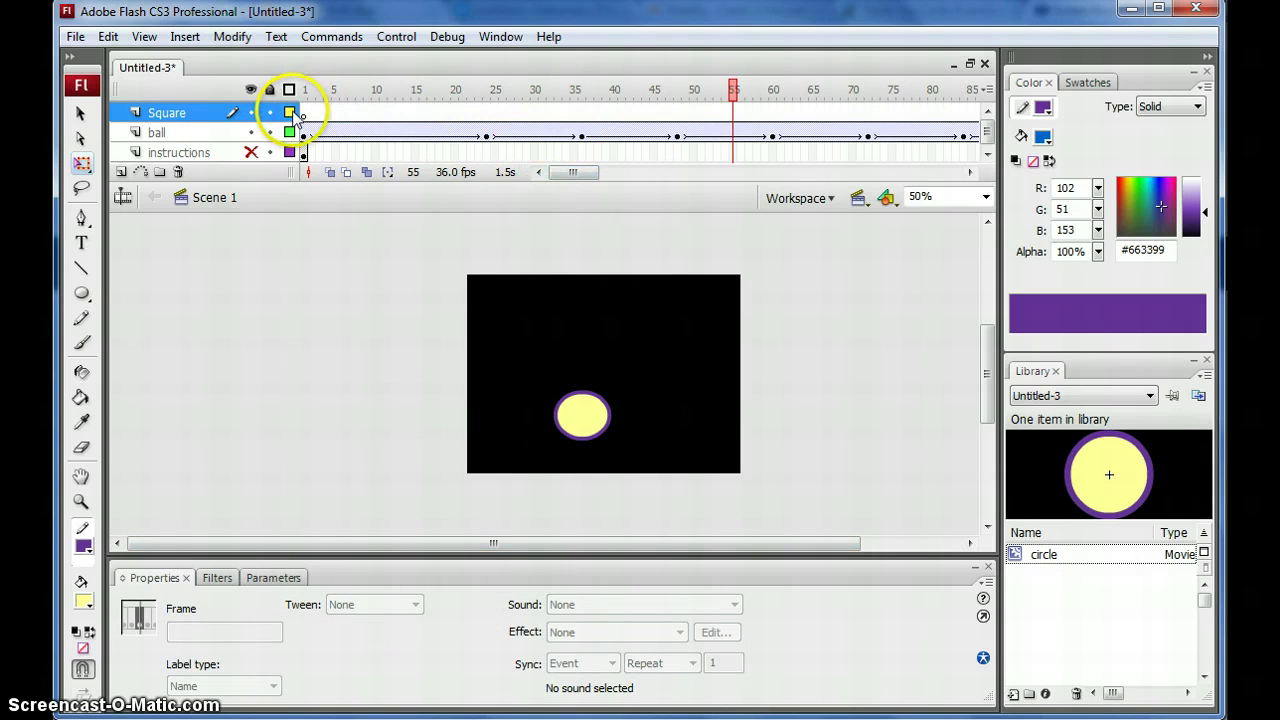
left_click(584, 114)
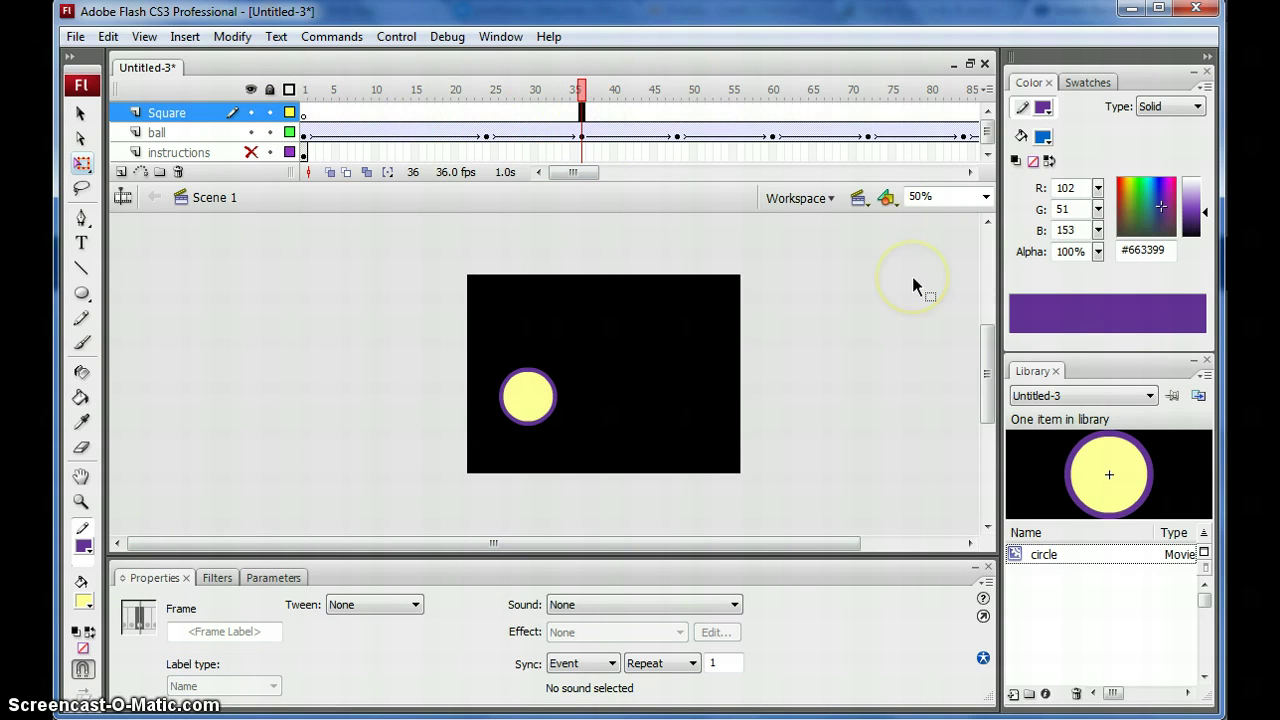
left_click(251, 151)
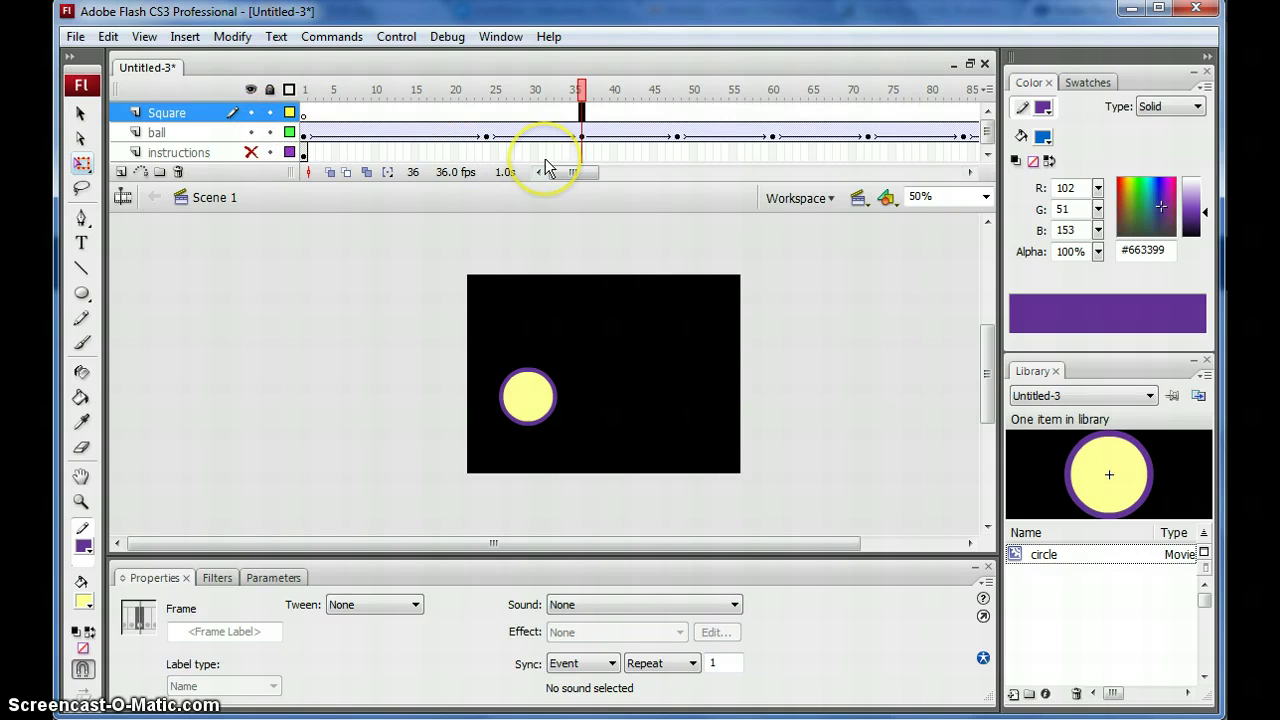
key("F7")
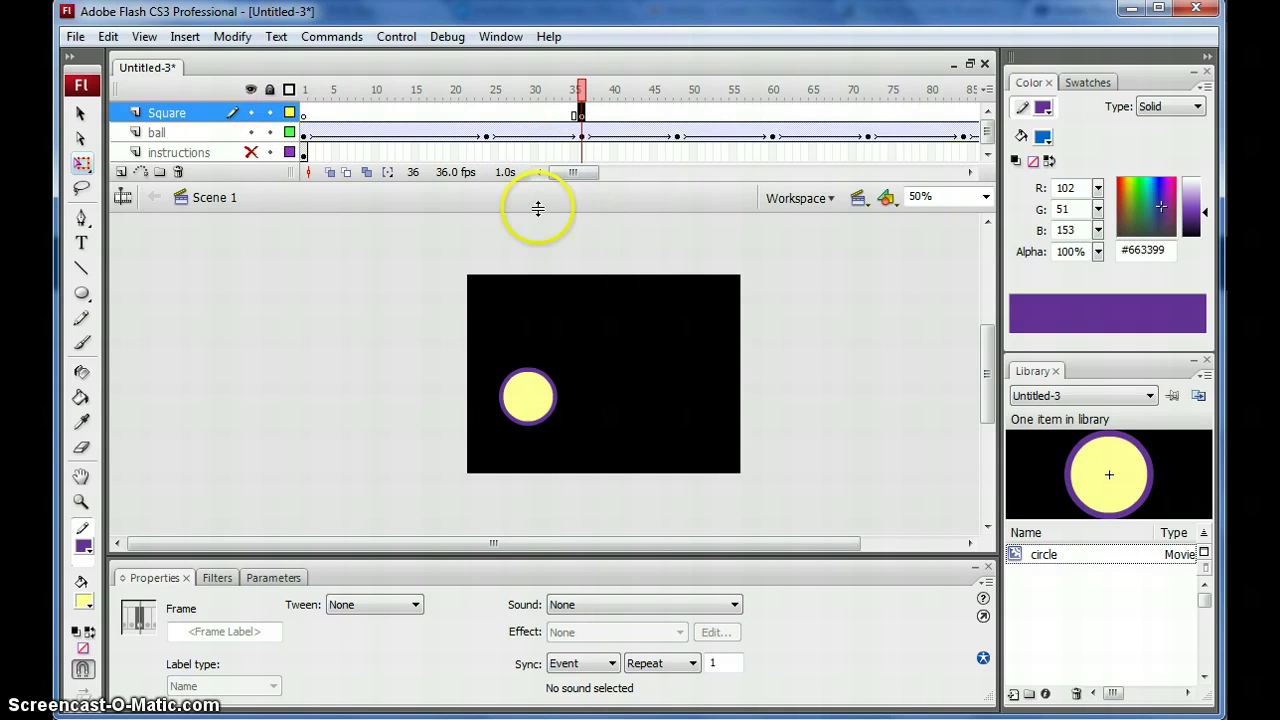
left_click(269, 152)
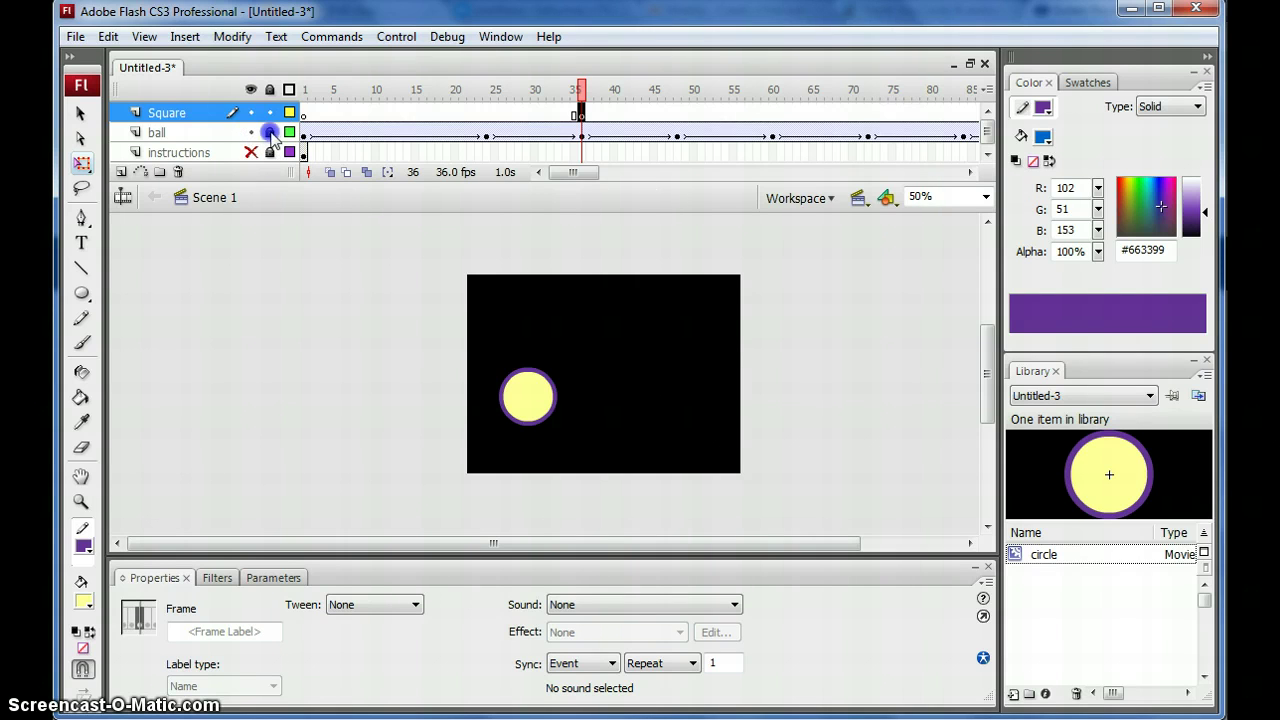
left_click(269, 132)
Choose the Rectangle tool with a rainbow gradient fill and red #FF0000 stroke
left_click(84, 295)
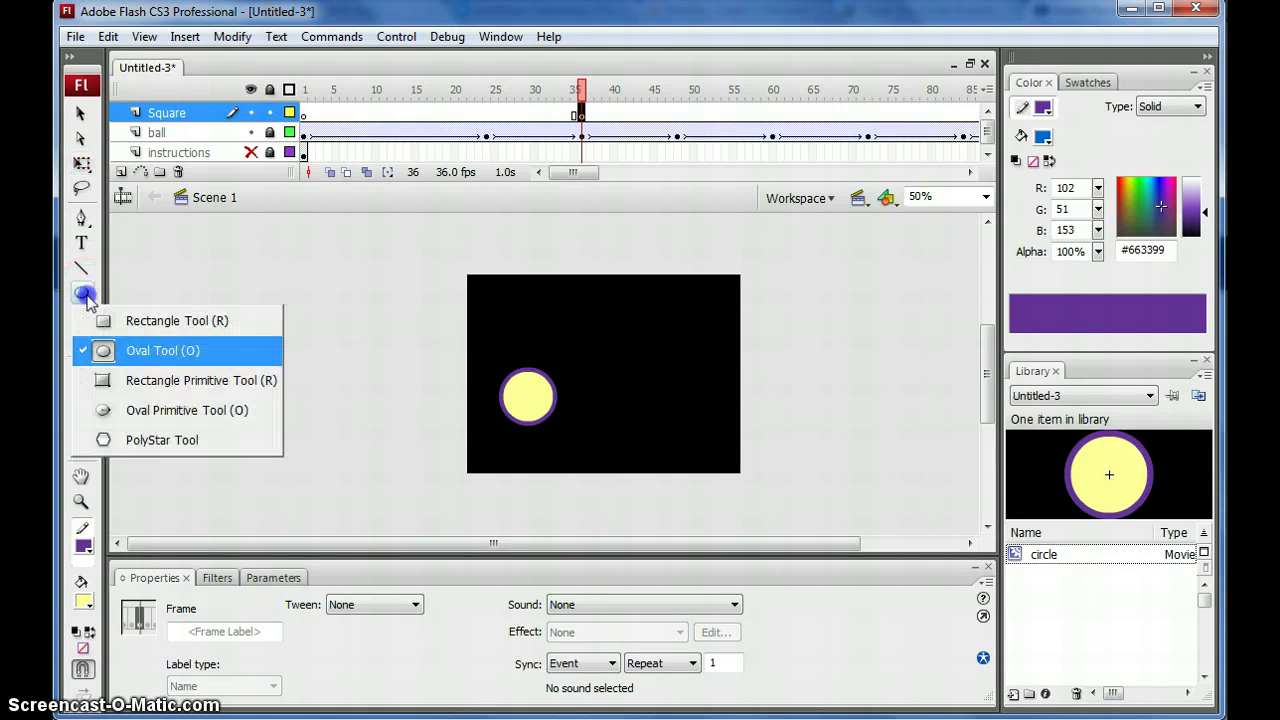
left_click(165, 322)
left_click(319, 627)
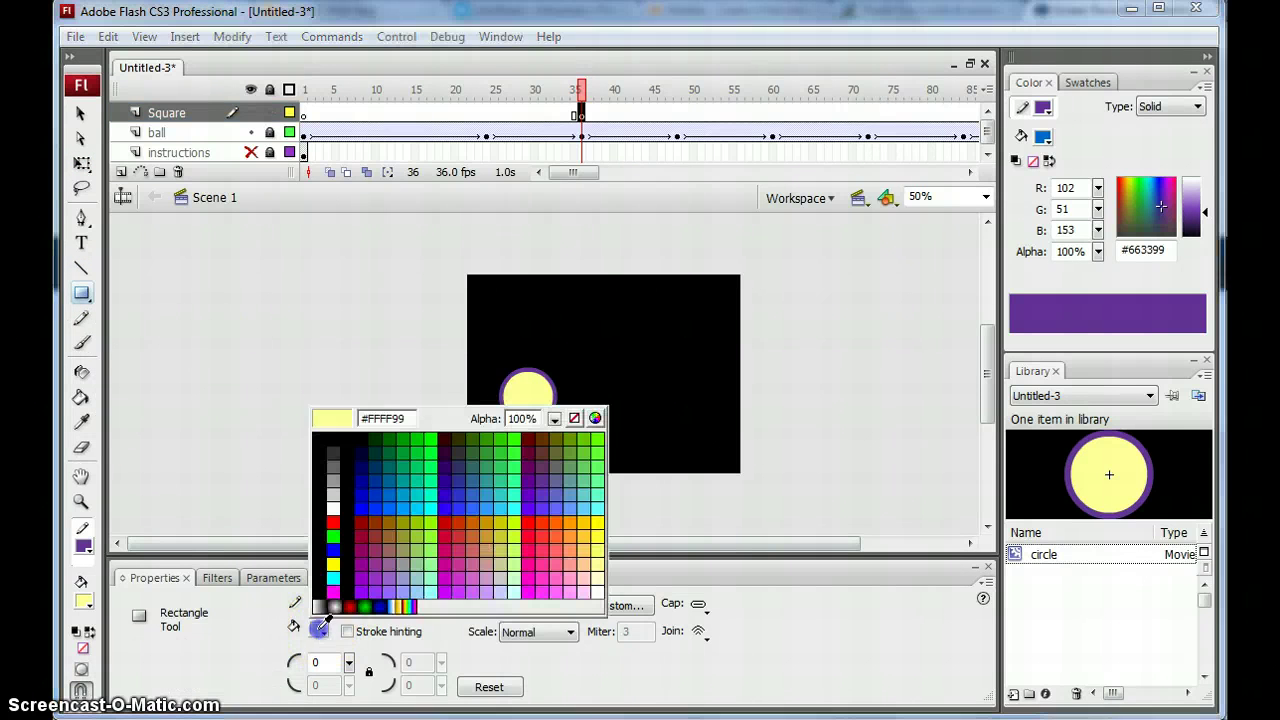
left_click(412, 603)
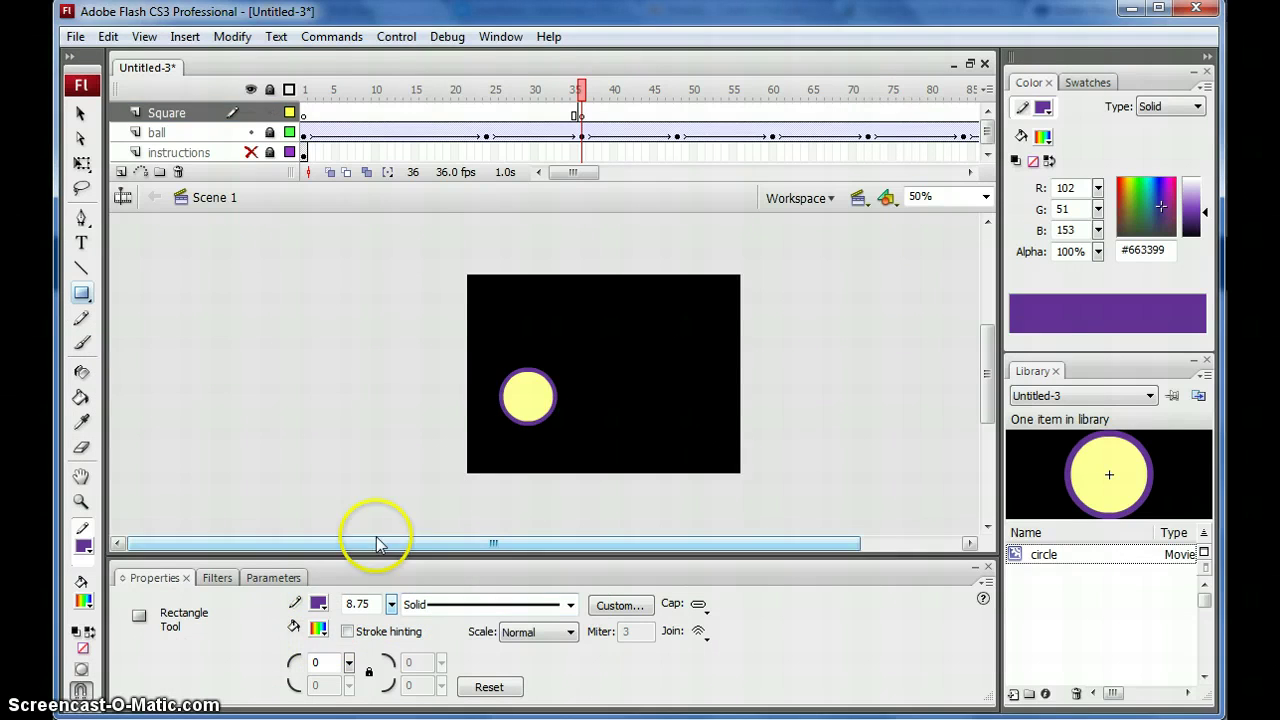
left_click(317, 608)
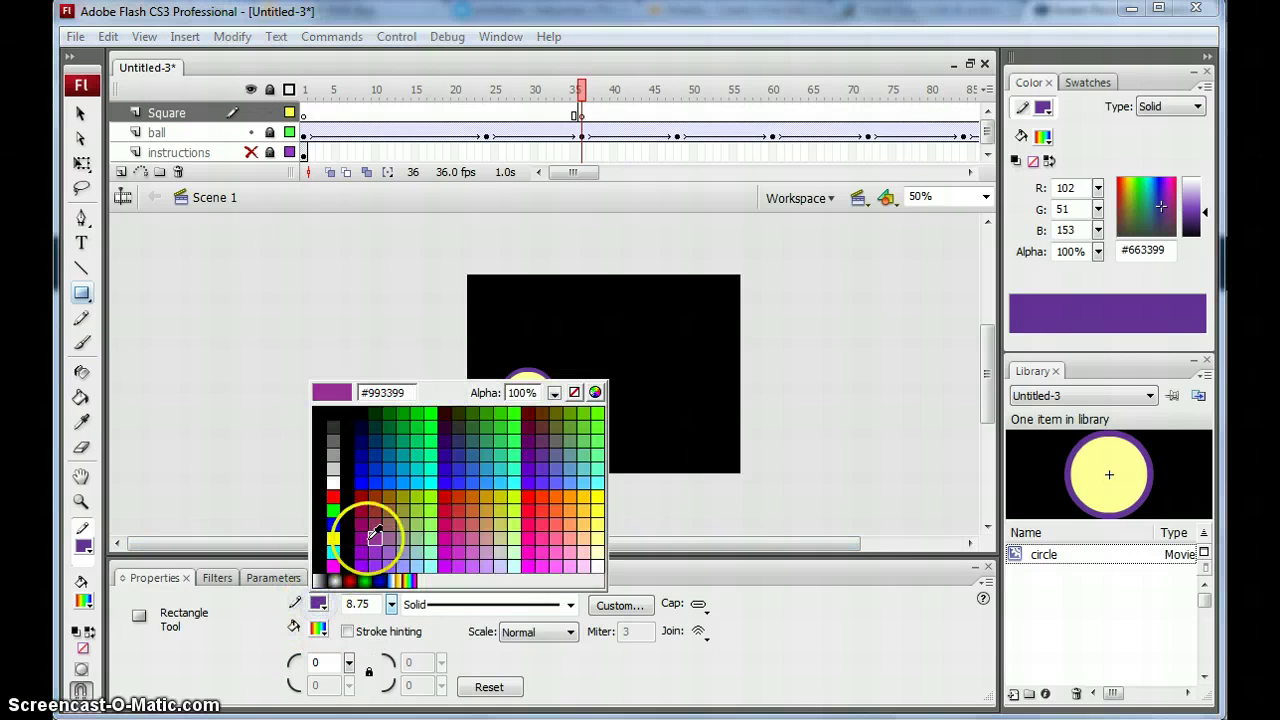
left_click(443, 440)
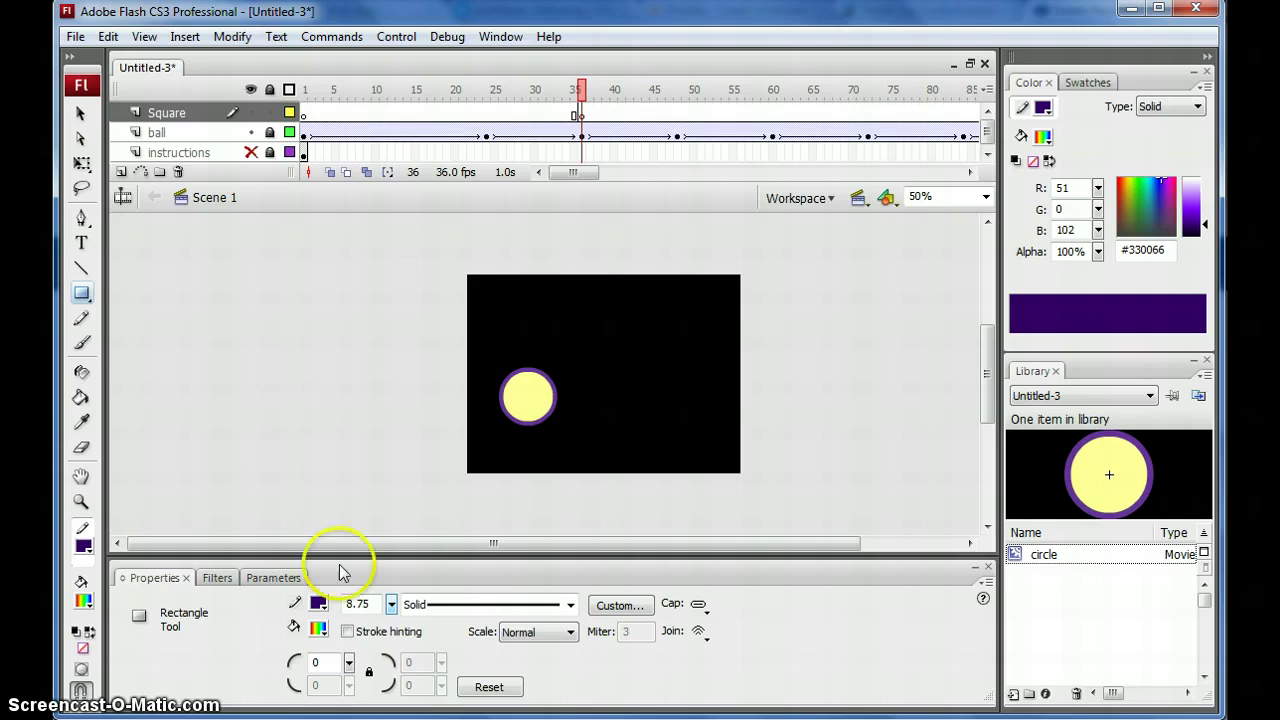
left_click(318, 604)
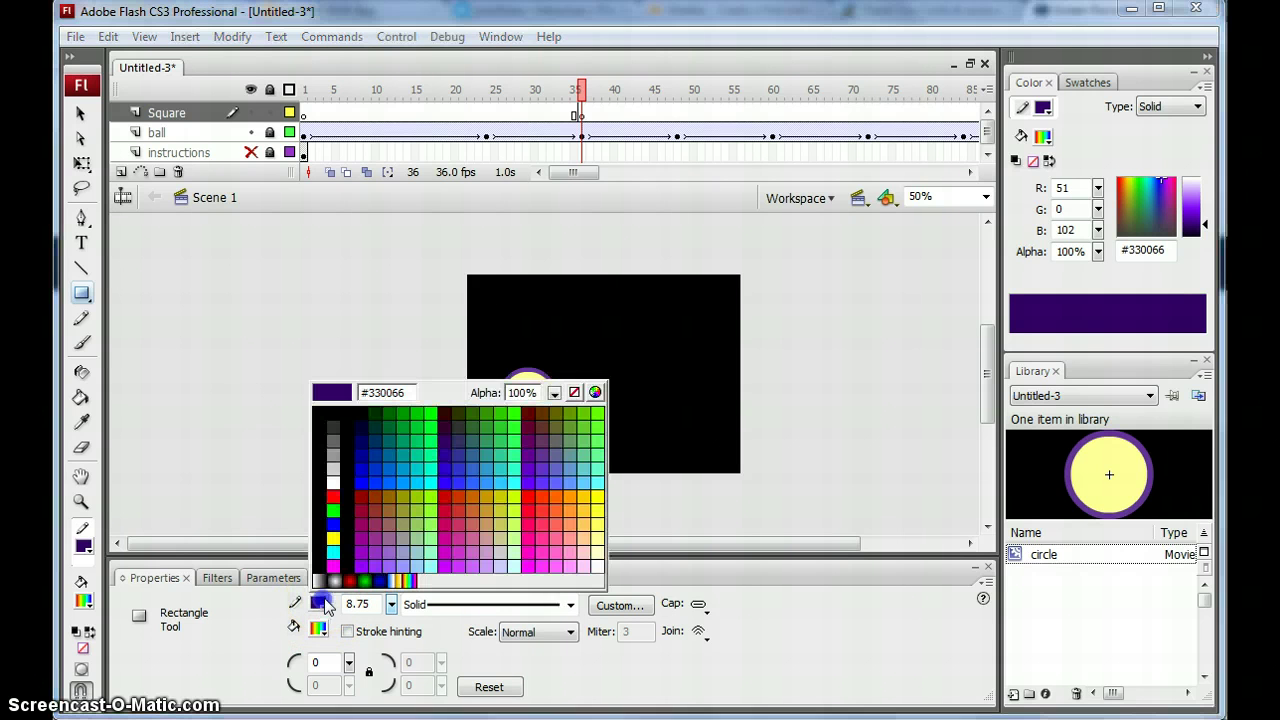
left_click(529, 494)
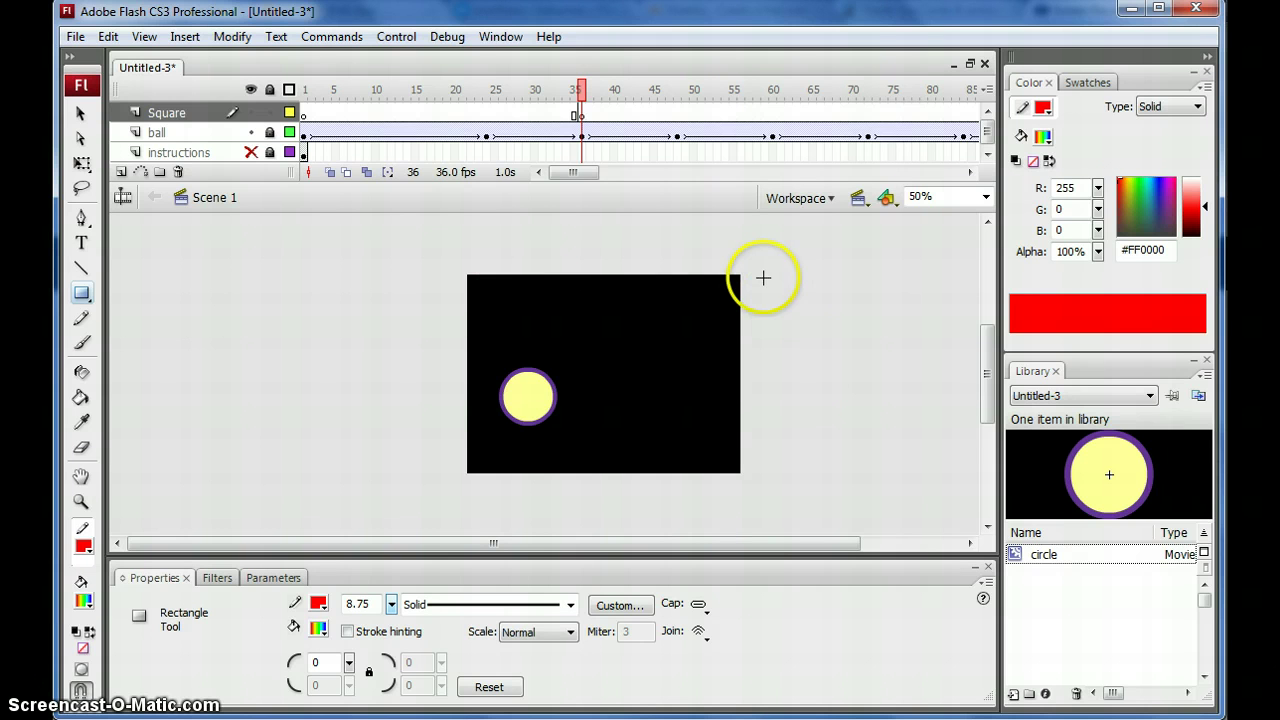
Draw the square on the pasteboard below the black stage
left_click(577, 491)
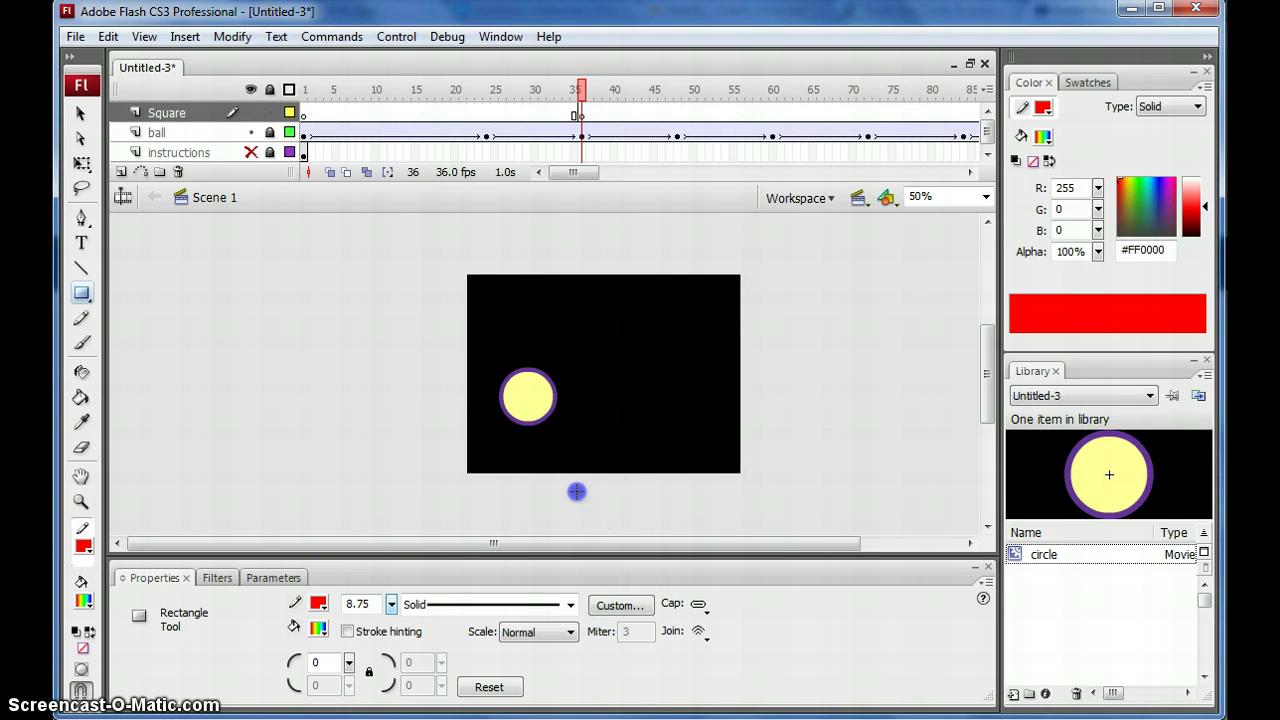
left_click_drag(638, 528, 632, 542)
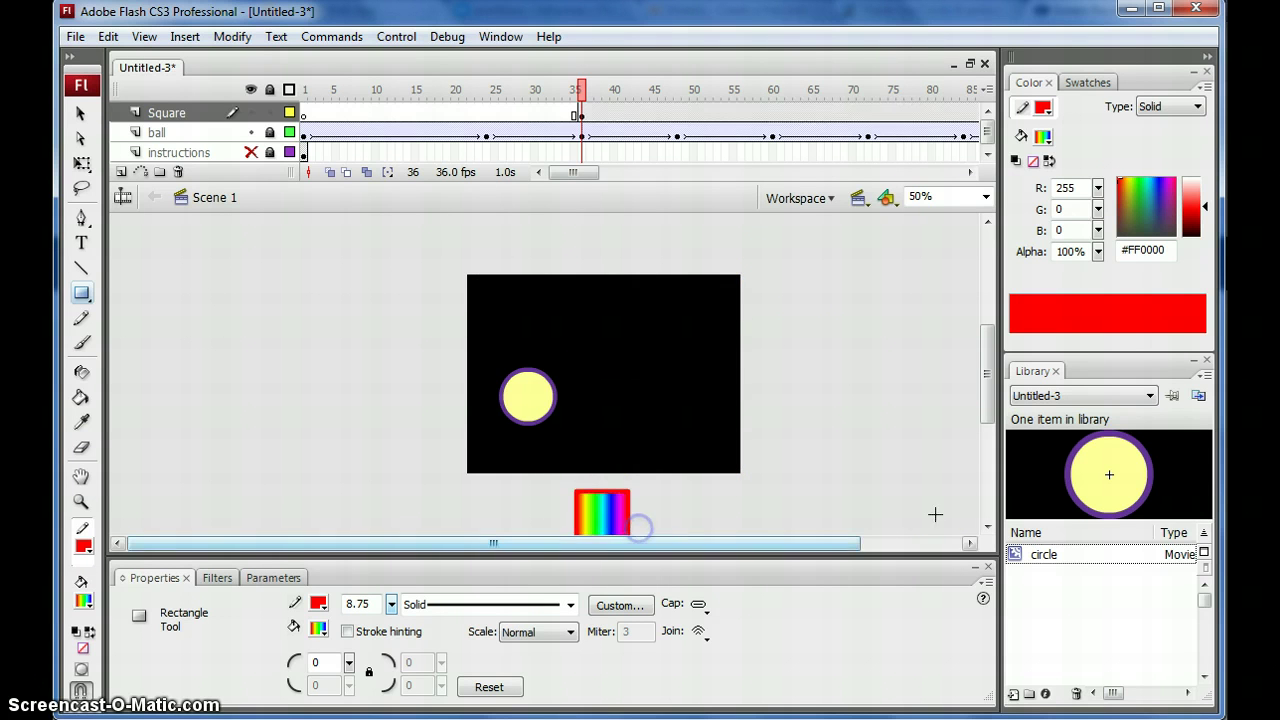
left_click_drag(986, 396, 988, 418)
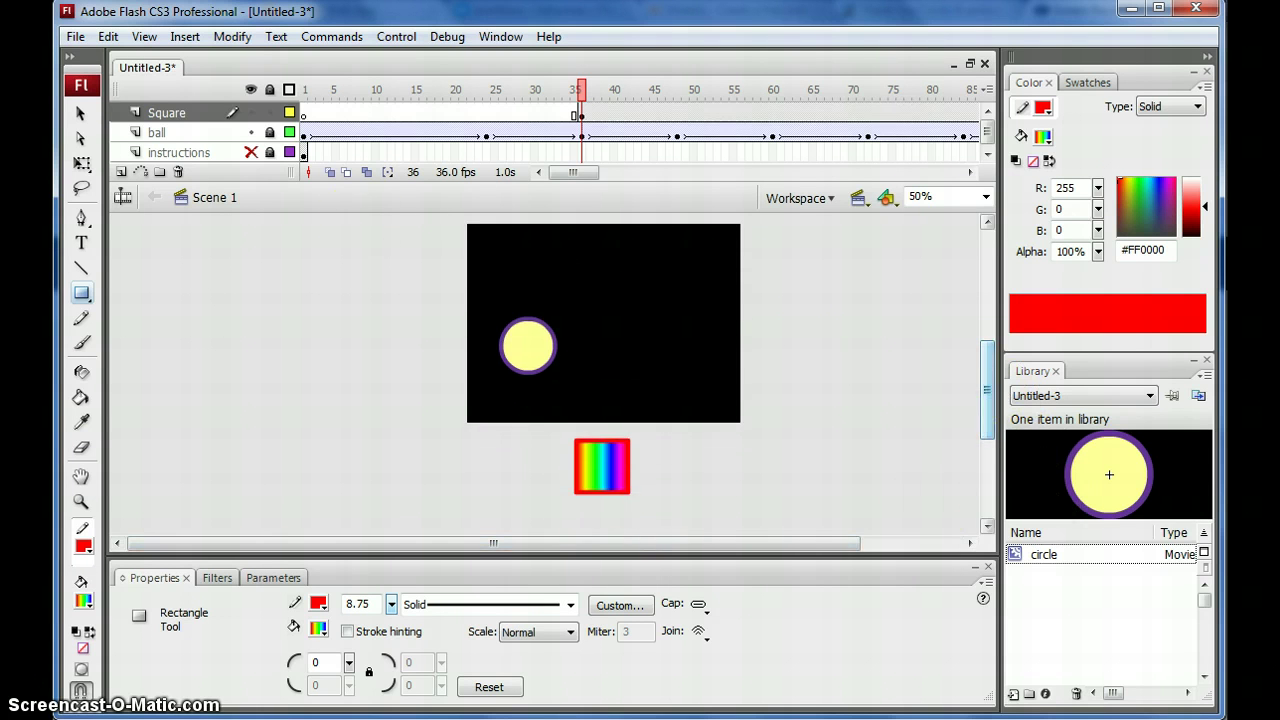
Show the instructions layer, then convert the frame-36 square into a movie clip named 'Square'
left_click(251, 152)
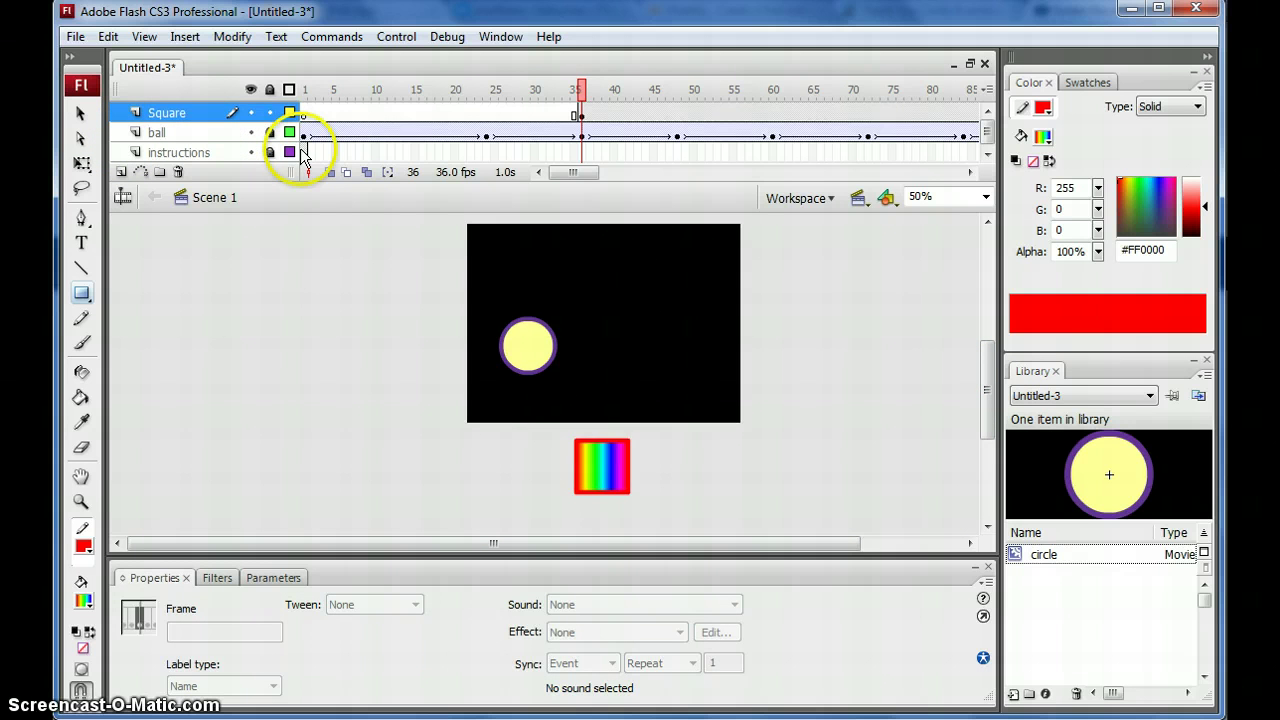
left_click(303, 153)
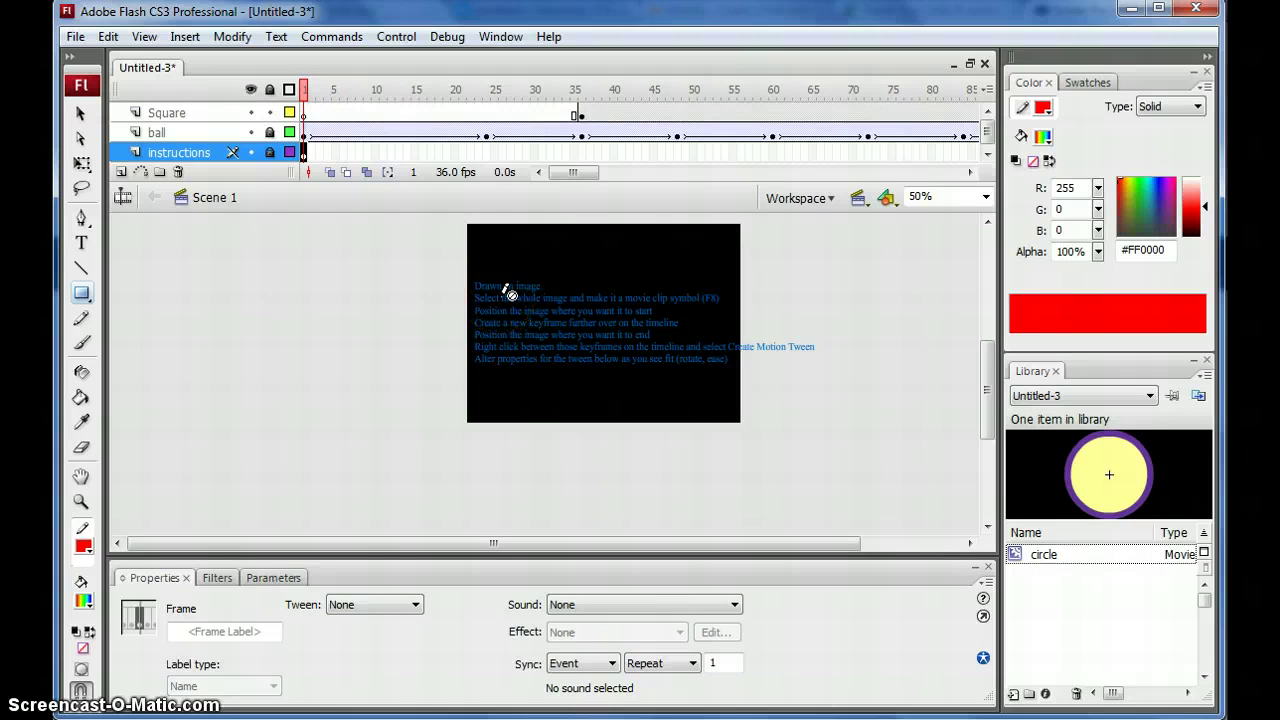
left_click(585, 114)
left_click(581, 114)
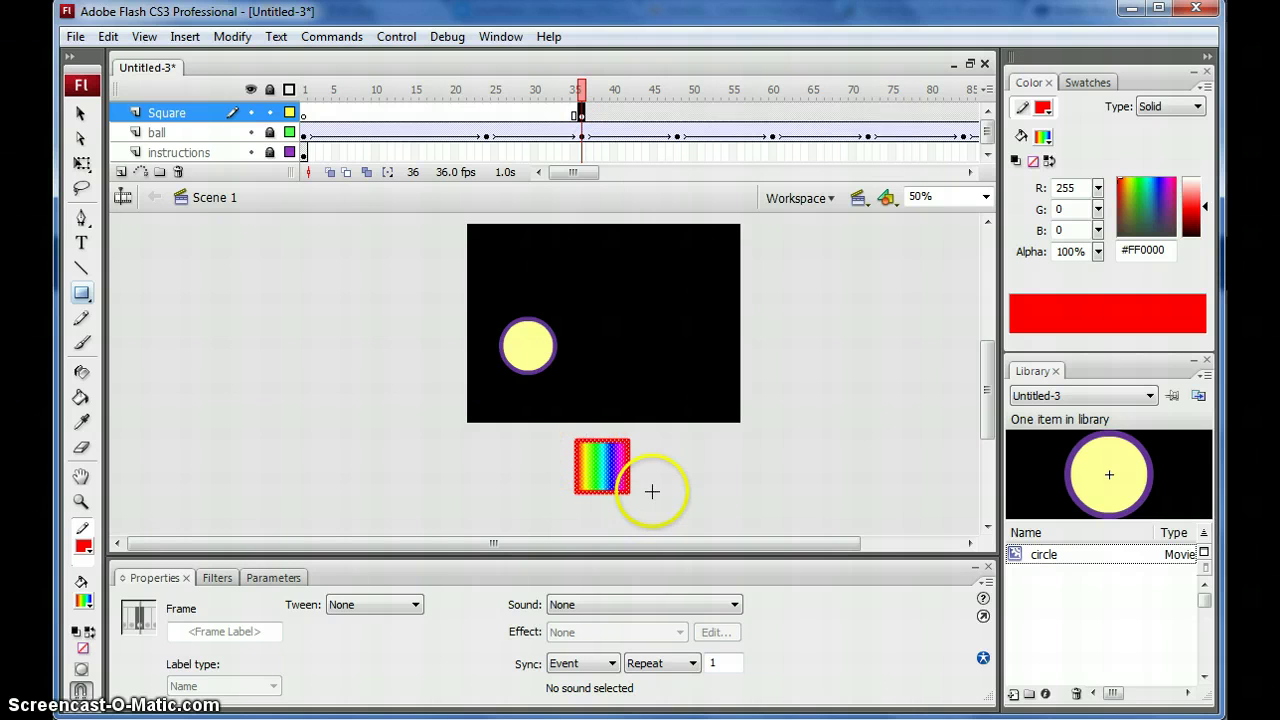
key("F8")
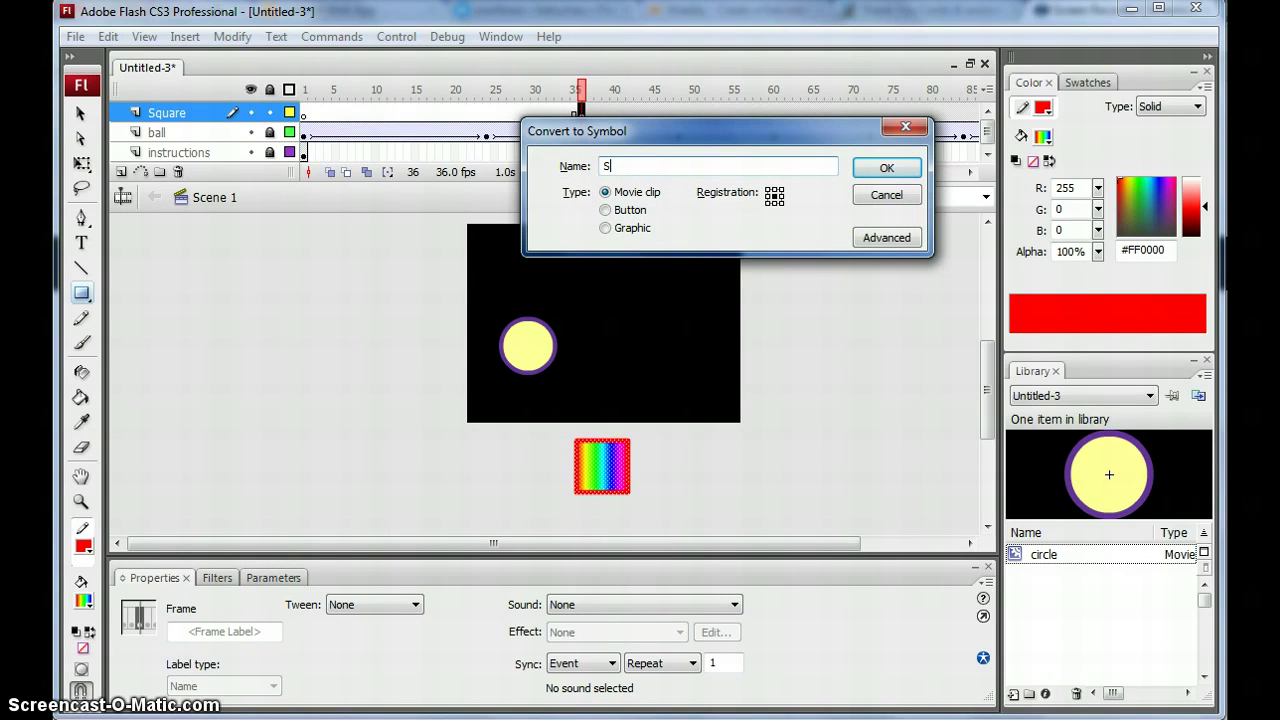
type("Square")
key("Return")
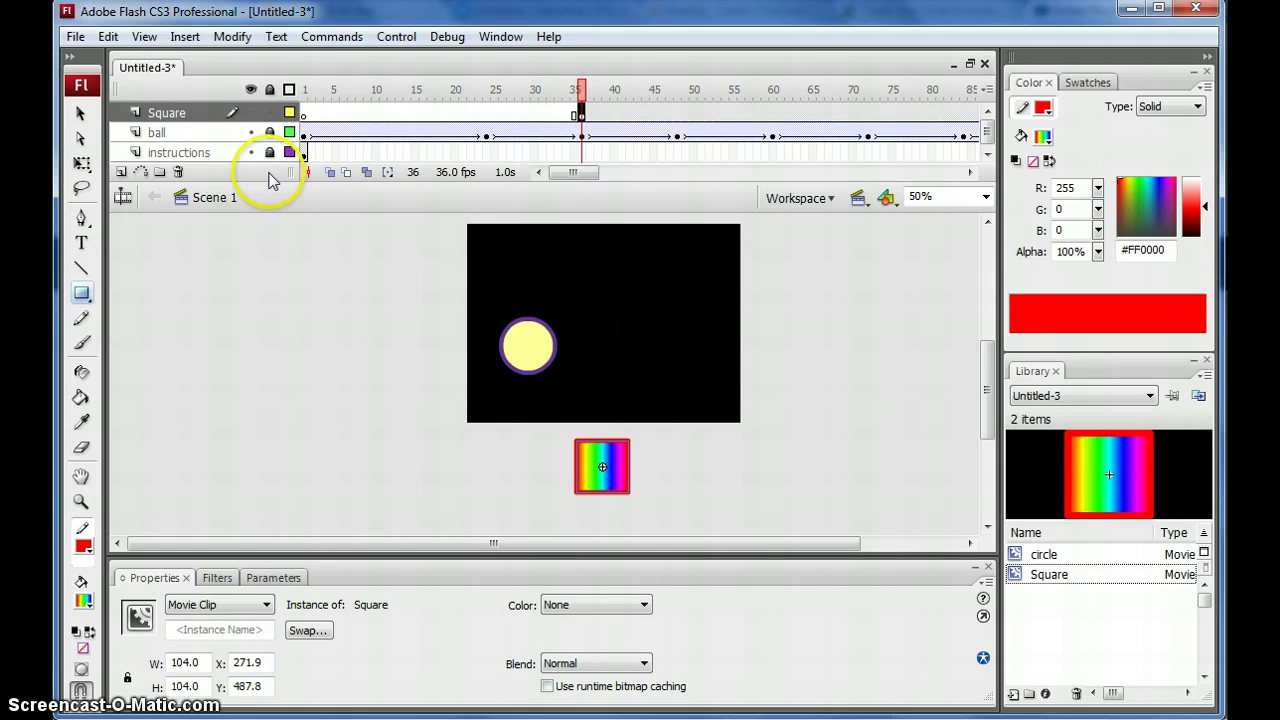
At frame 48, drag the rainbow square to the stage top and add a motion tween from frame 36
left_click(304, 152)
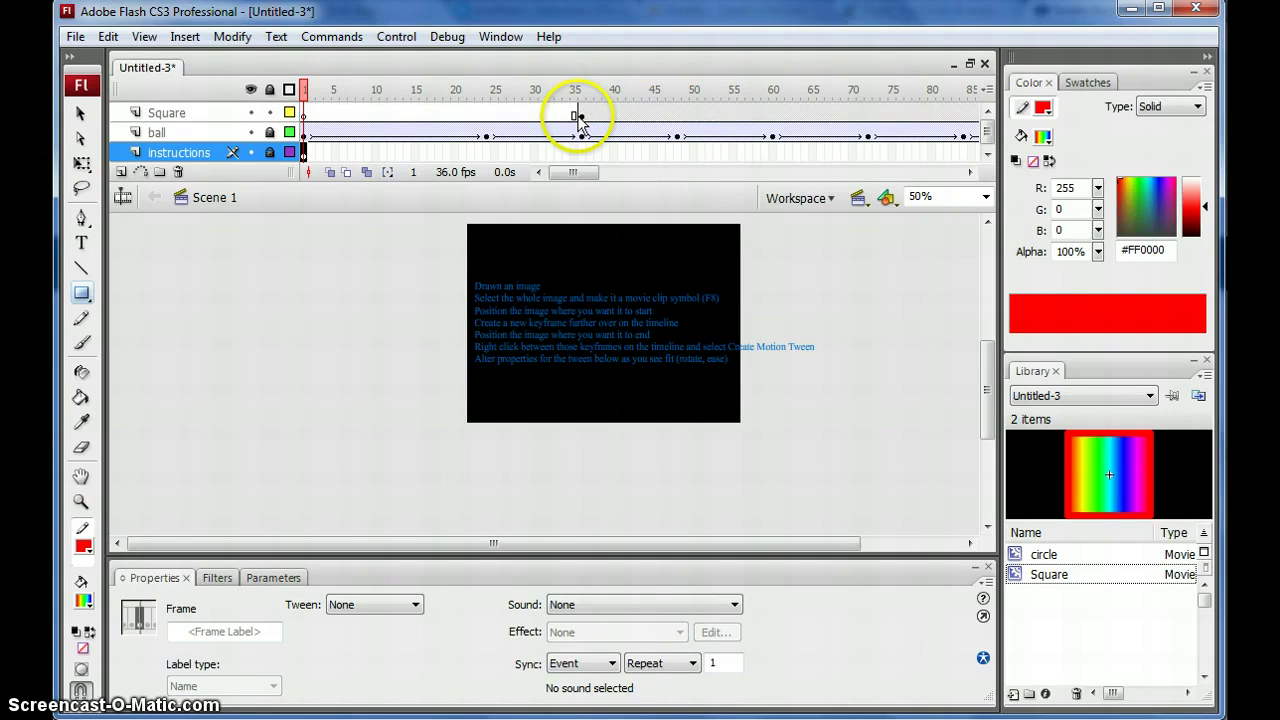
left_click(677, 114)
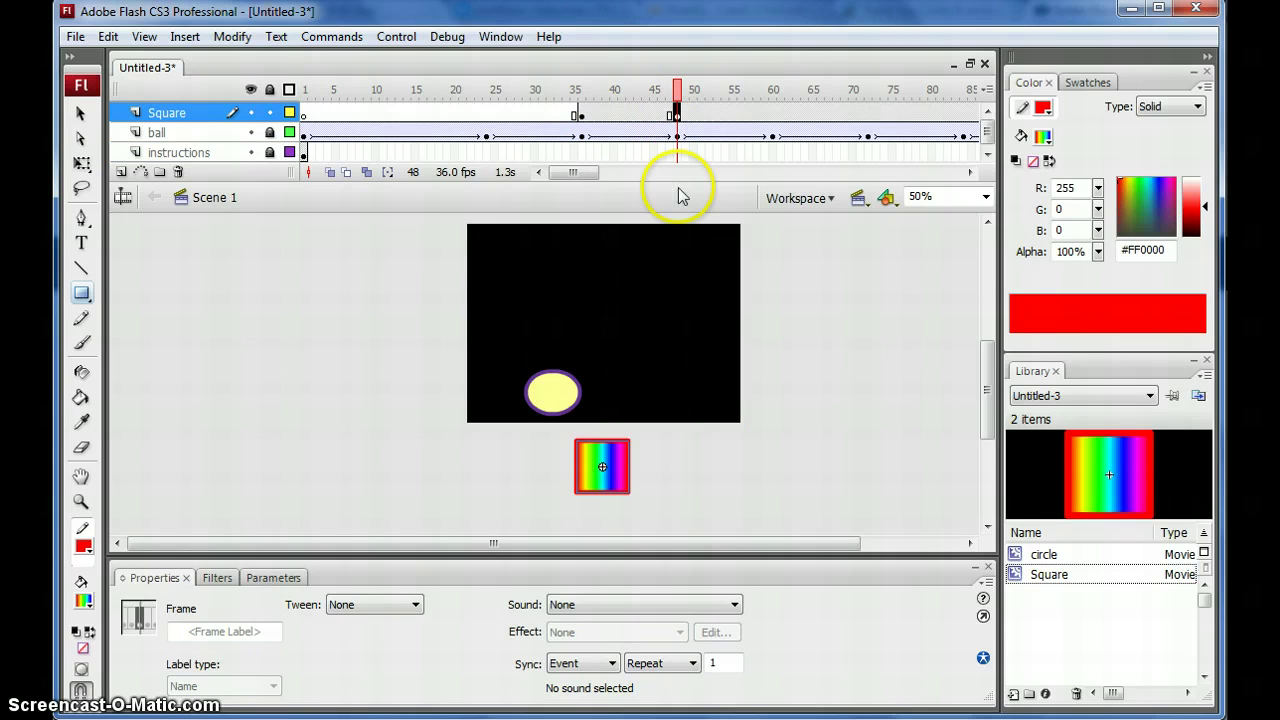
left_click(81, 113)
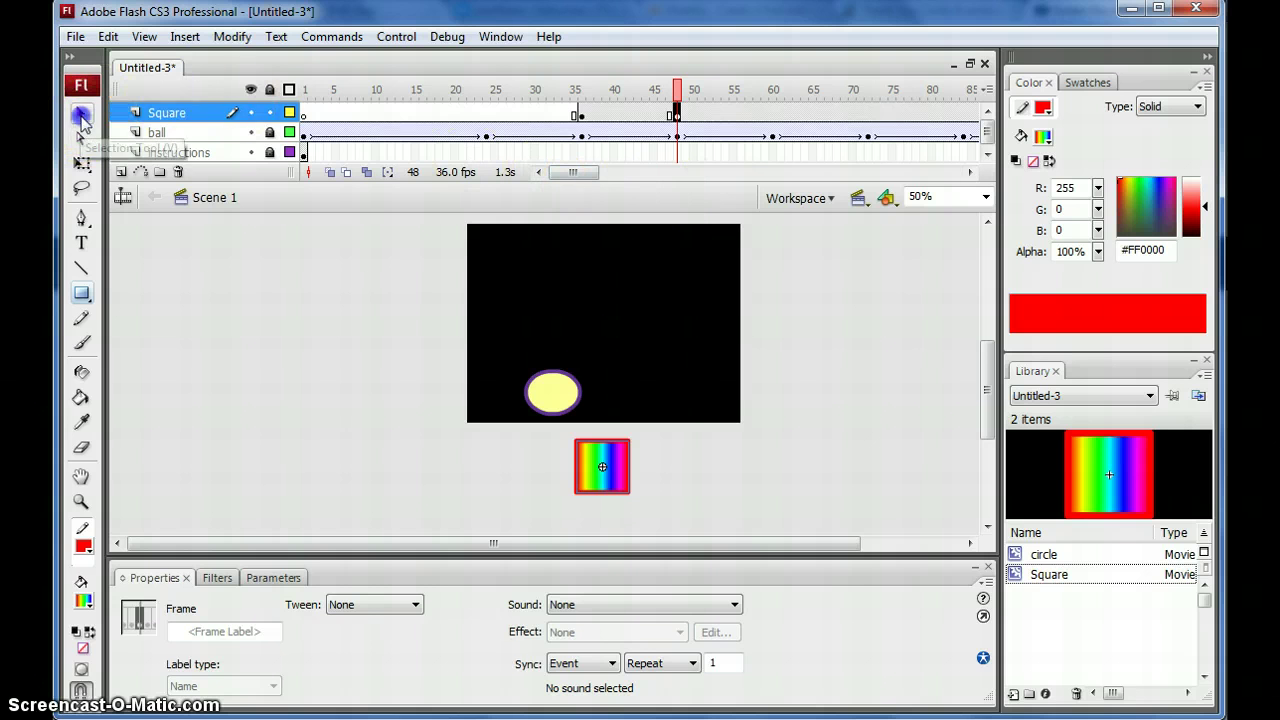
left_click(612, 478)
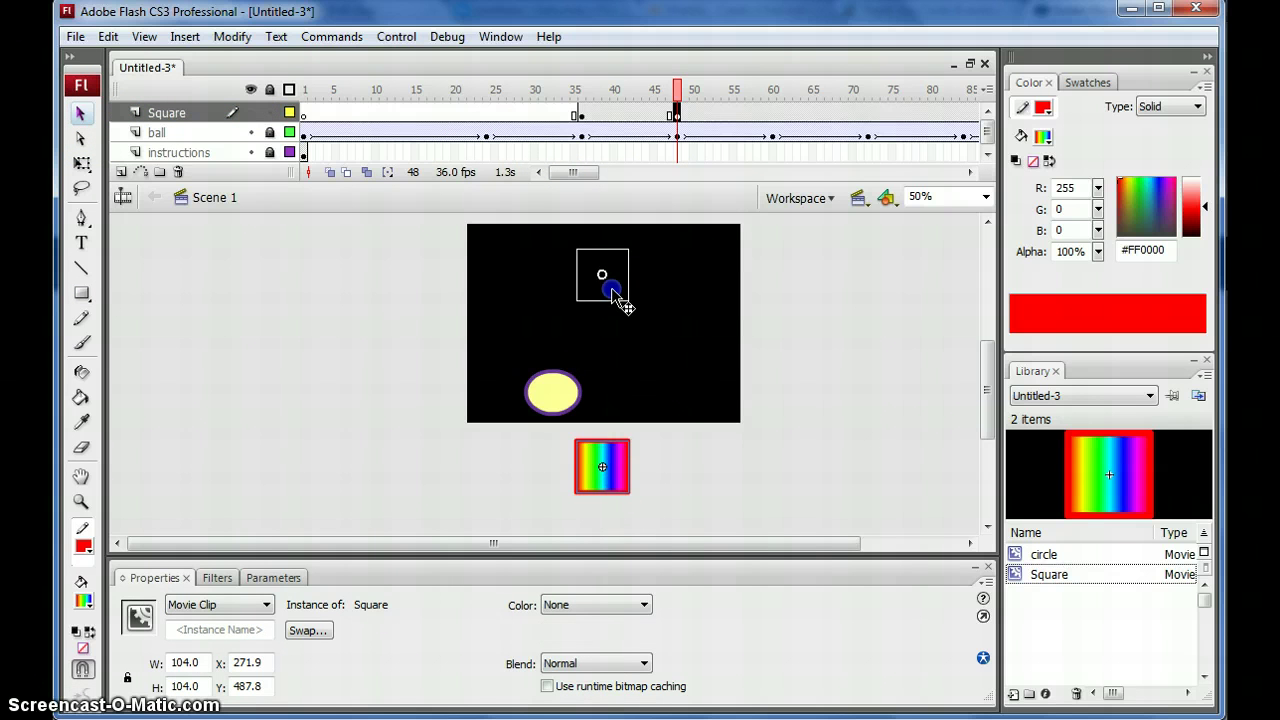
left_click_drag(623, 305, 623, 305)
right_click(641, 113)
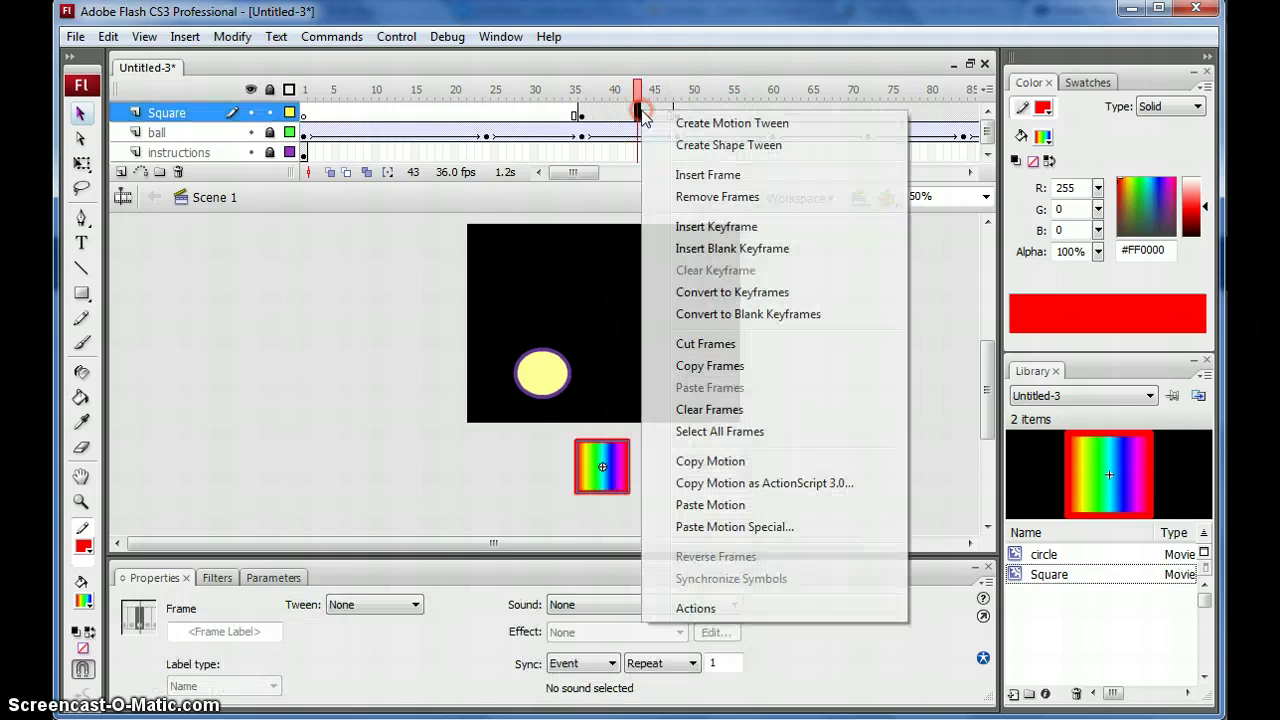
left_click(690, 123)
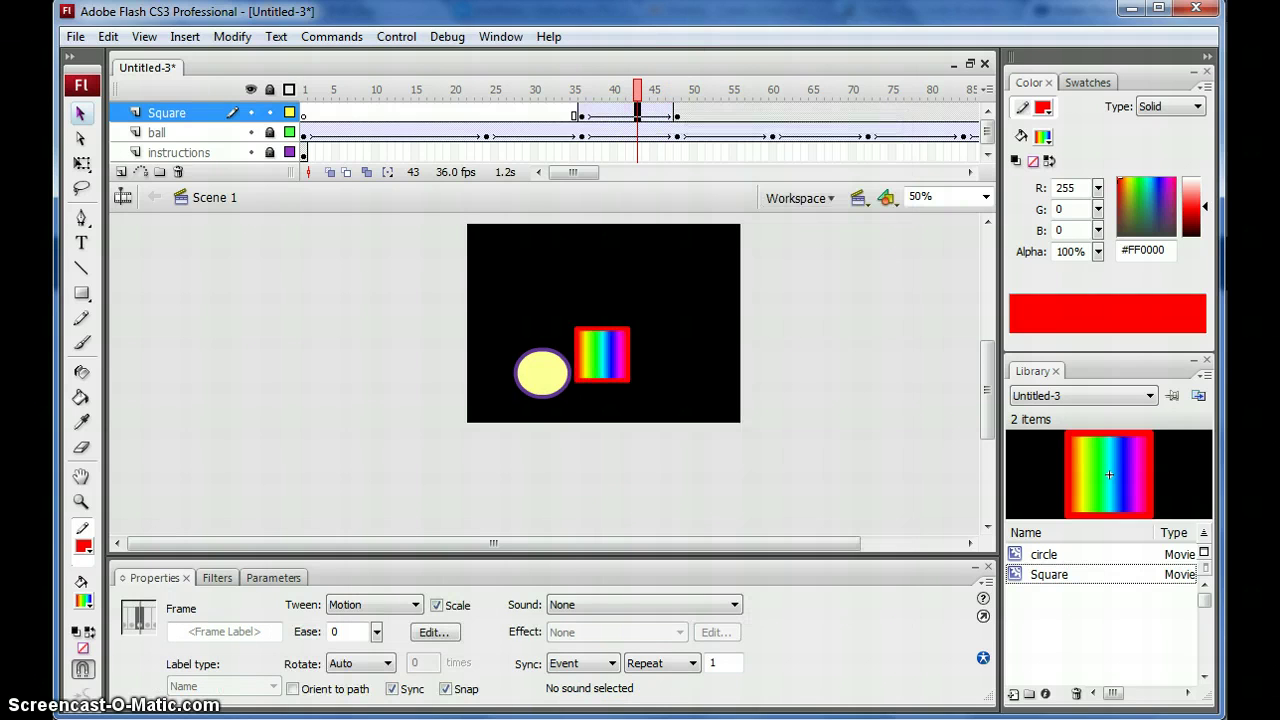
key("ctrl+Return")
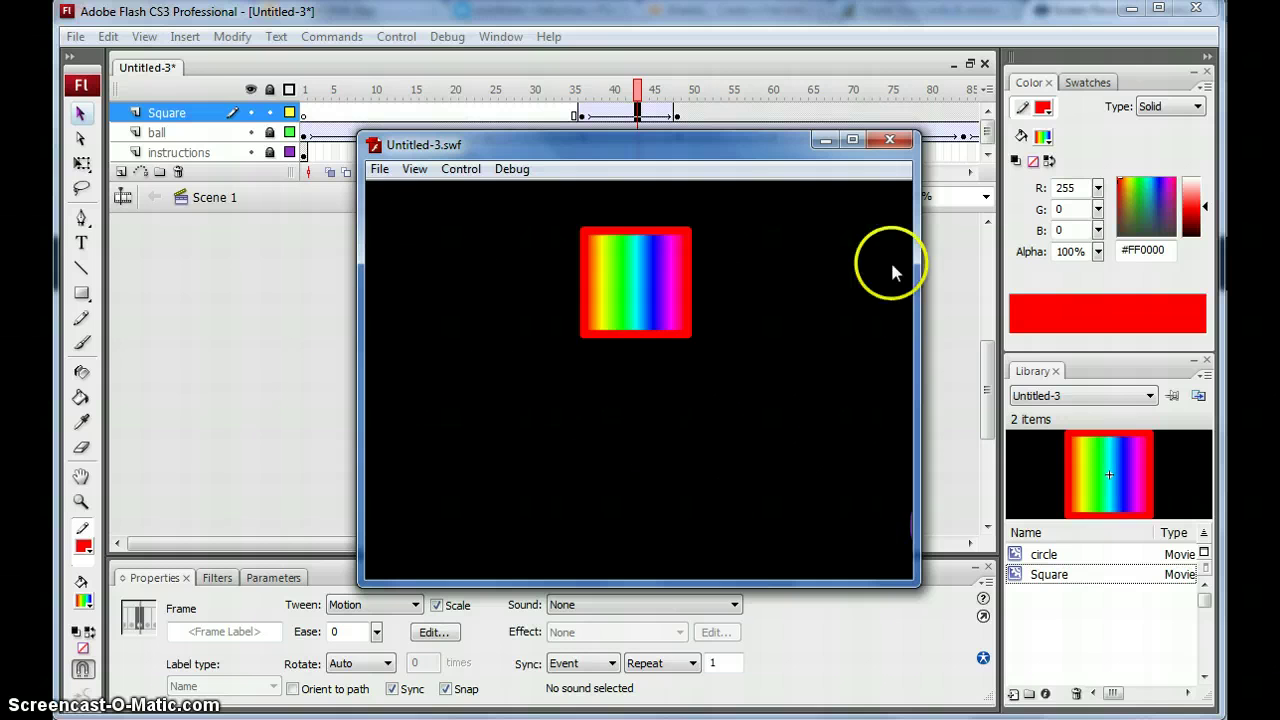
left_click(893, 141)
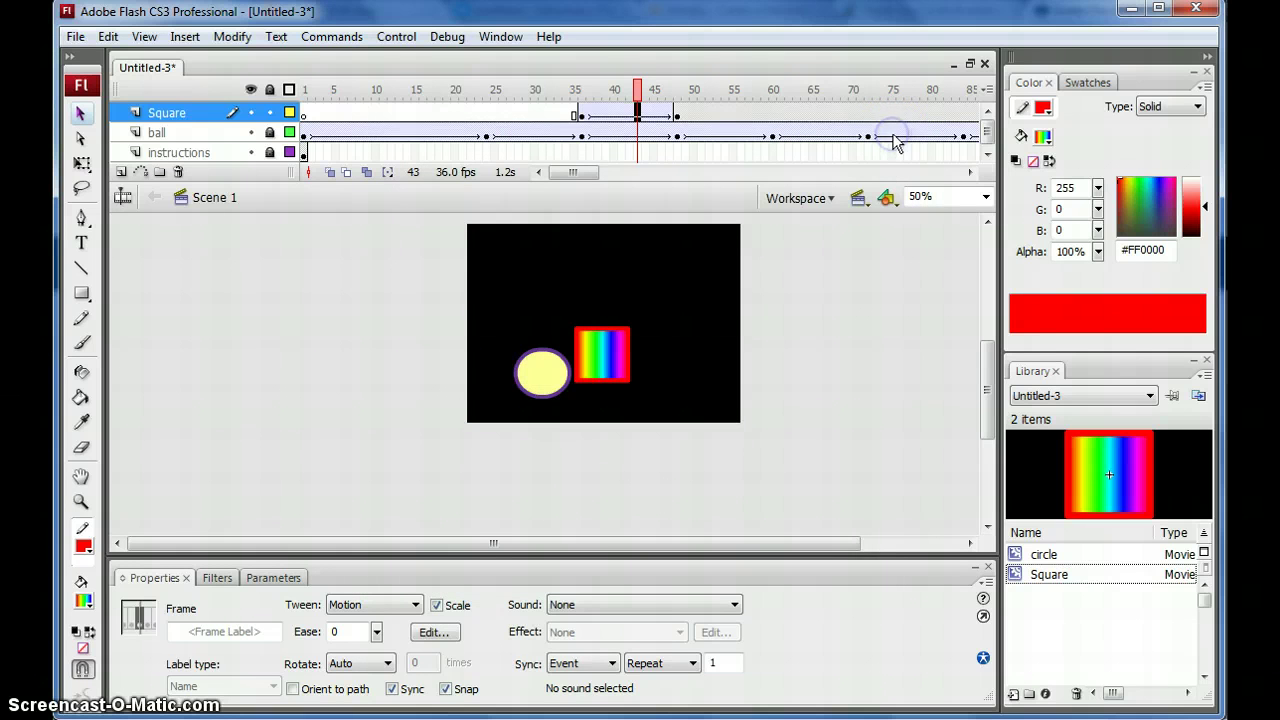
Set the square's tween at frame 39 to rotate clockwise and test-play the movie
left_click(614, 113)
left_click(605, 113)
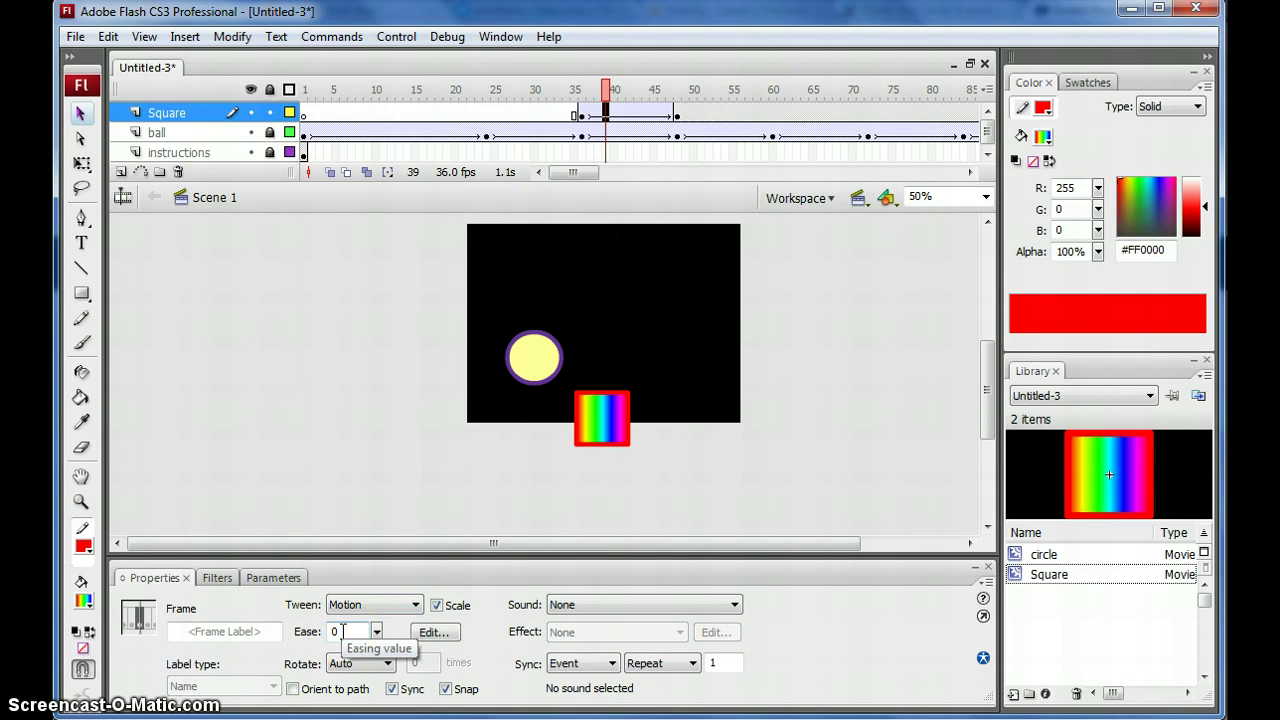
left_click(370, 664)
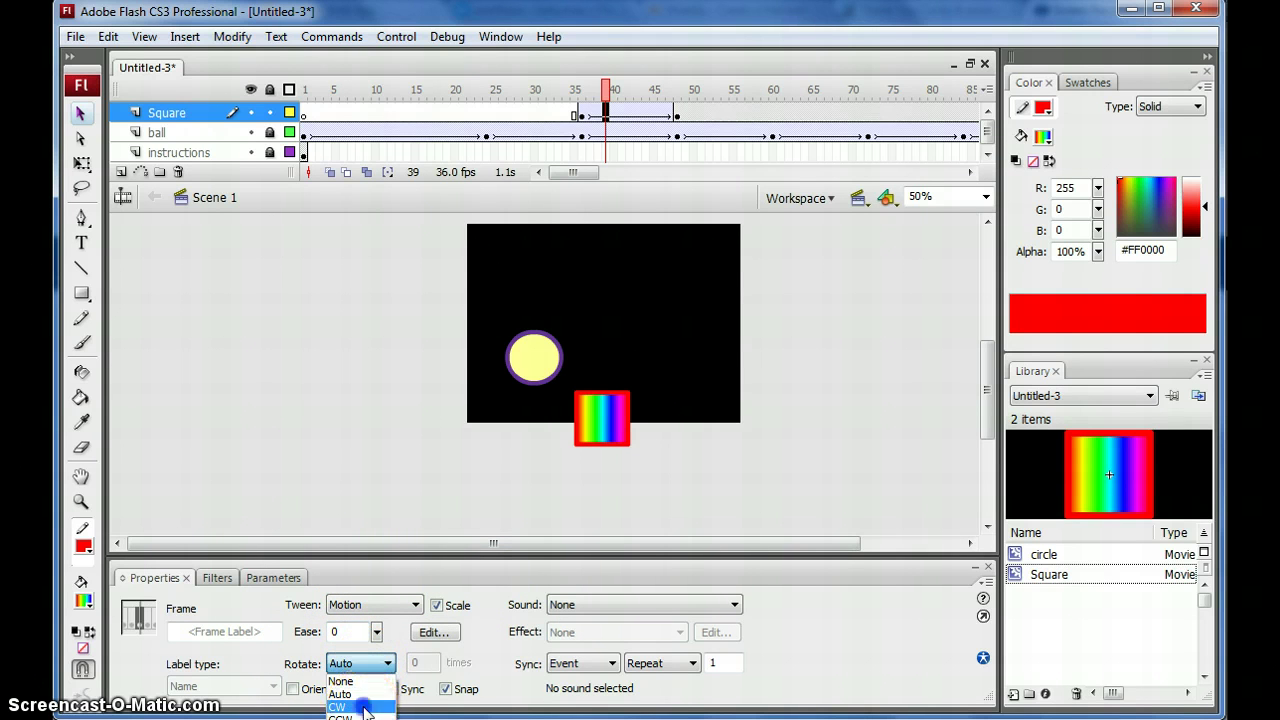
left_click(340, 707)
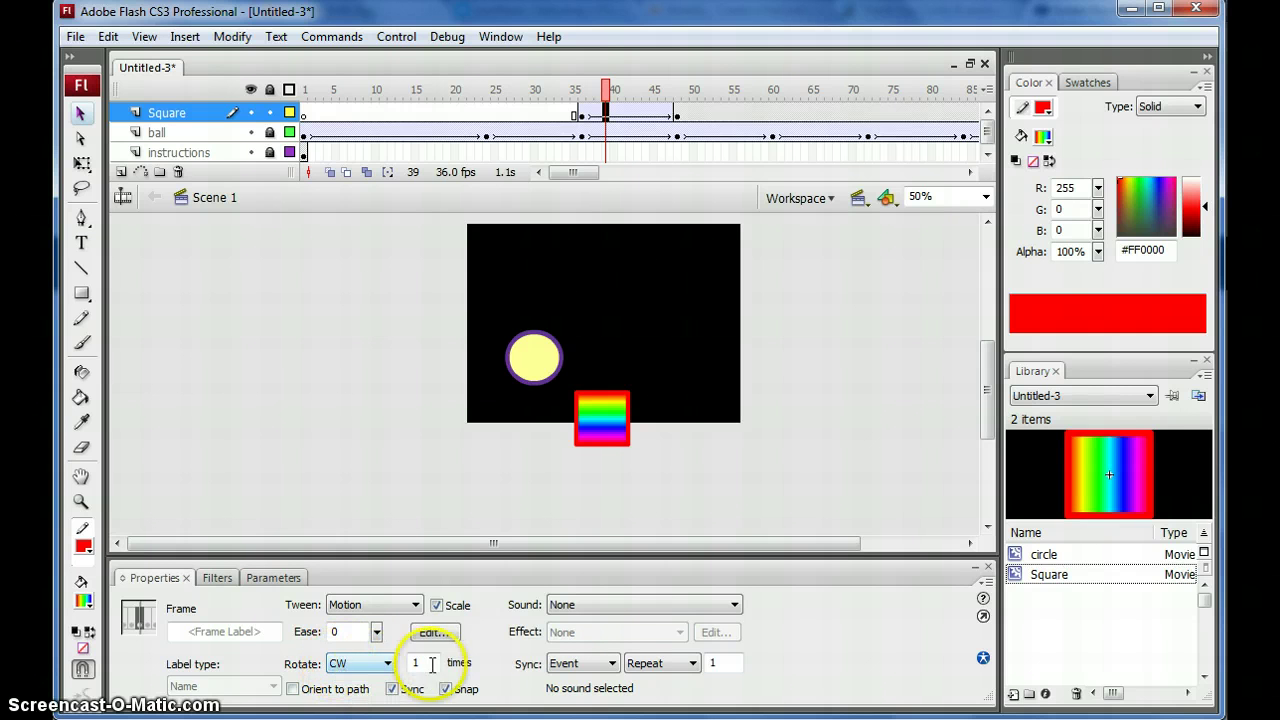
key("ctrl+Return")
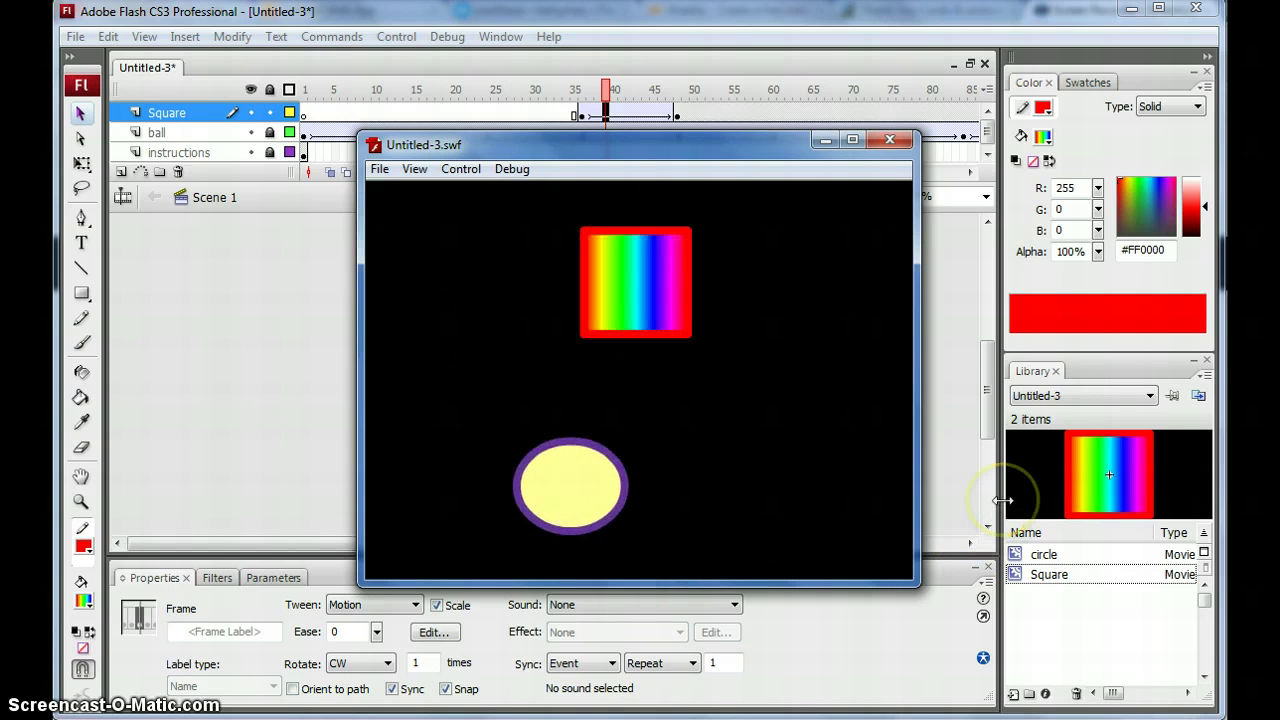
left_click(889, 139)
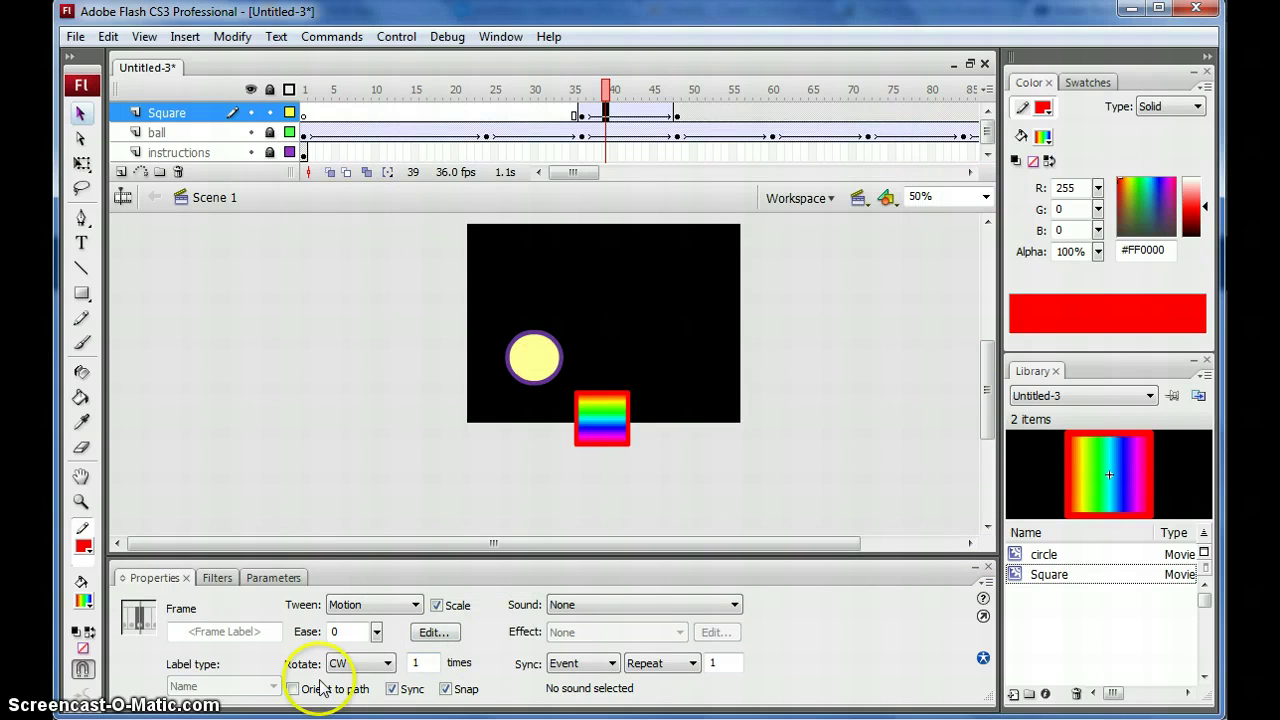
Change the clockwise rotation count to 3, then 2, test-playing each version
double_click(415, 663)
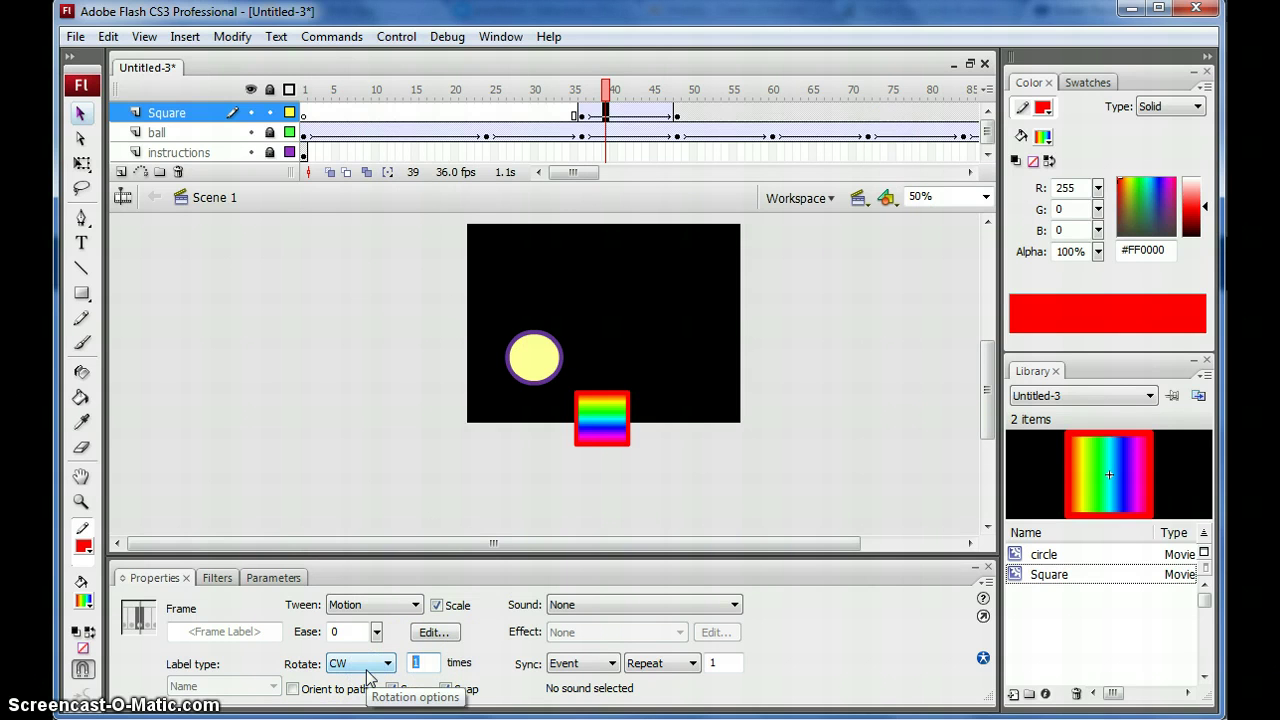
key("ctrl+Return")
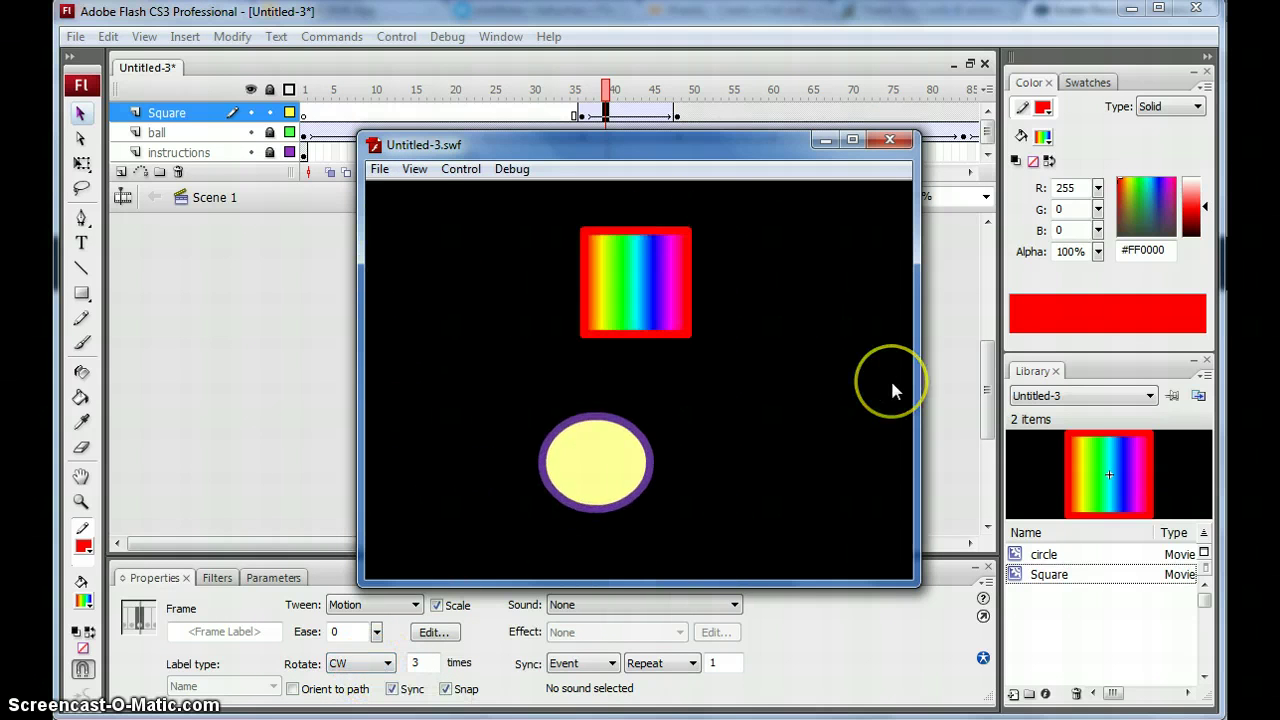
left_click(895, 140)
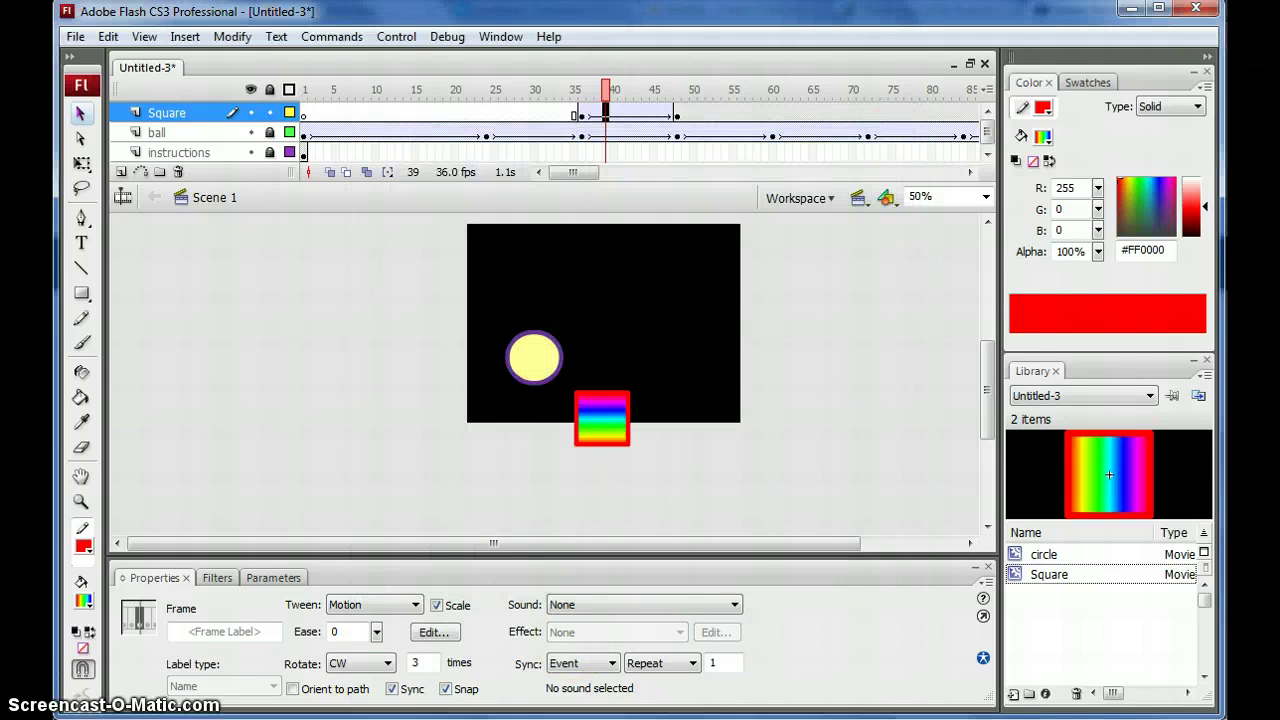
left_click_drag(418, 663, 385, 663)
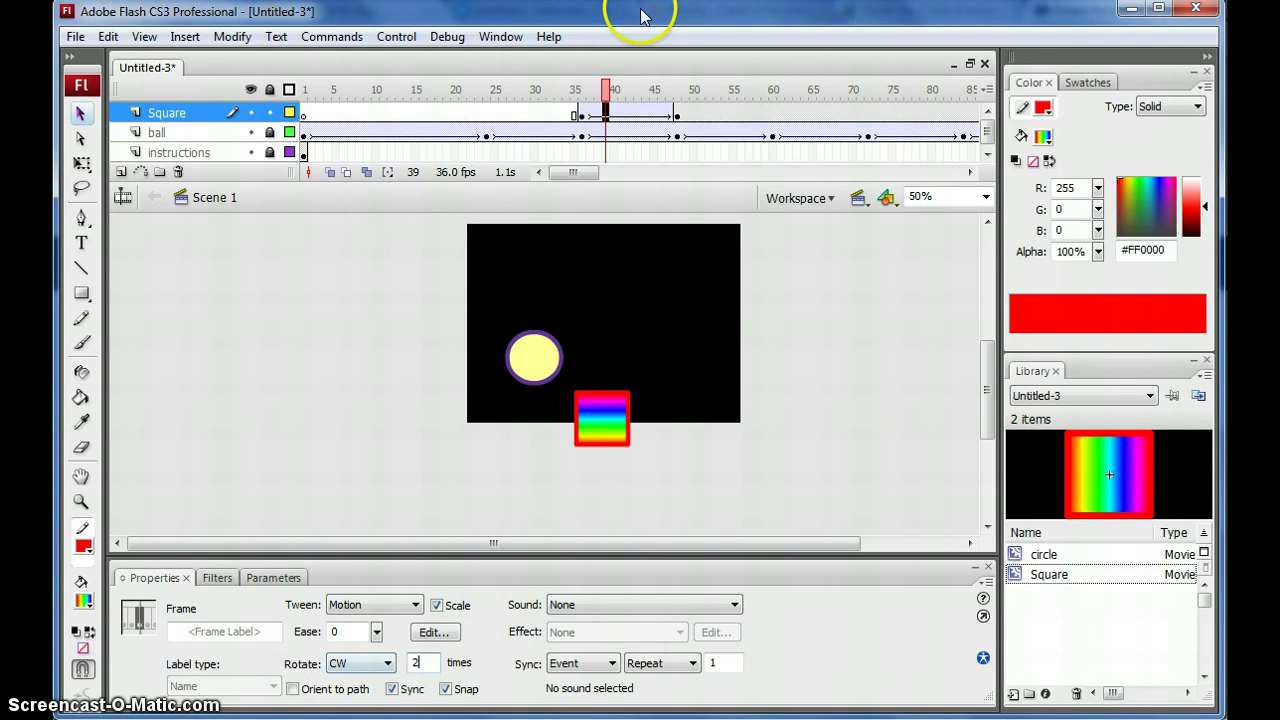
key("ctrl+Return")
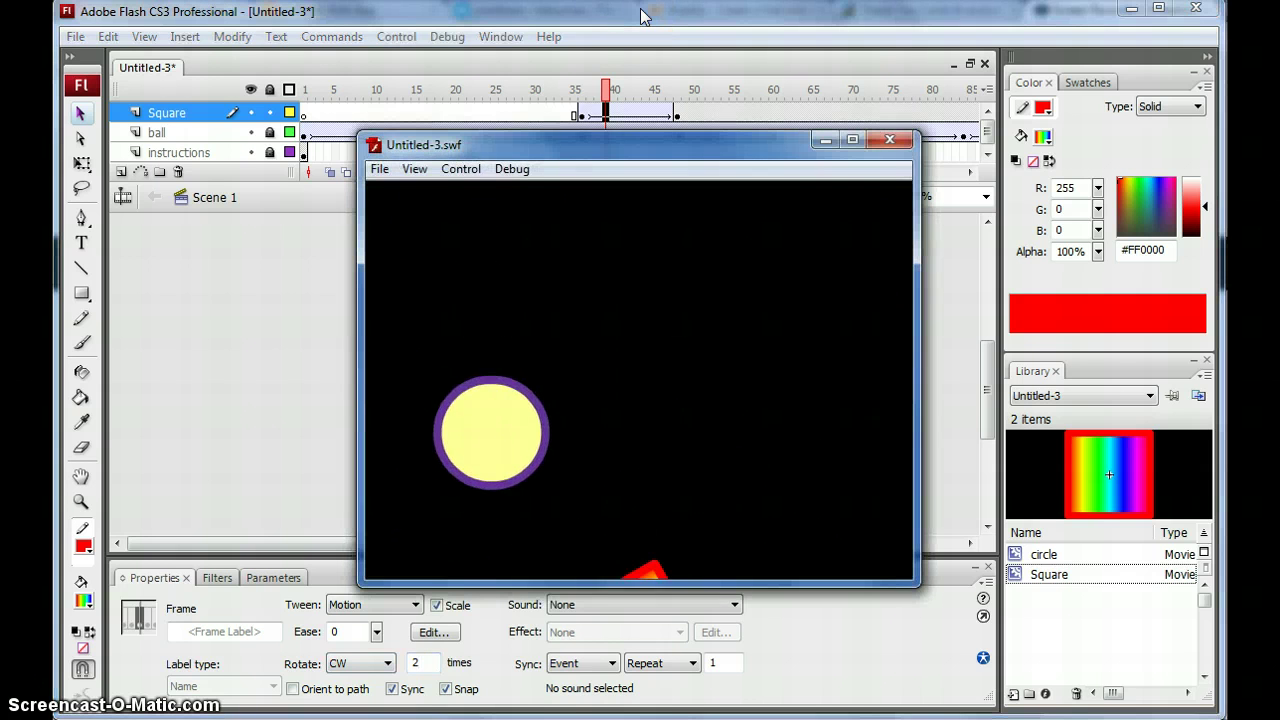
left_click(892, 146)
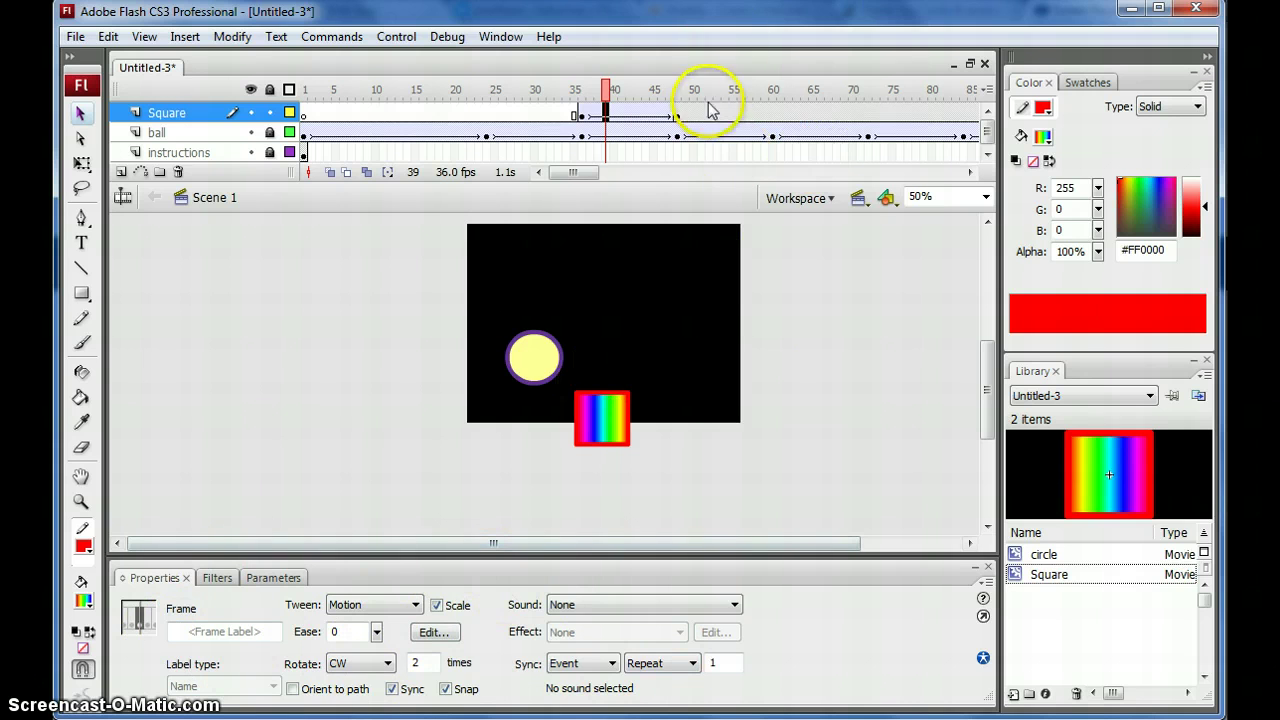
At frame 60, move the square to the lower-left of the stage
left_click(677, 114)
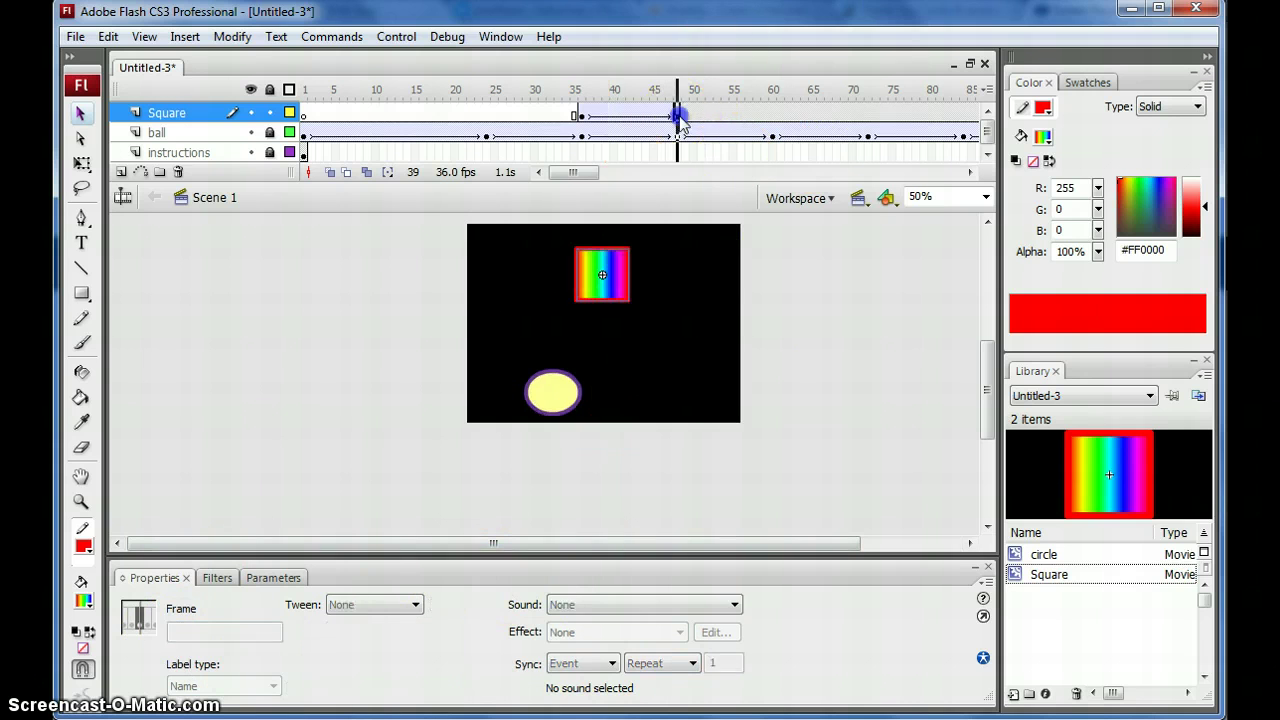
left_click(773, 113)
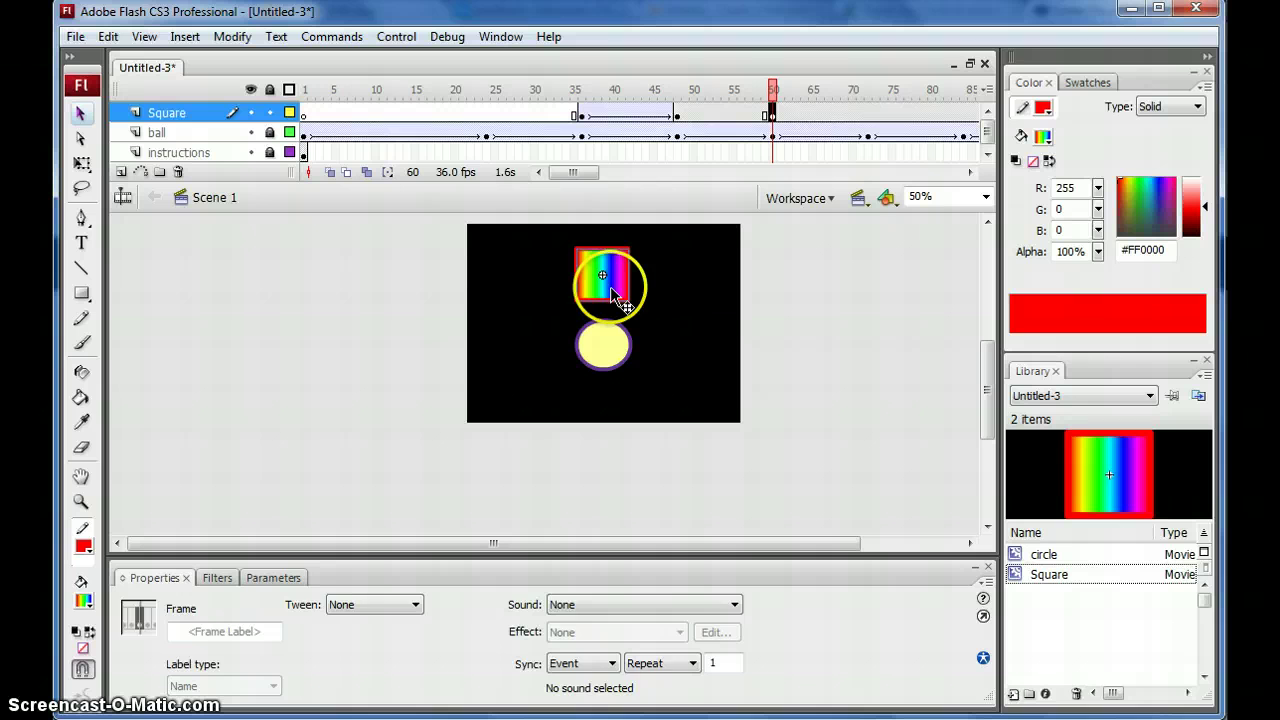
left_click_drag(613, 293, 518, 395)
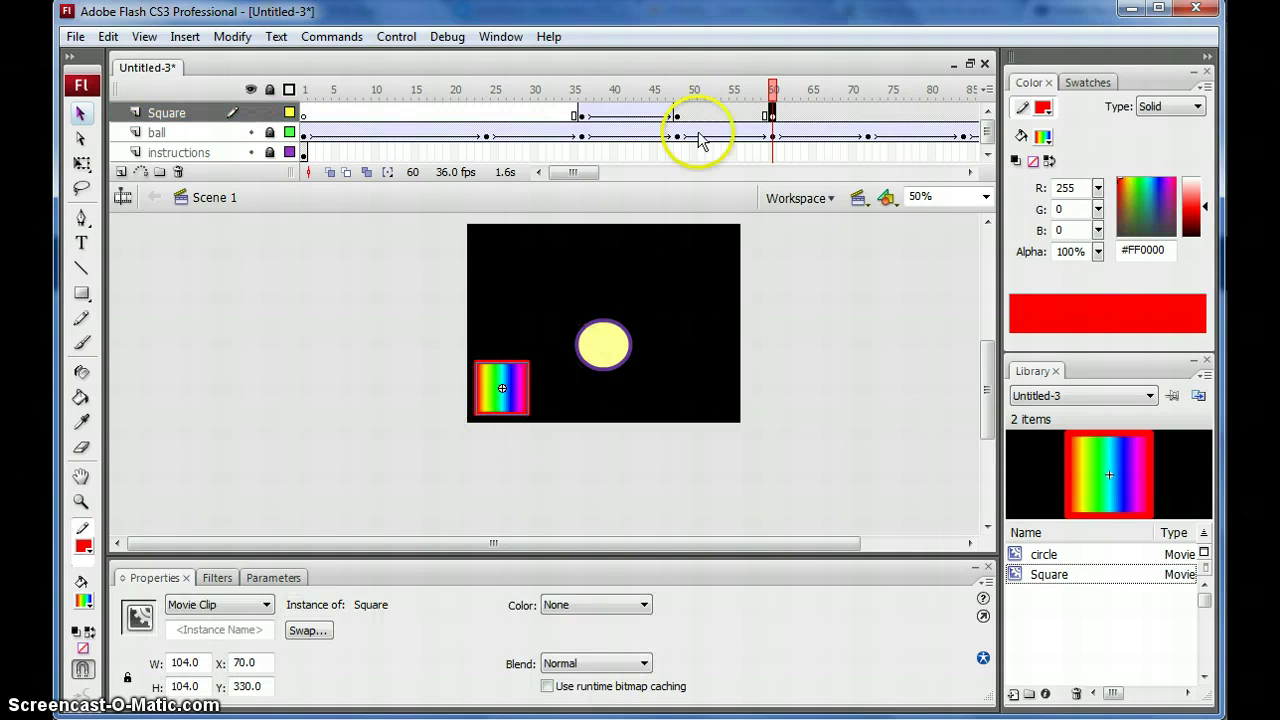
Add a motion tween at frame 54 with ease 100 and test-play the movie
right_click(726, 116)
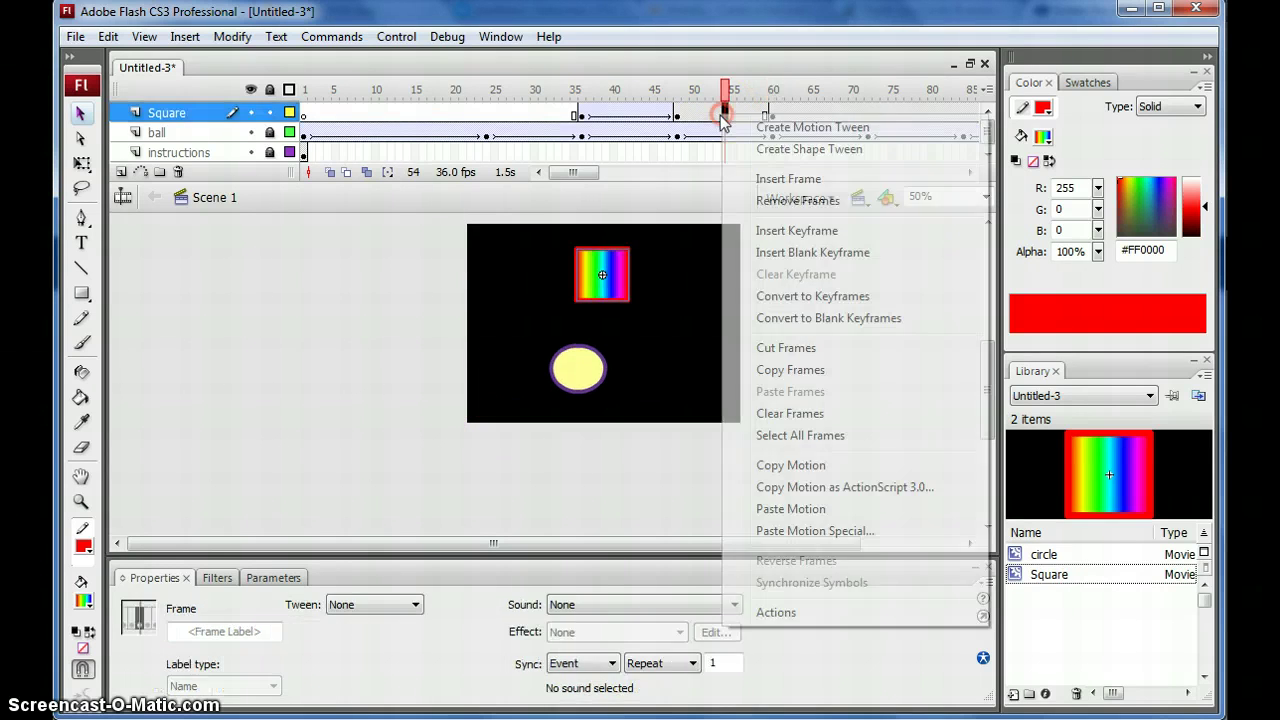
left_click(766, 128)
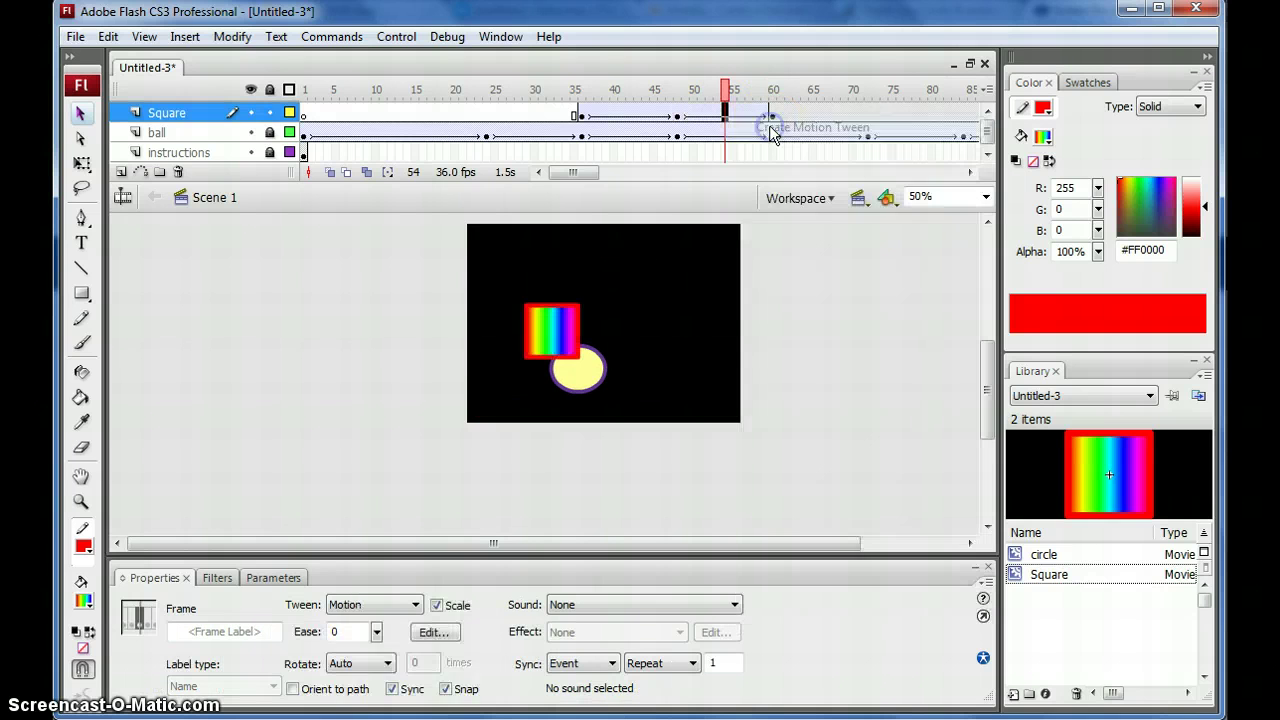
left_click(376, 634)
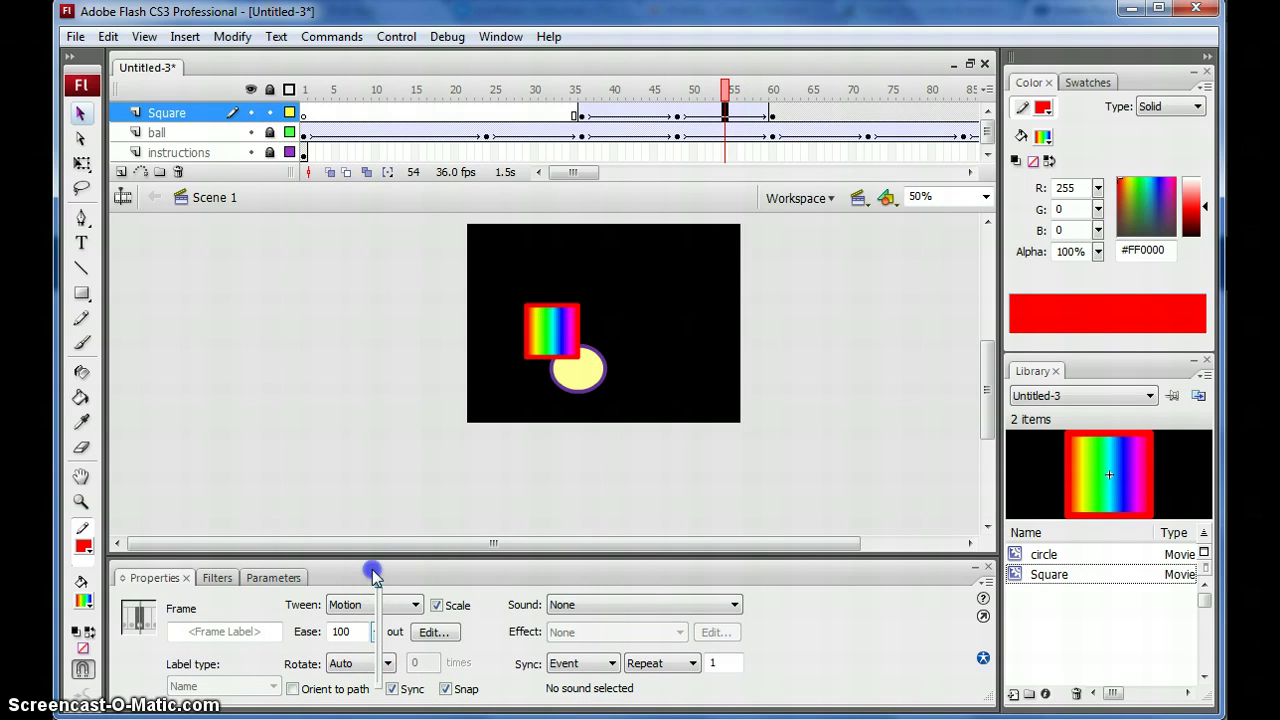
left_click_drag(373, 575, 373, 575)
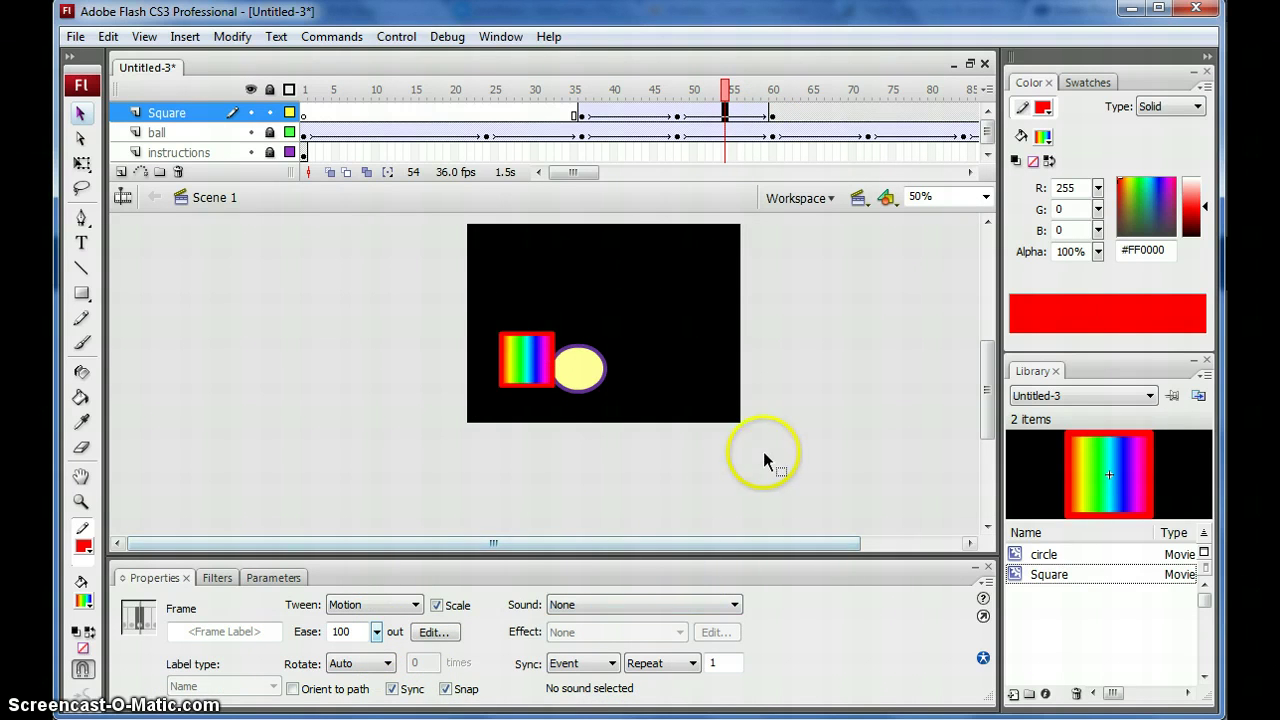
key("ctrl+Return")
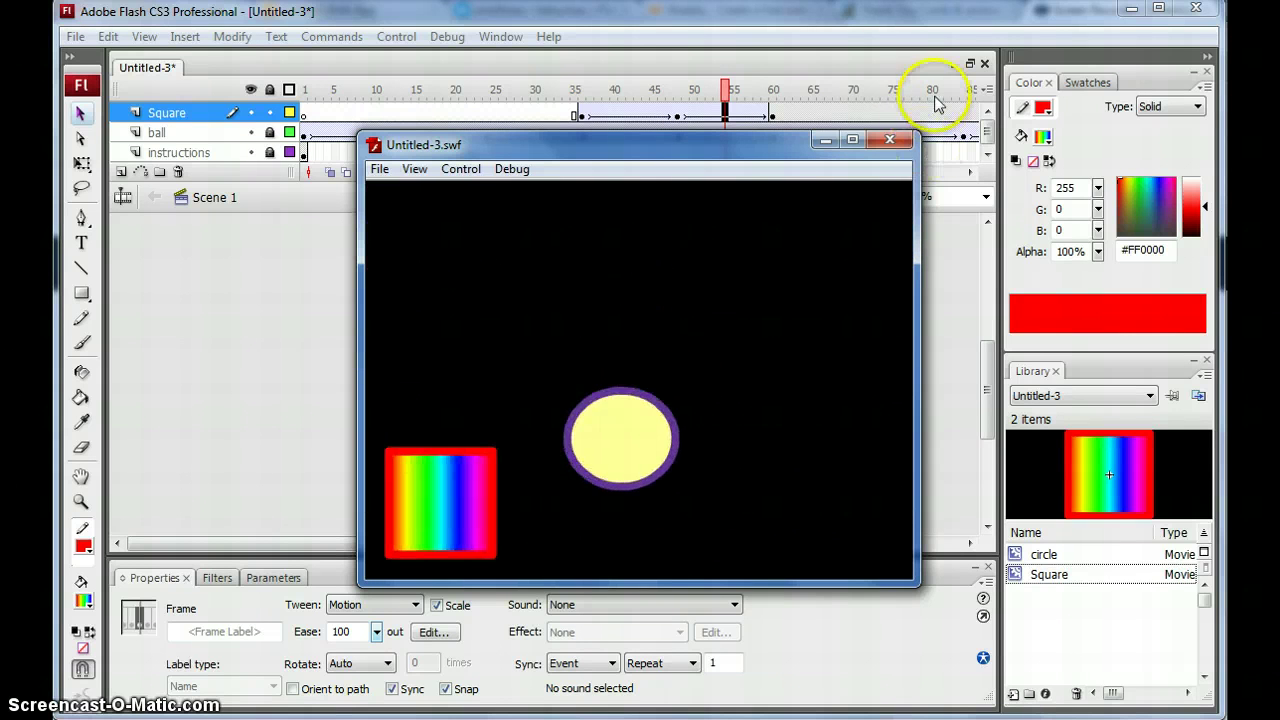
Close the test movie and move the square to the stage's top-right corner at frame 48
left_click(891, 142)
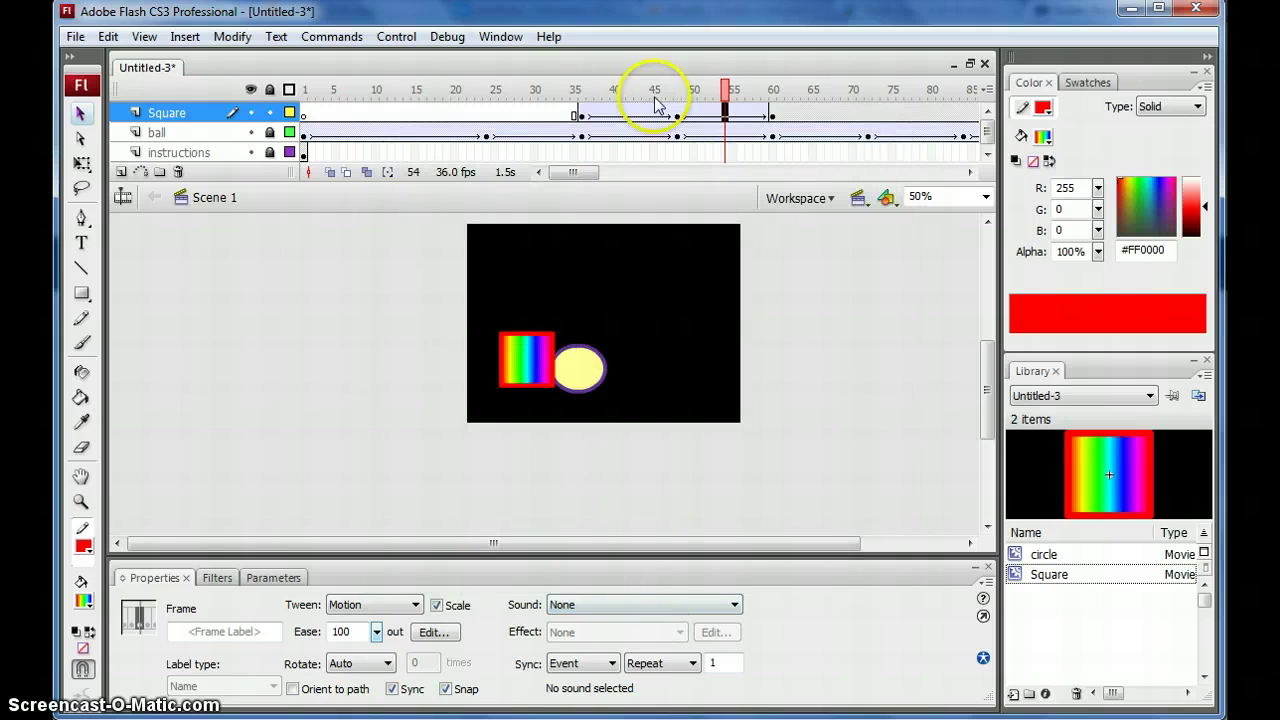
left_click(677, 112)
left_click(614, 271)
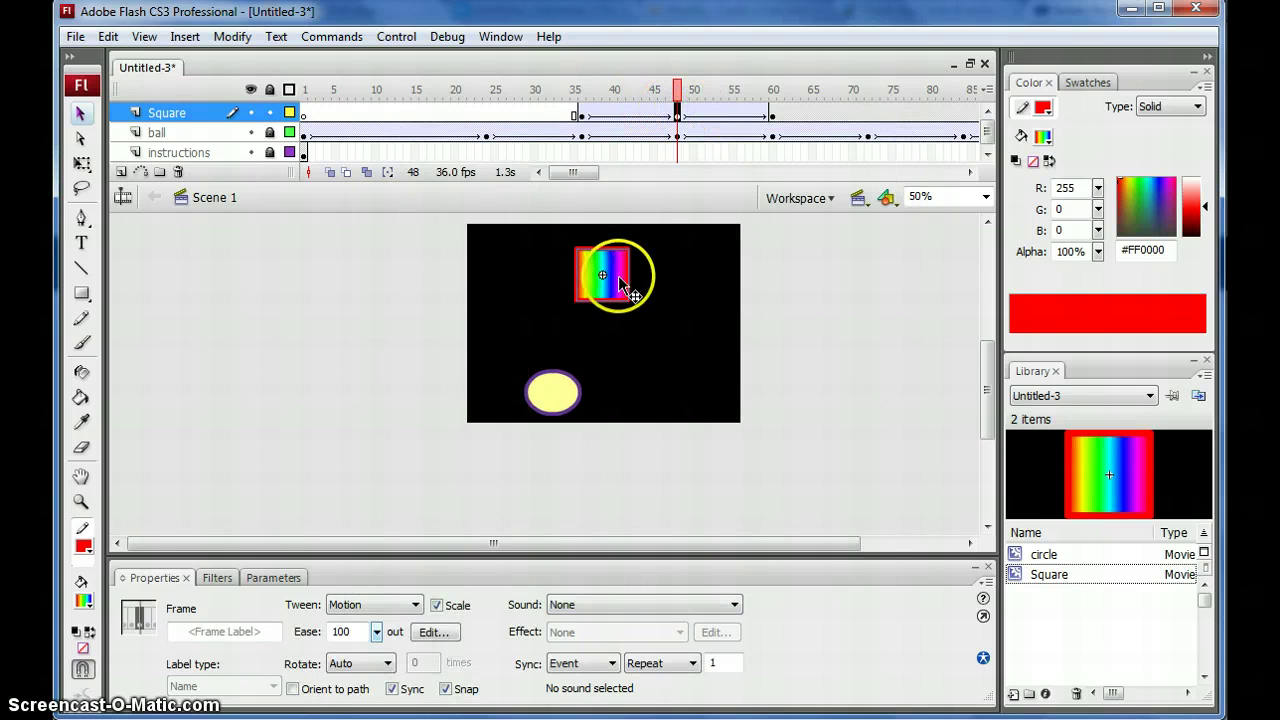
left_click_drag(725, 270, 724, 269)
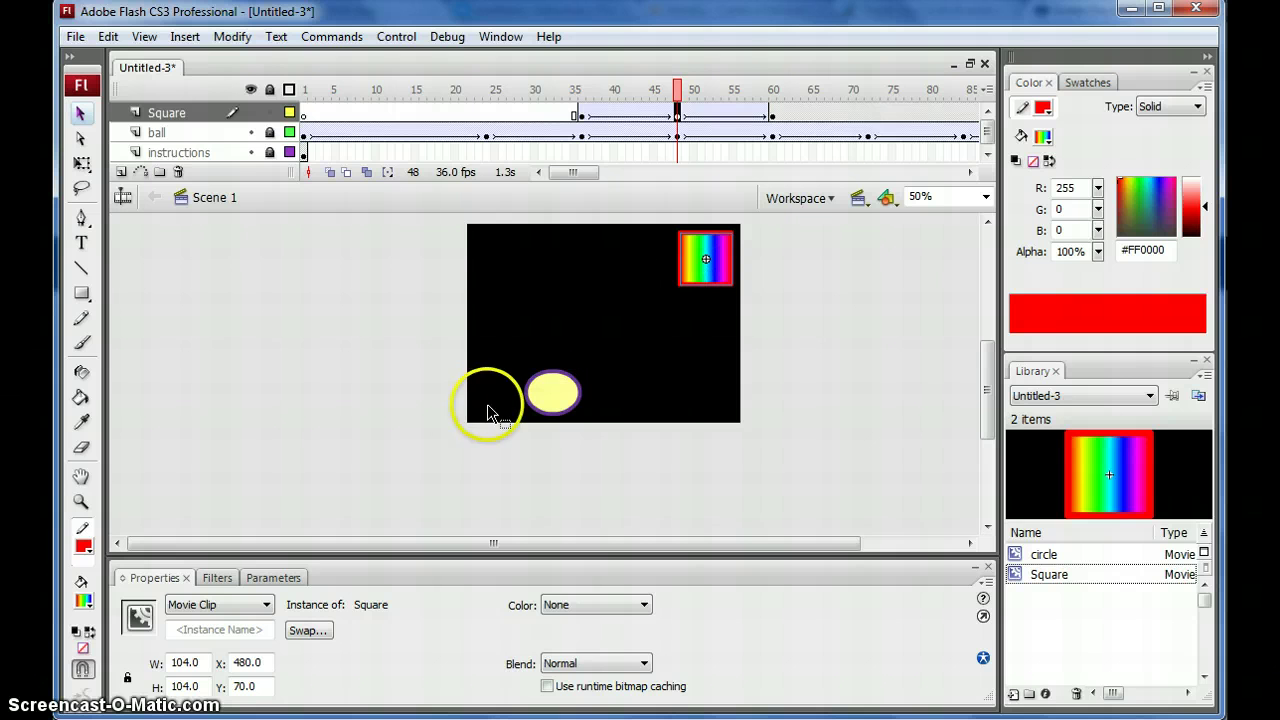
left_click(722, 260)
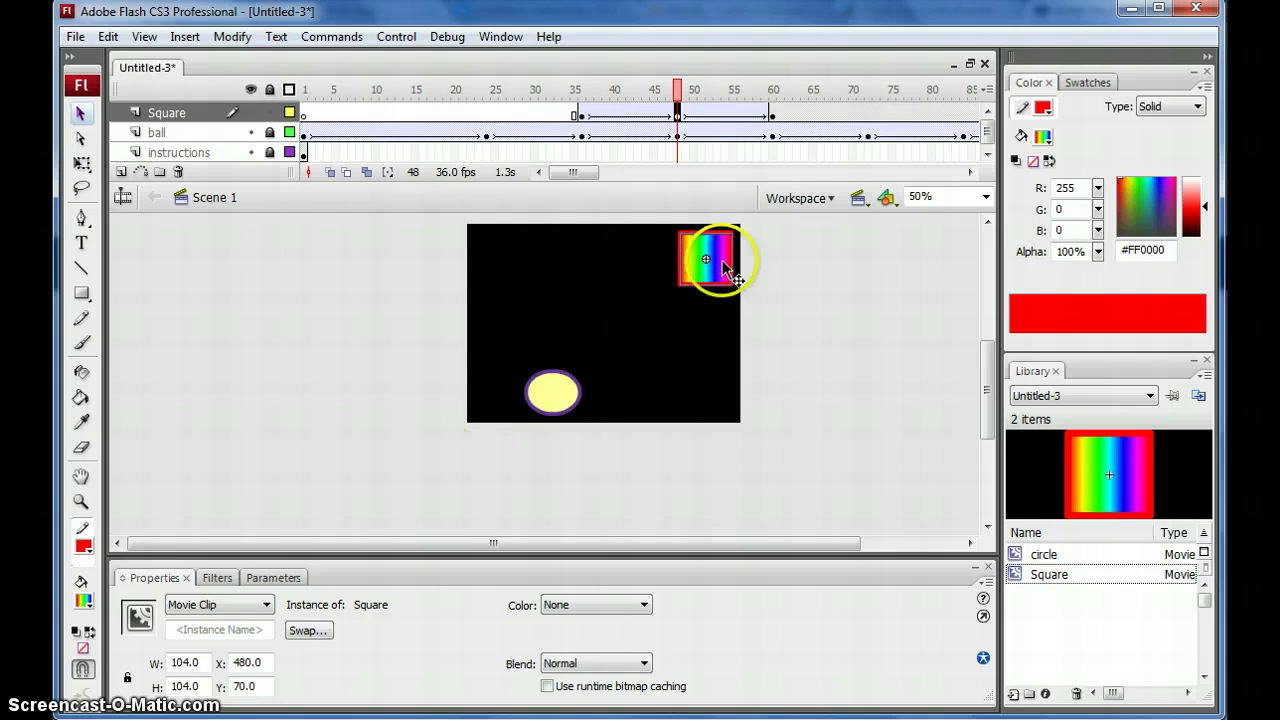
Check the square's tween frames 36, 48 and 60, then test-play the animation again
left_click(581, 116)
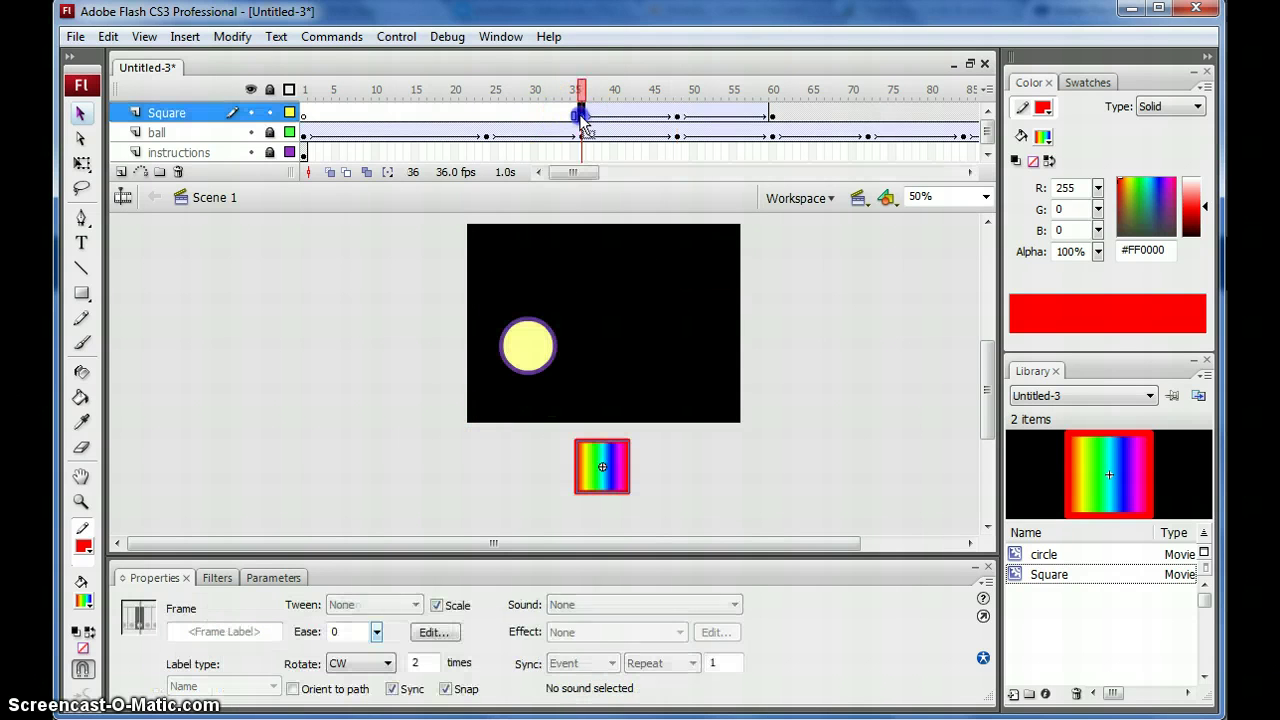
left_click(675, 115)
left_click(773, 116)
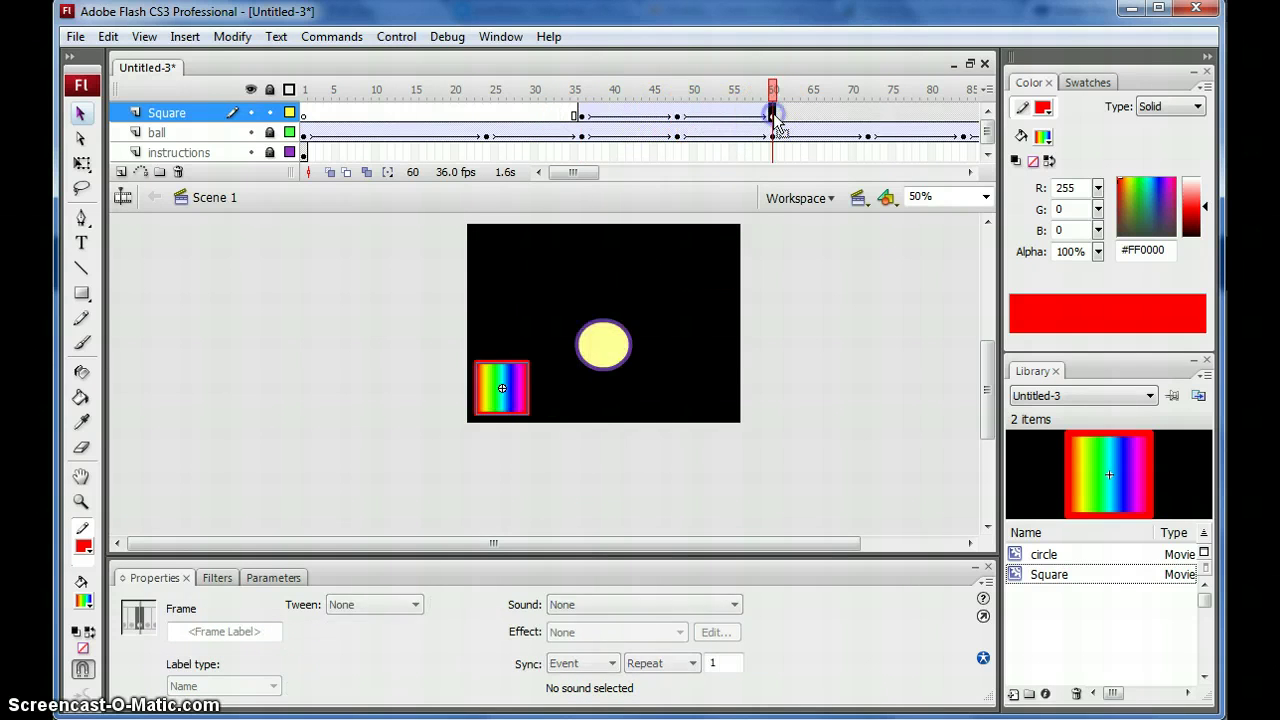
left_click(654, 237)
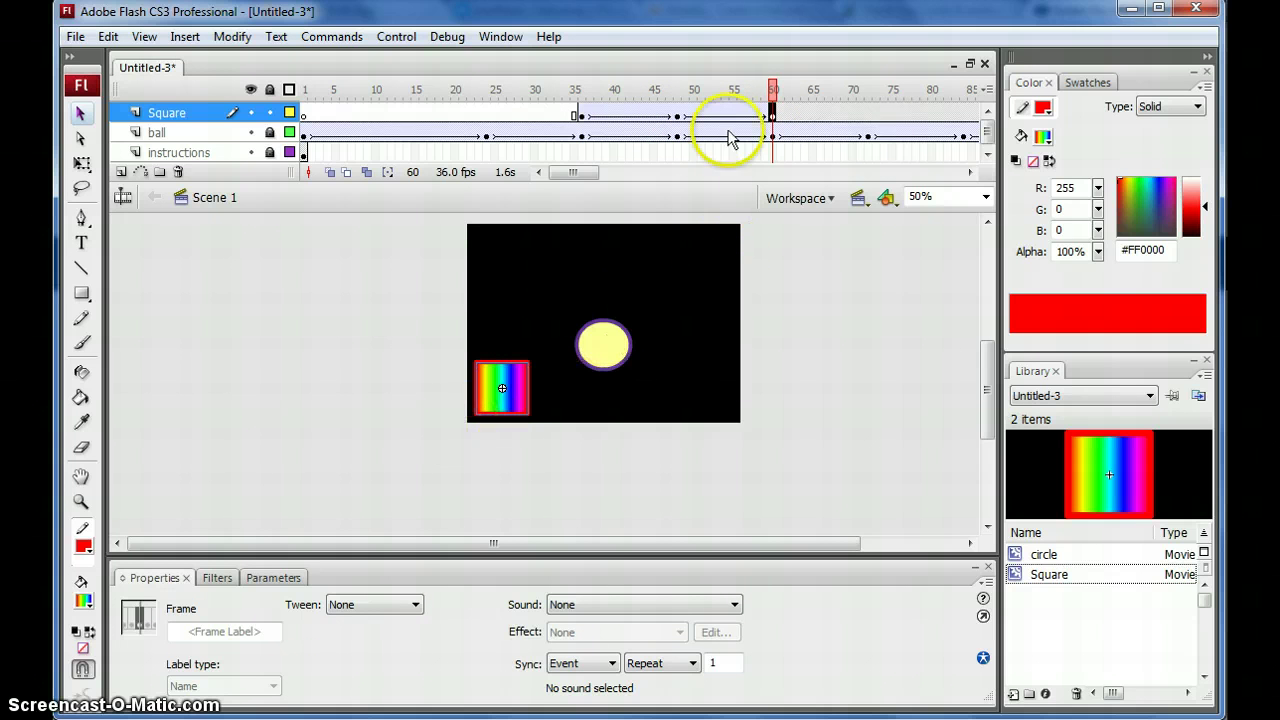
key("ctrl+Return")
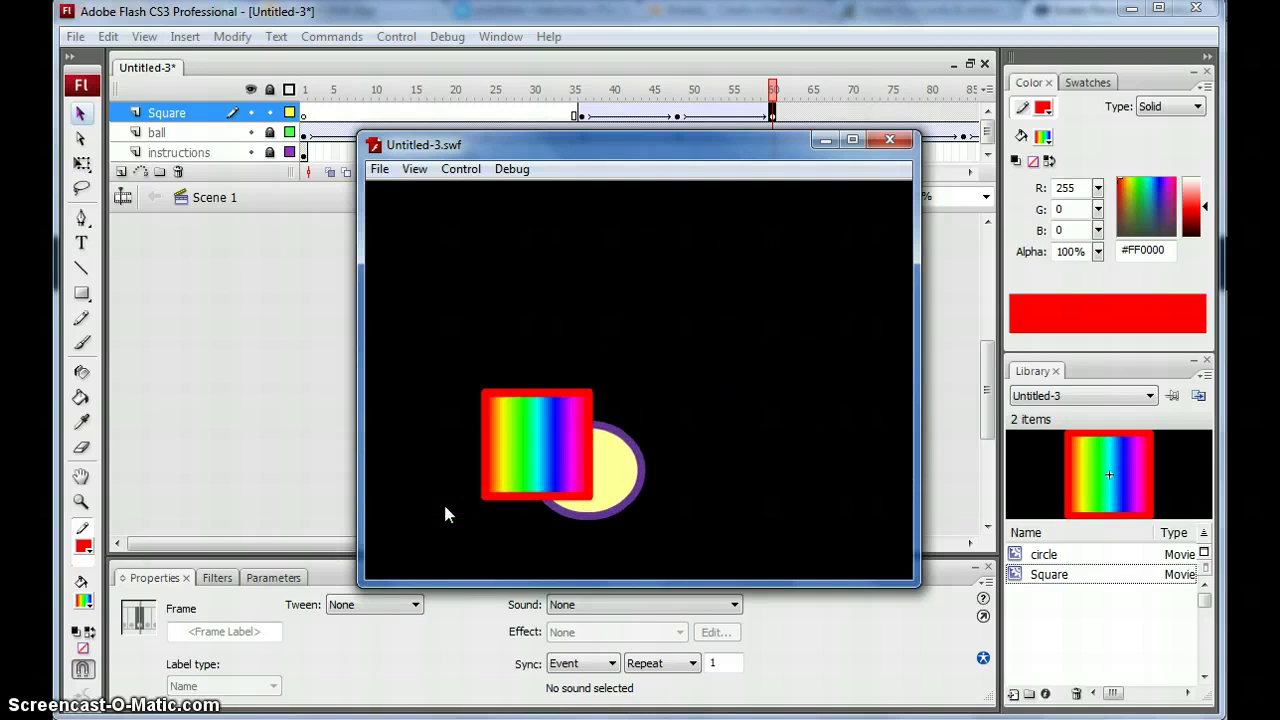
left_click(889, 139)
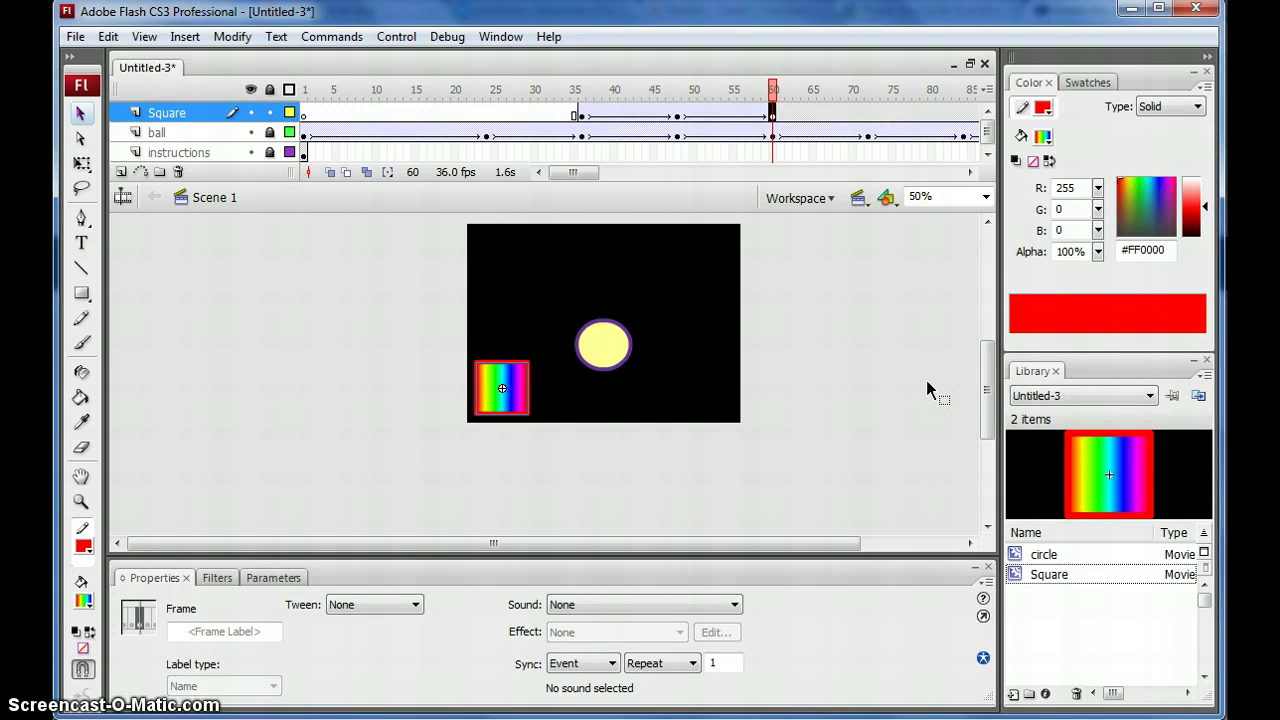
left_click(868, 115)
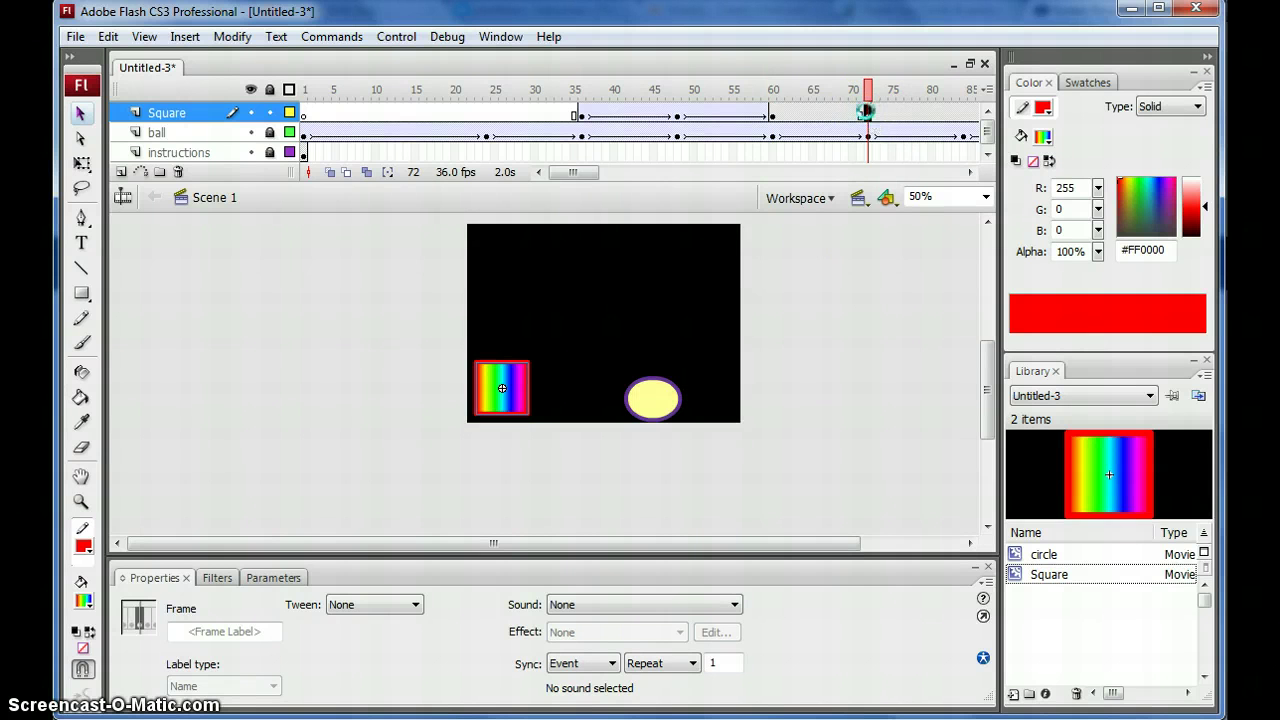
At frame 72, move the square to the top-right and motion-tween it from frame 60
left_click(509, 385)
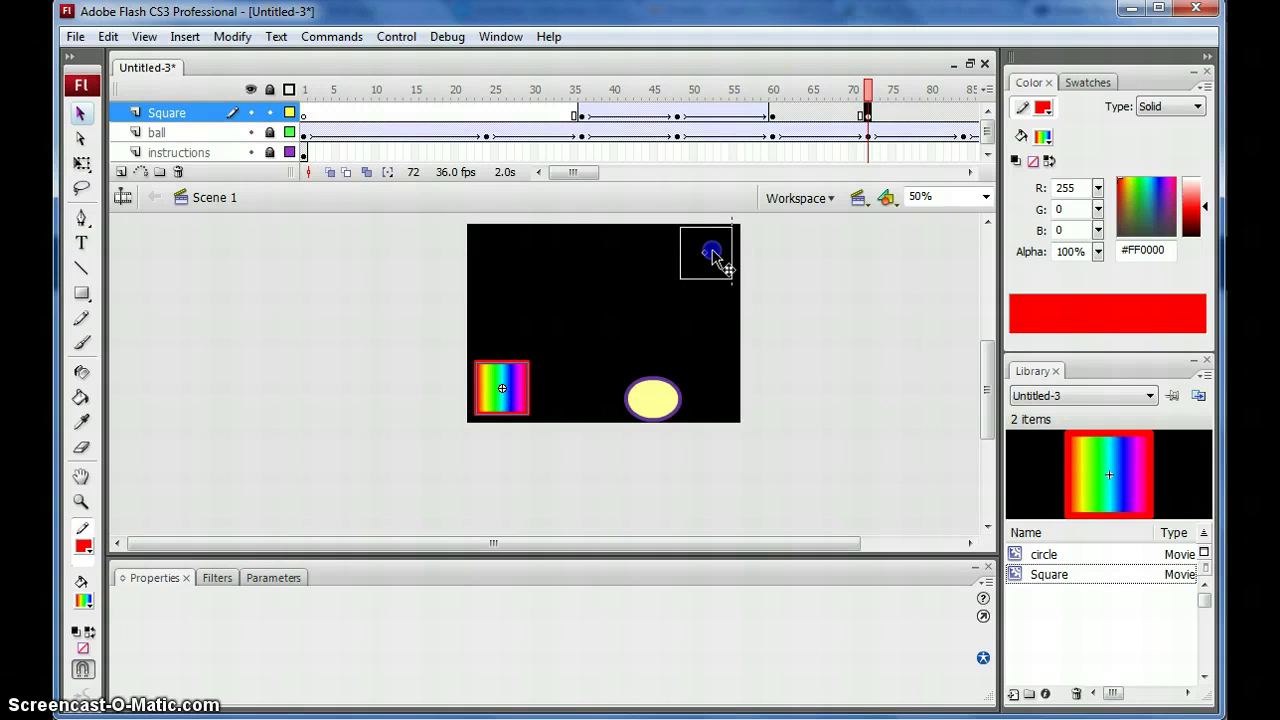
left_click_drag(712, 249, 712, 249)
left_click(838, 115)
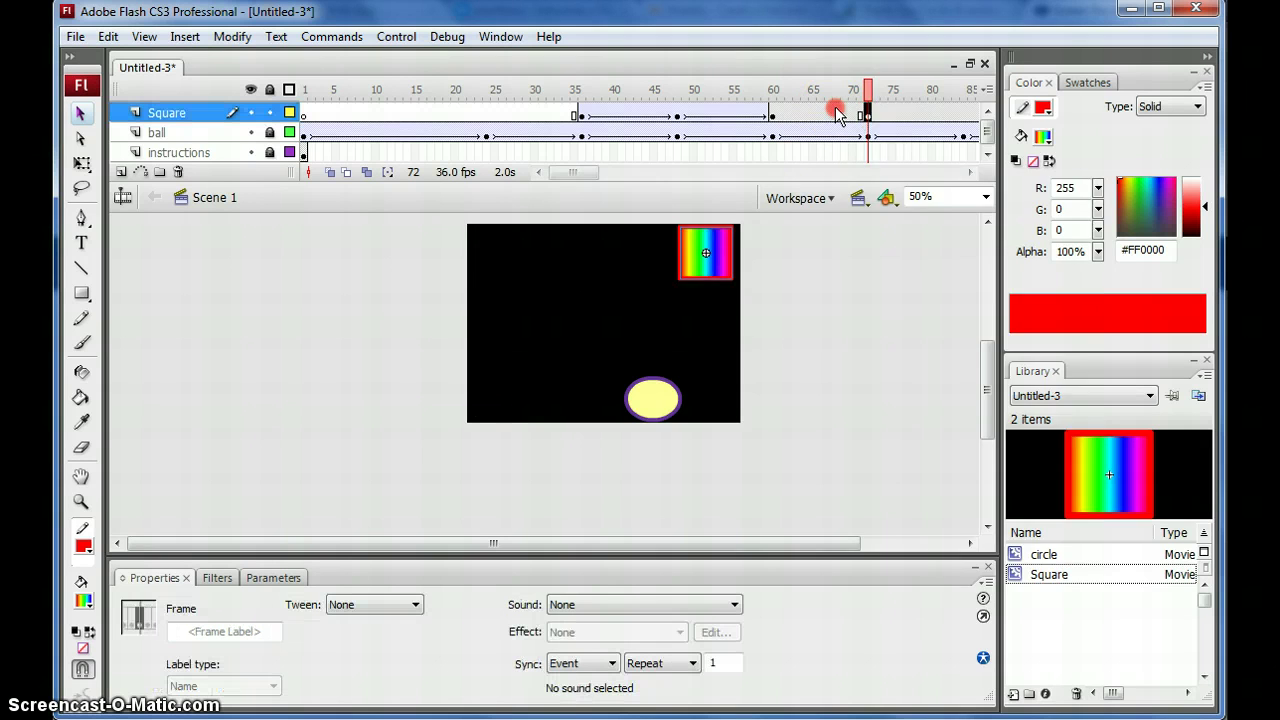
right_click(838, 115)
left_click(880, 117)
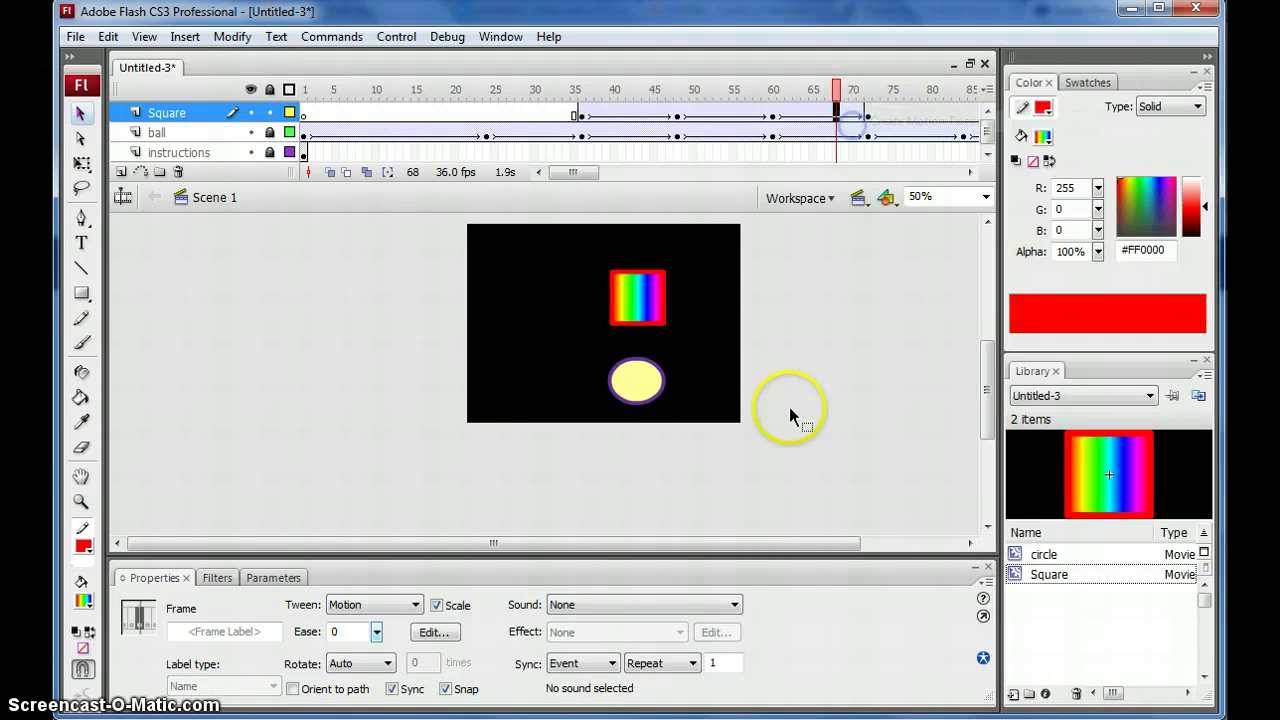
Keep the new tween's rotation on Auto and test-play the movie
left_click(356, 668)
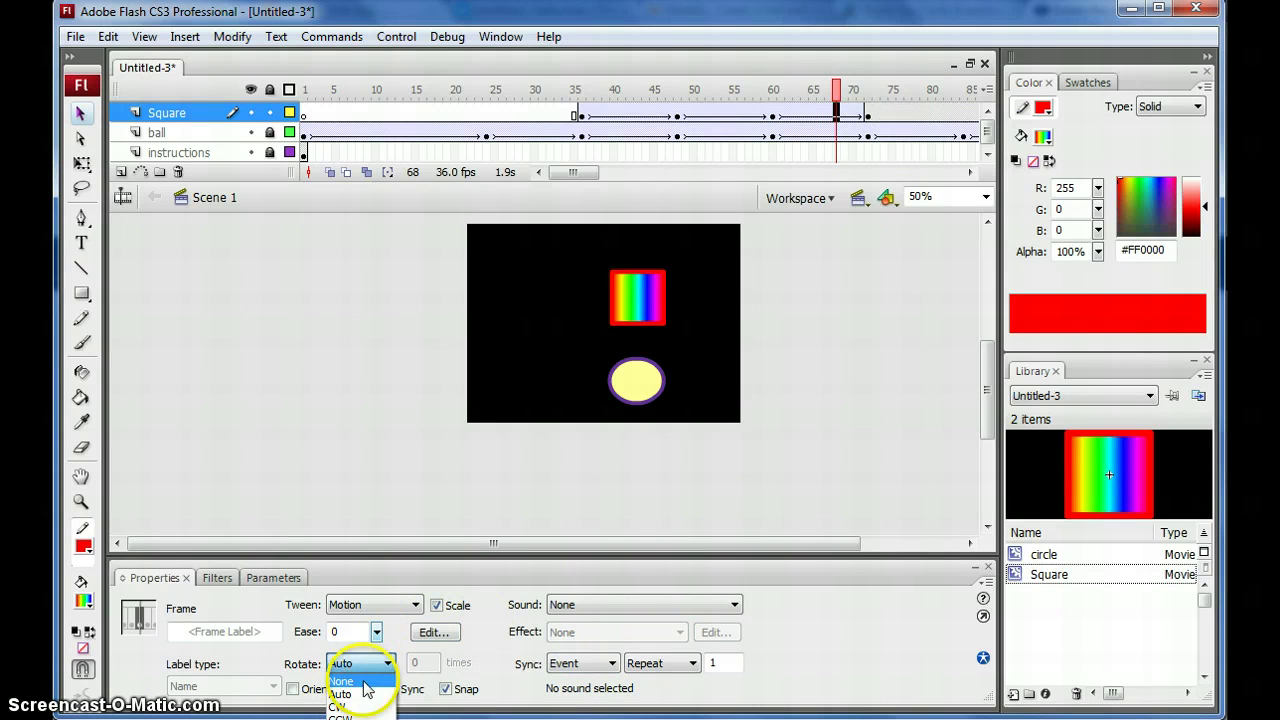
left_click(363, 656)
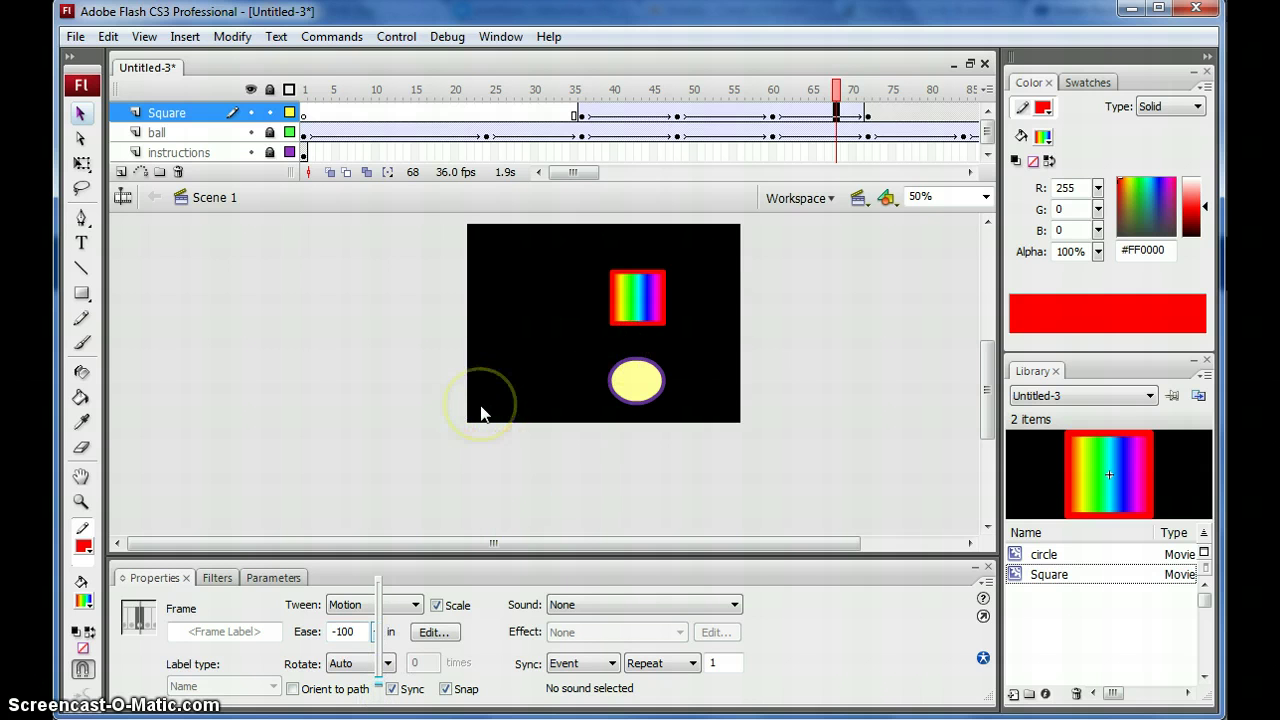
key("ctrl+Return")
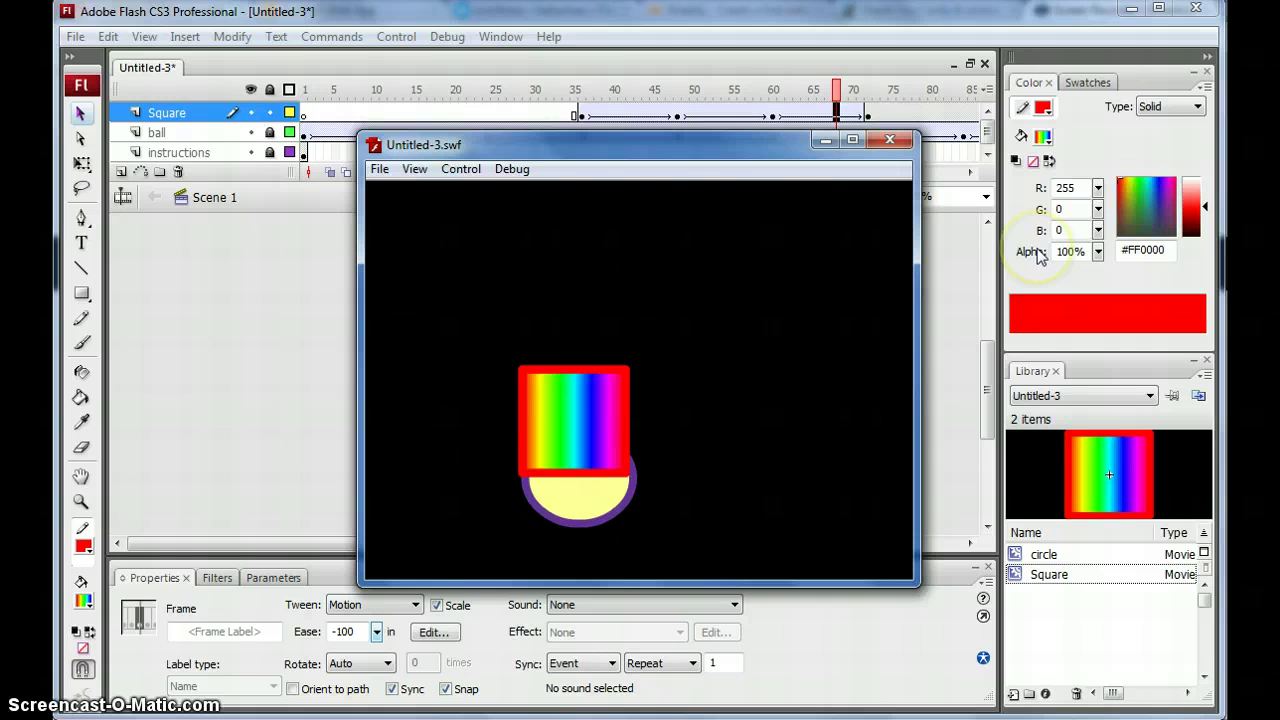
left_click(890, 141)
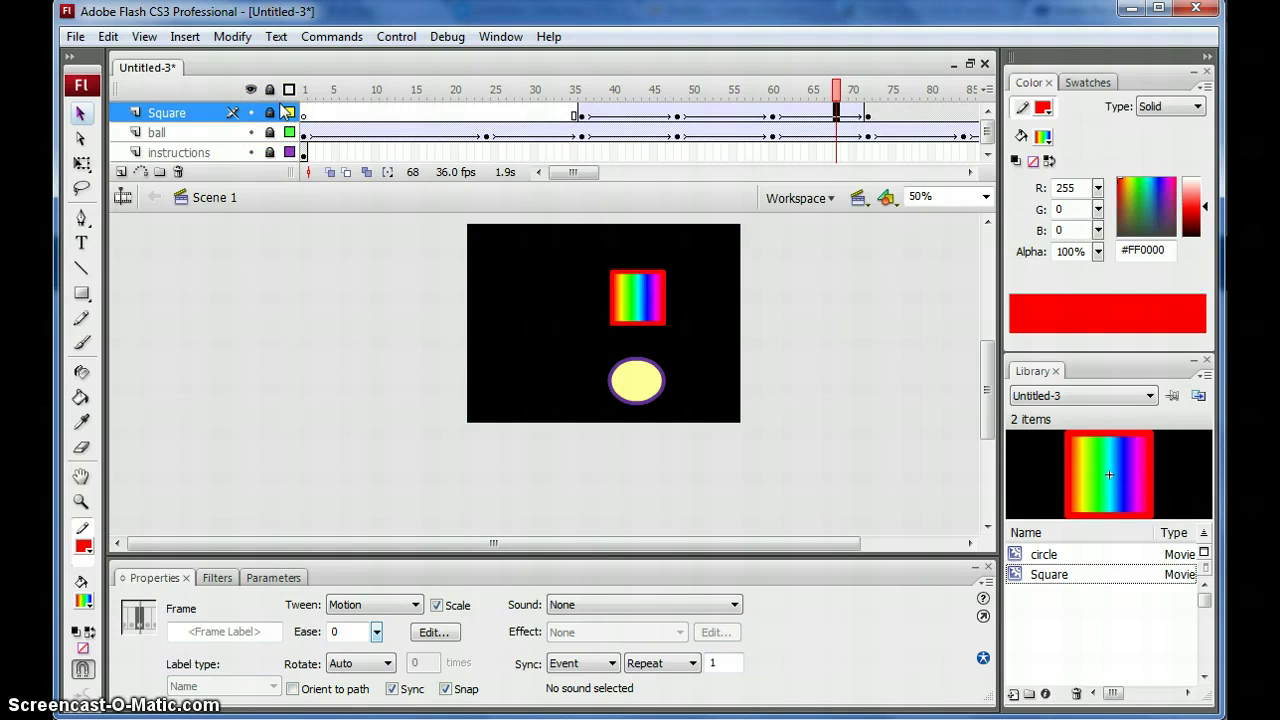
Insert Layer 4 above Square, select its frame 24, and open the PolyStar Tool options
left_click(120, 173)
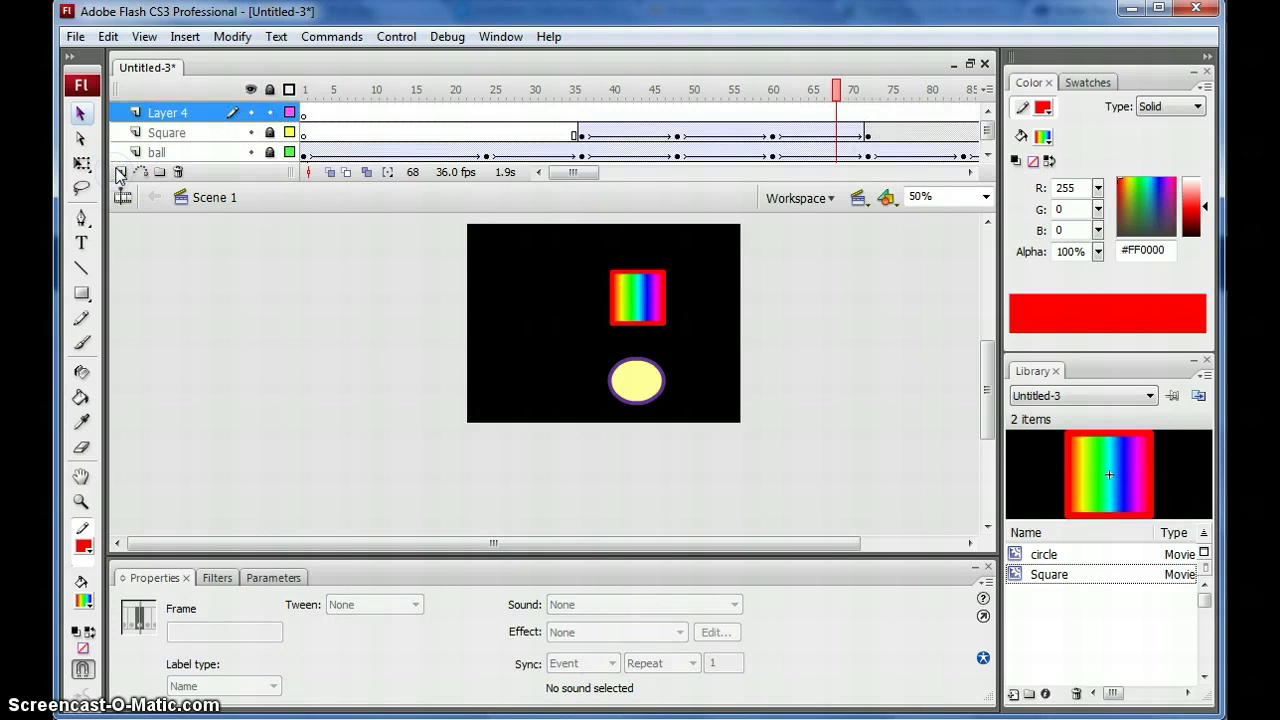
left_click(485, 113)
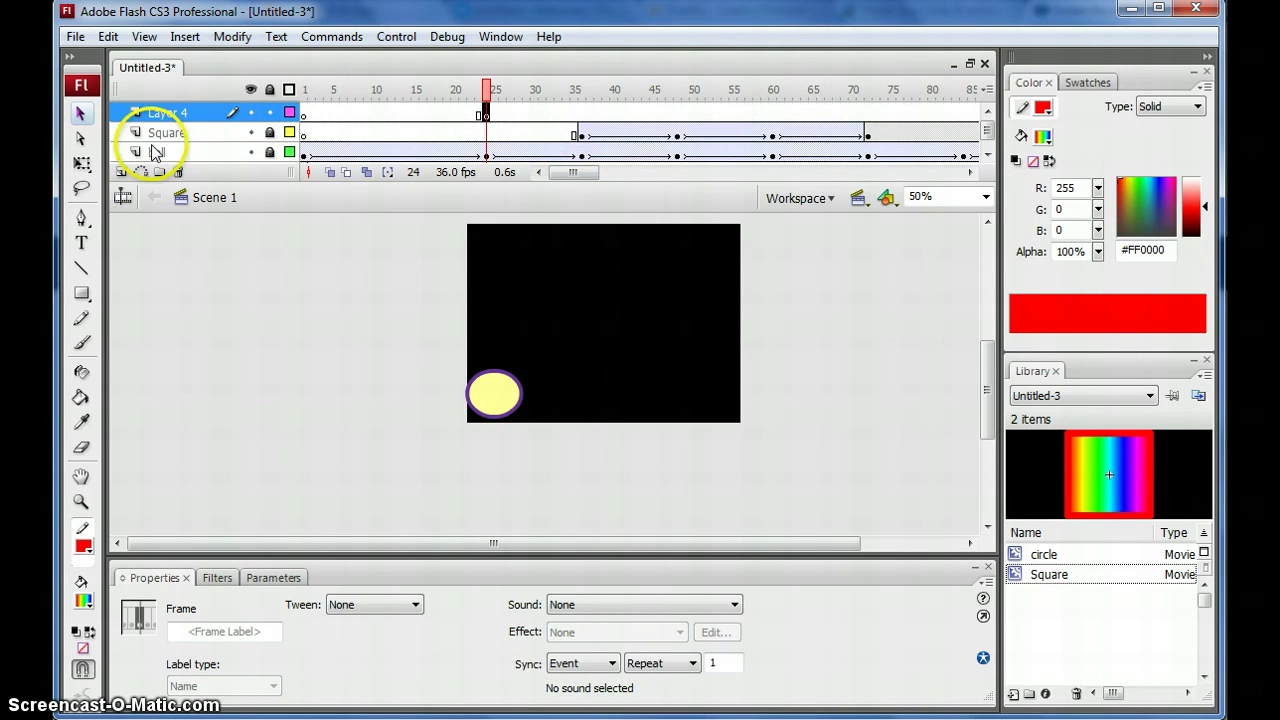
left_click(81, 294)
left_click(150, 449)
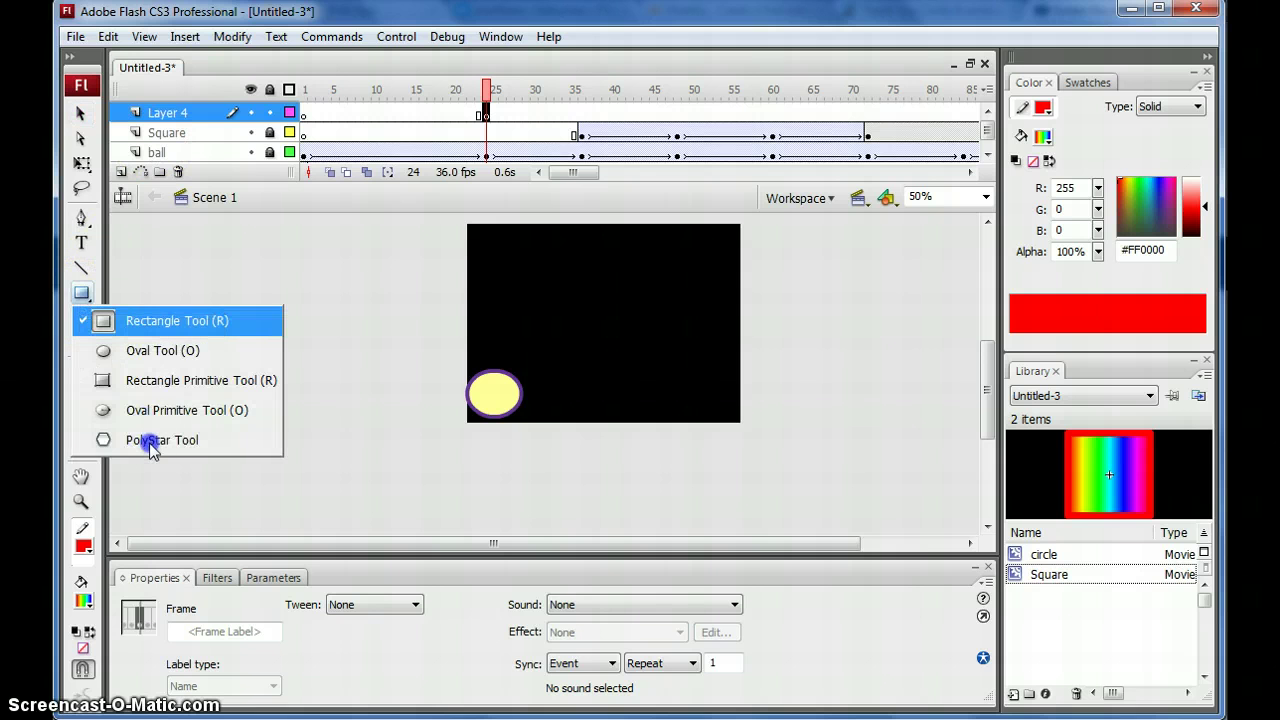
left_click(149, 442)
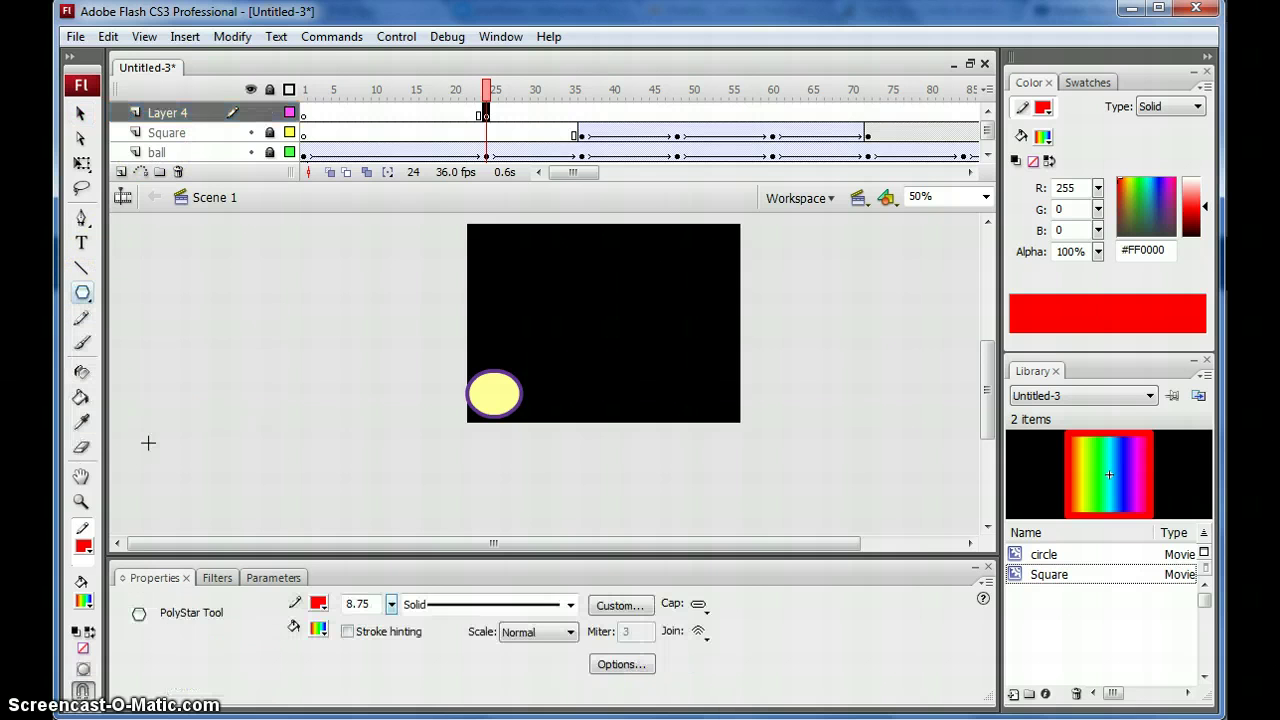
left_click(622, 665)
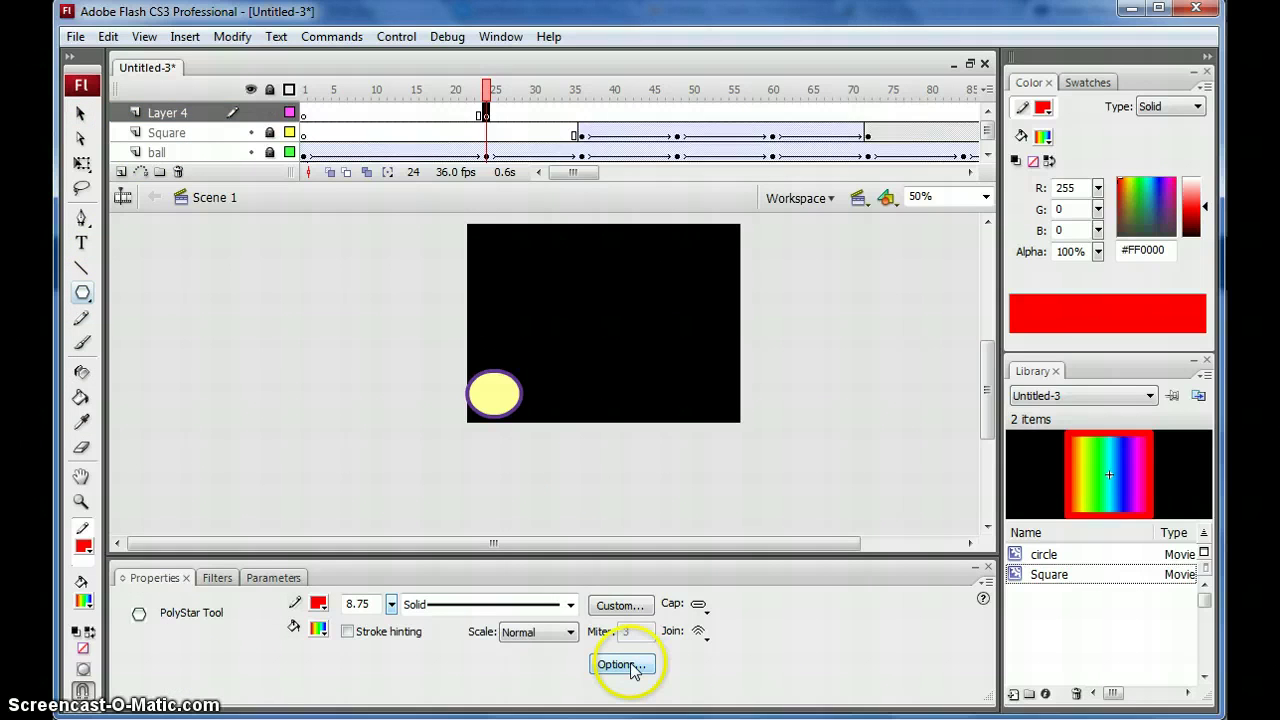